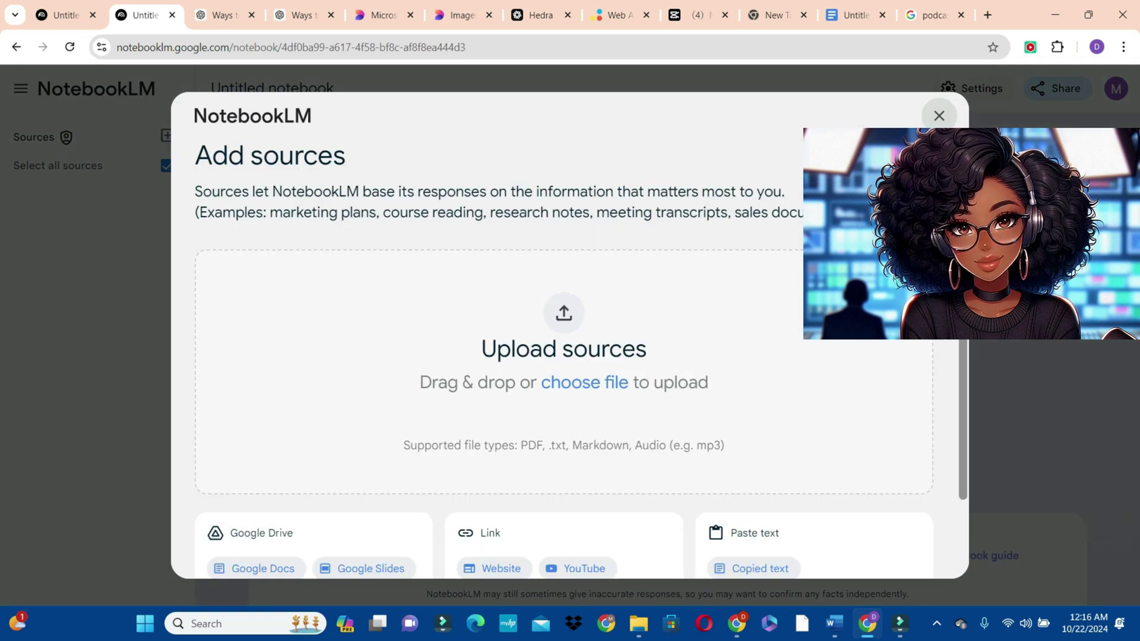
- Add the Google Docs document "5 Profitable Ways t..." from recent Drive files as a source for the notebook
scroll(270, 527, down, 2)
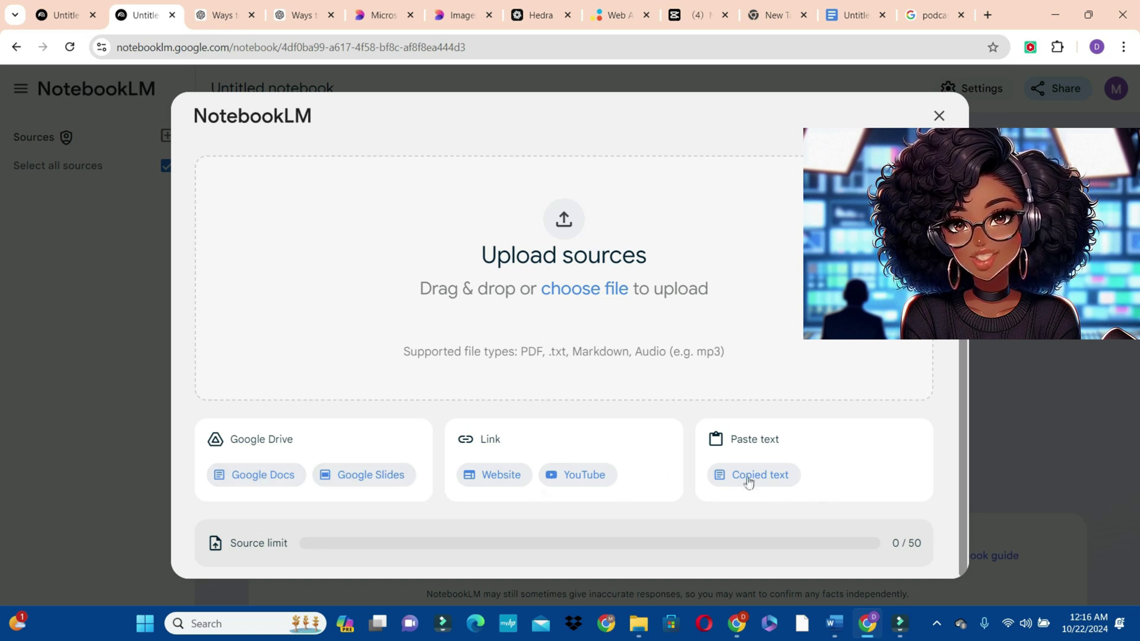
click(253, 482)
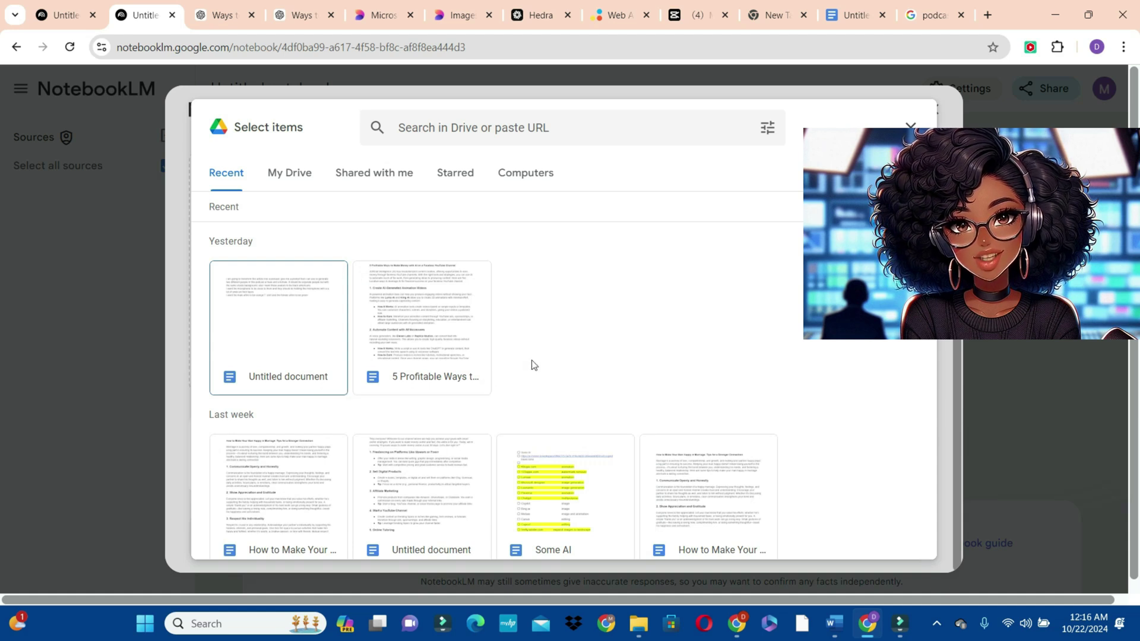
click(429, 343)
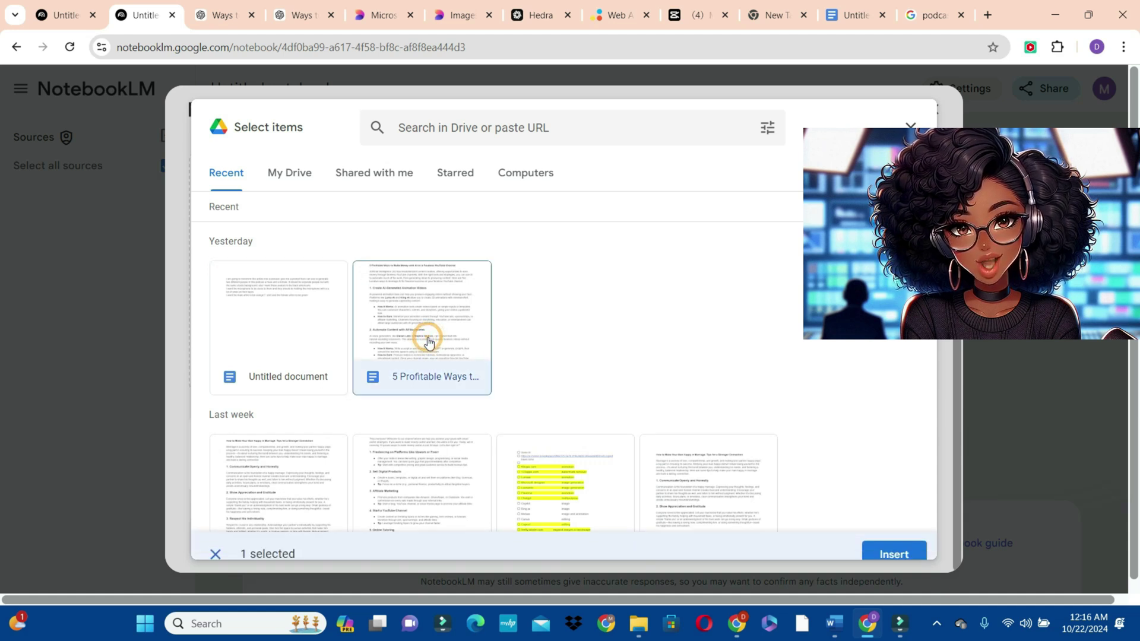
click(909, 537)
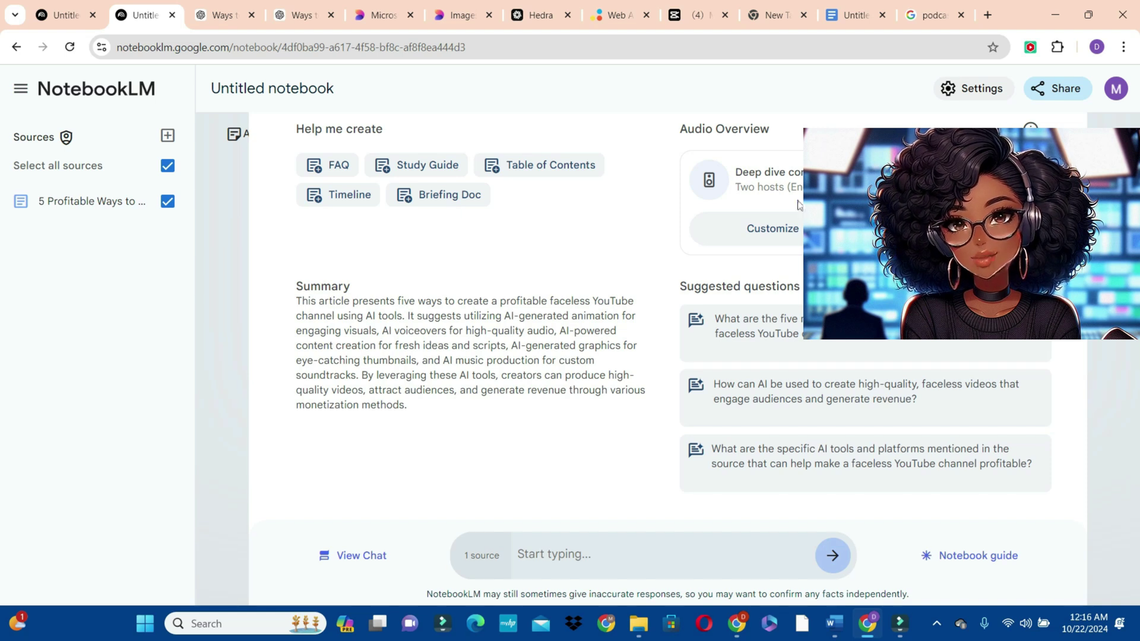
- Switch to the notebook that already has a generated Audio Overview and download its audio
click(775, 228)
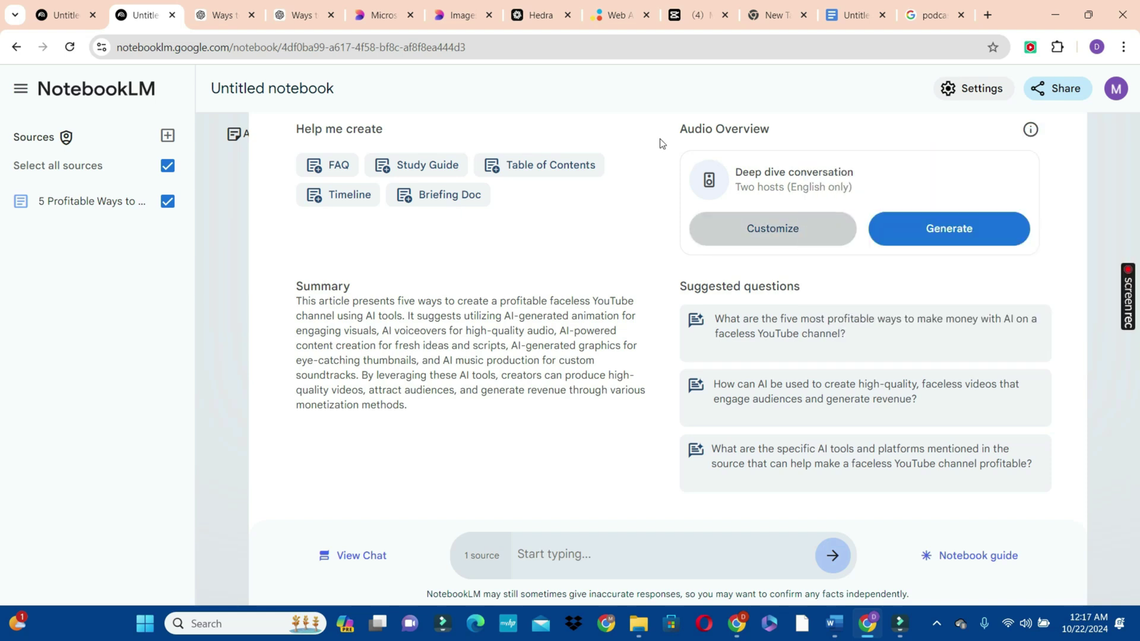
key(ctrl+shift+Tab)
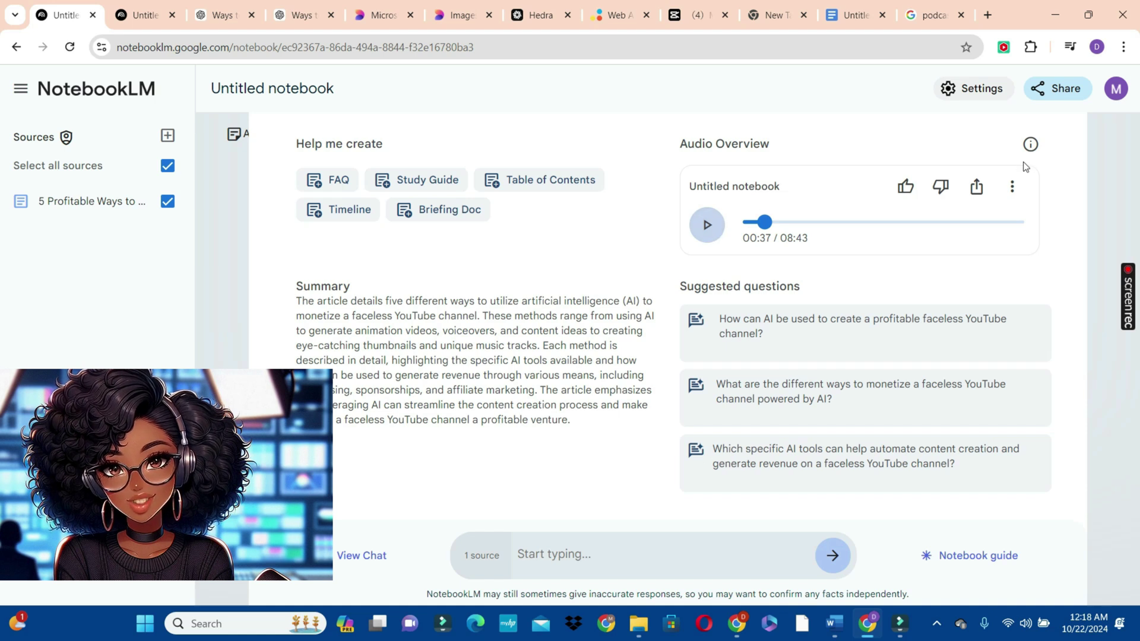
click(1012, 186)
mouse_move(905, 243)
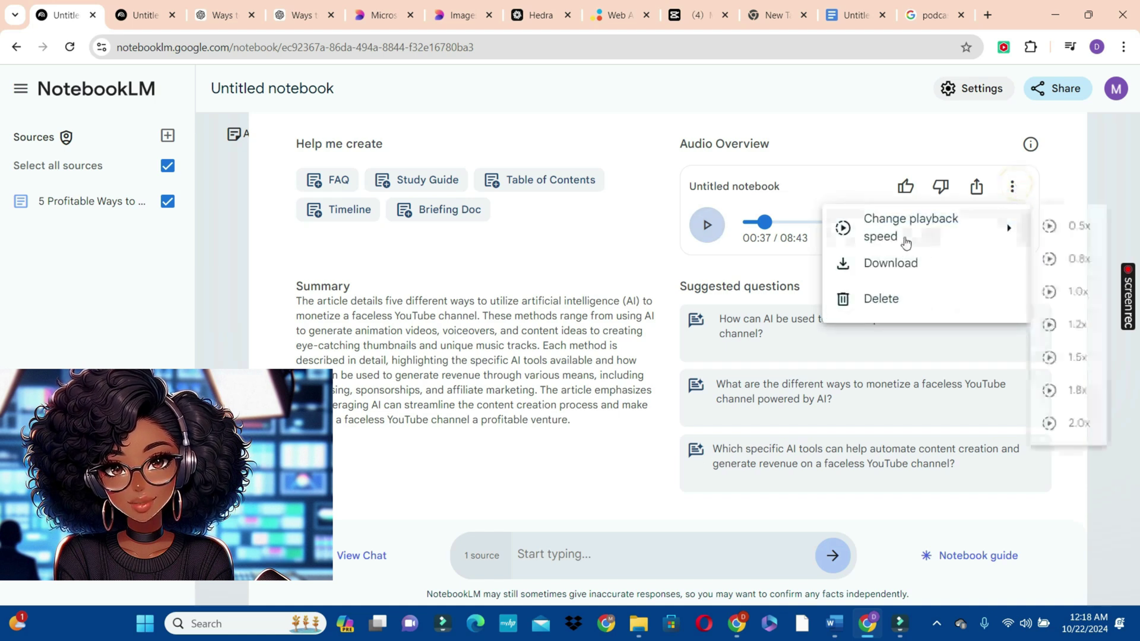
click(877, 260)
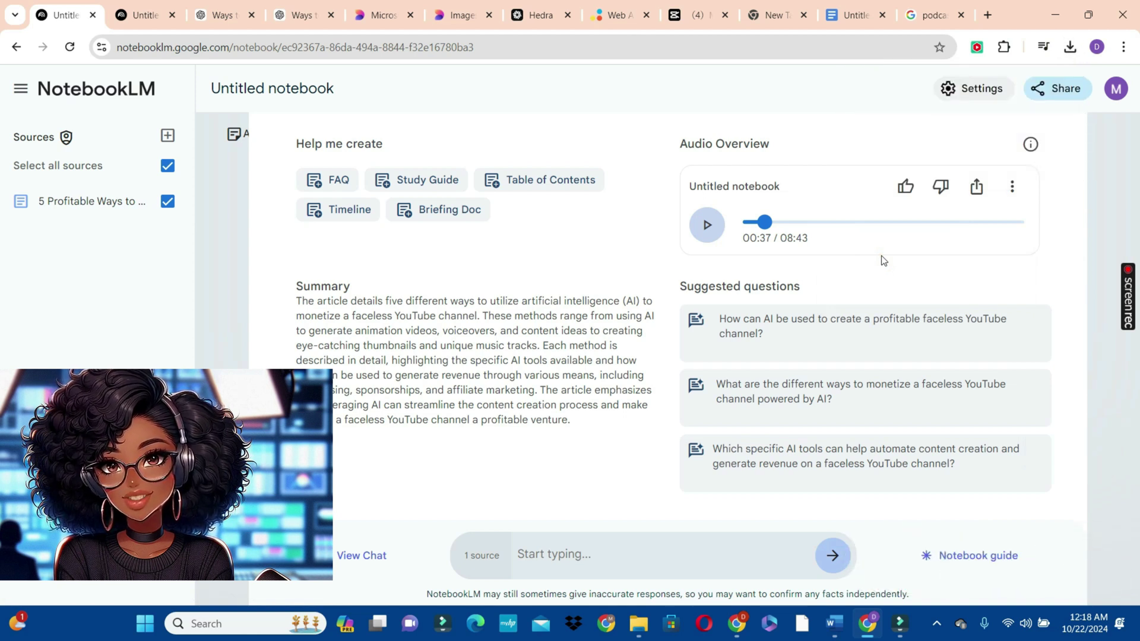
- Switch to Wondershare Filmora, import the downloaded notebook audio into the project media and add it to the timeline
key(alt+Tab)
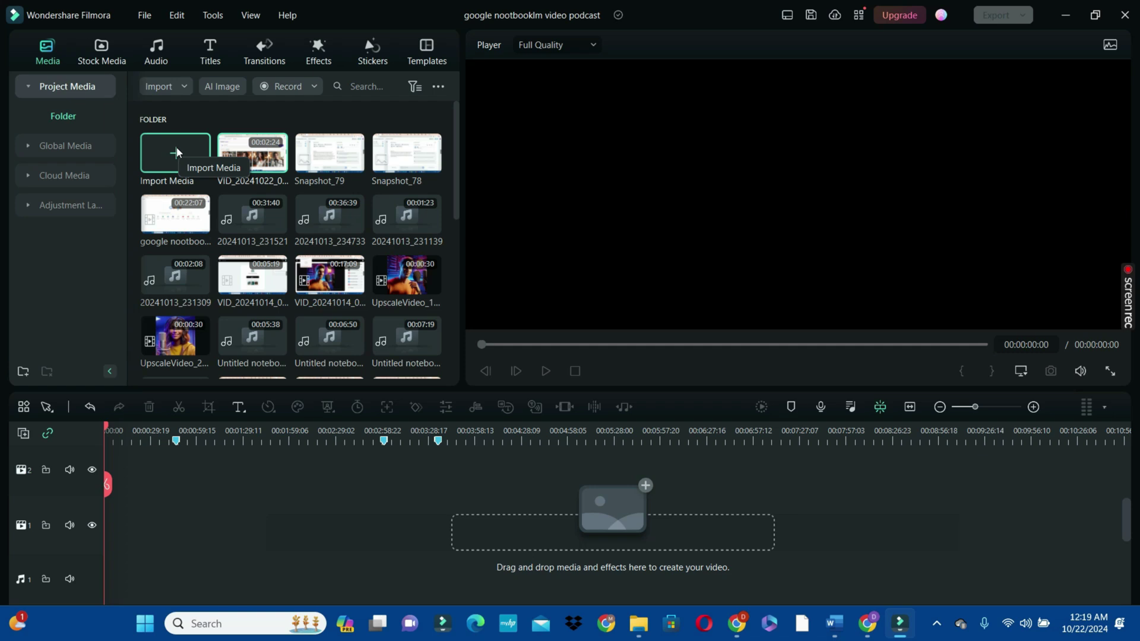
click(175, 152)
double_click(158, 173)
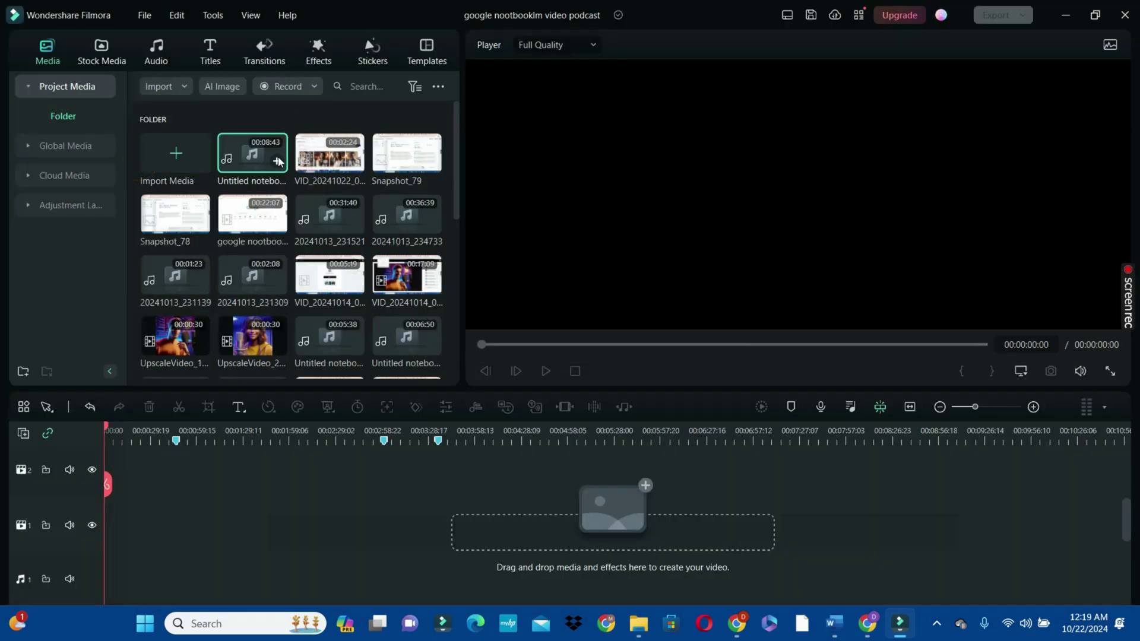
click(277, 162)
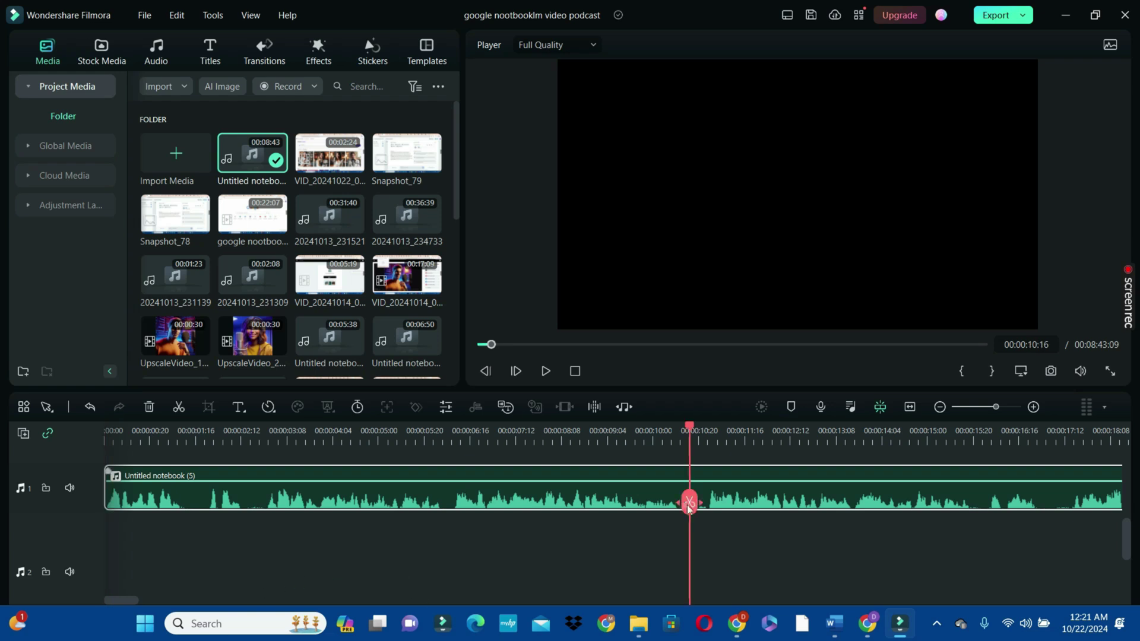
- Split out the short audio segment starting at about 00:00:09:19 and move it down to the second audio track
drag(689, 508, 643, 539)
click(682, 542)
click(643, 539)
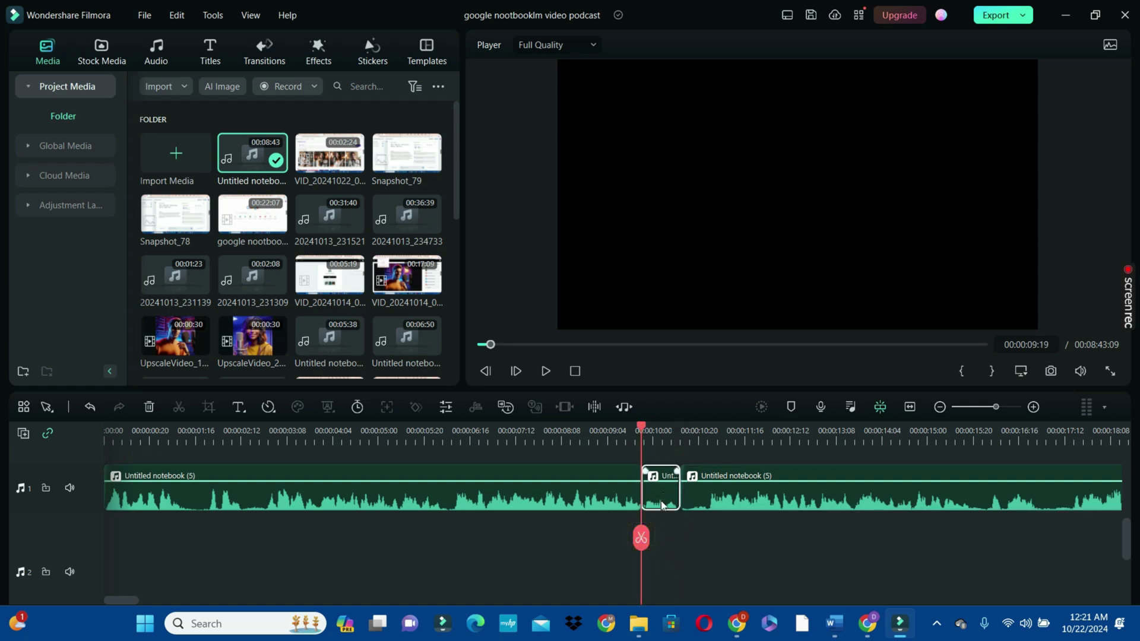
drag(663, 512, 656, 537)
drag(657, 489, 657, 524)
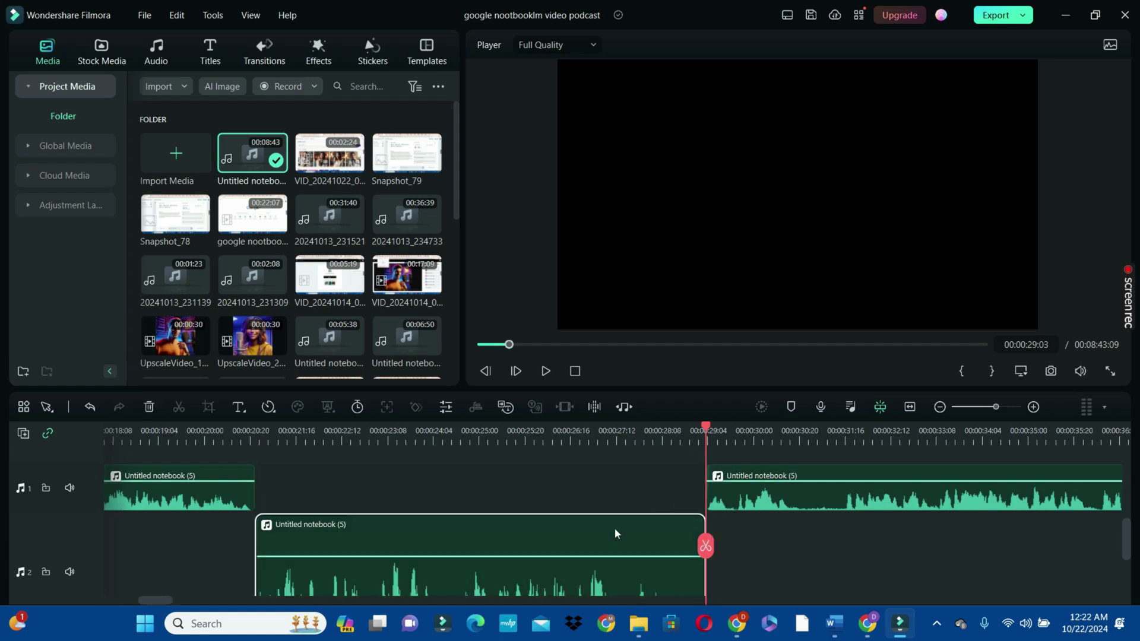
- Split the first-track audio again, including at about 00:00:29:16 and 00:00:32:15, and move the other host's segments to the second audio track
click(797, 542)
click(735, 430)
click(735, 542)
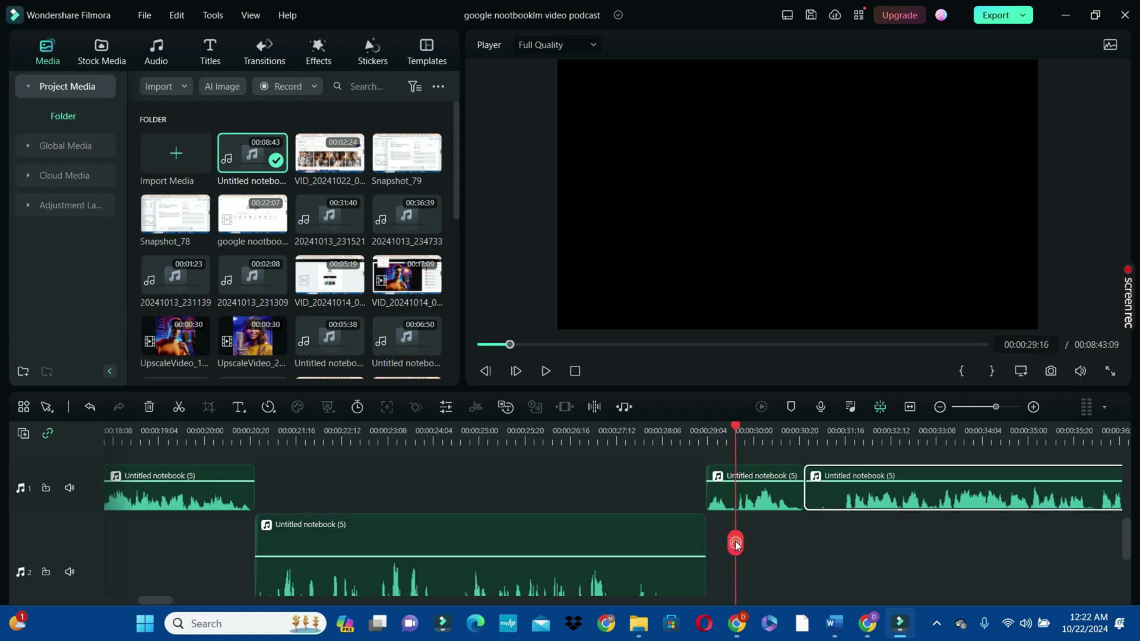
drag(762, 489, 761, 525)
click(898, 536)
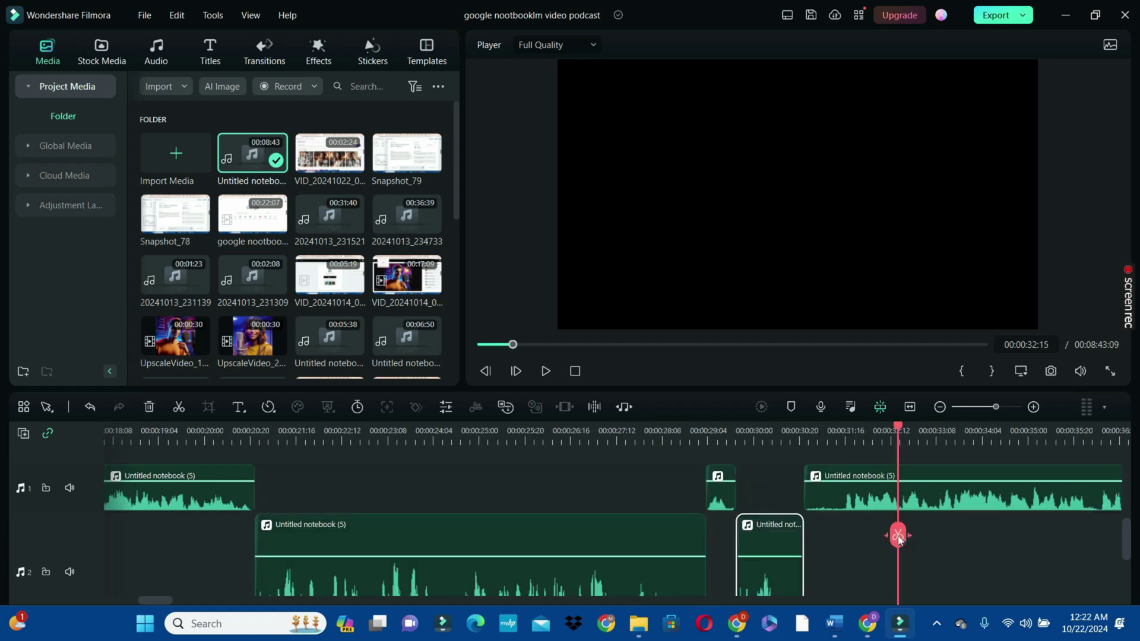
drag(865, 493, 866, 539)
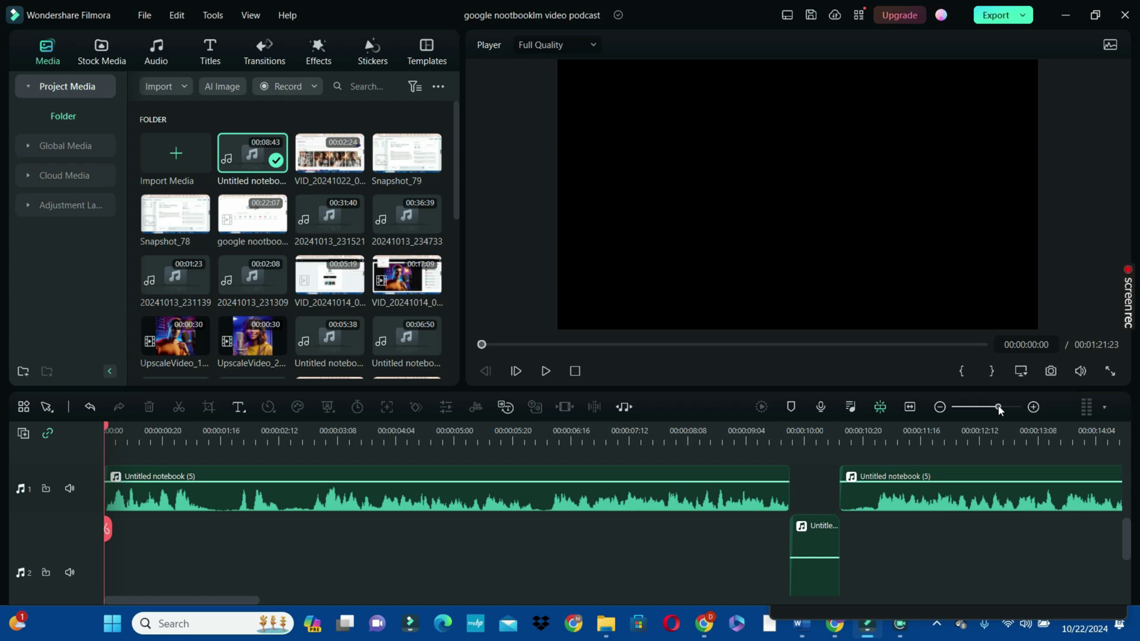
- Mute the second audio track and set the local export format to MP3
click(70, 573)
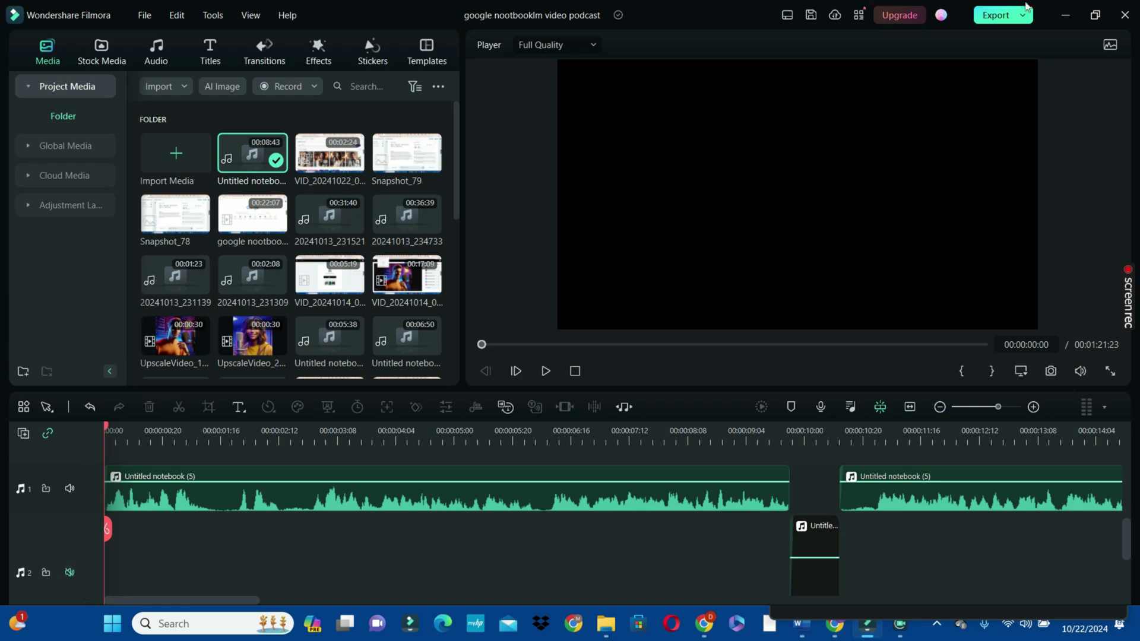
click(993, 21)
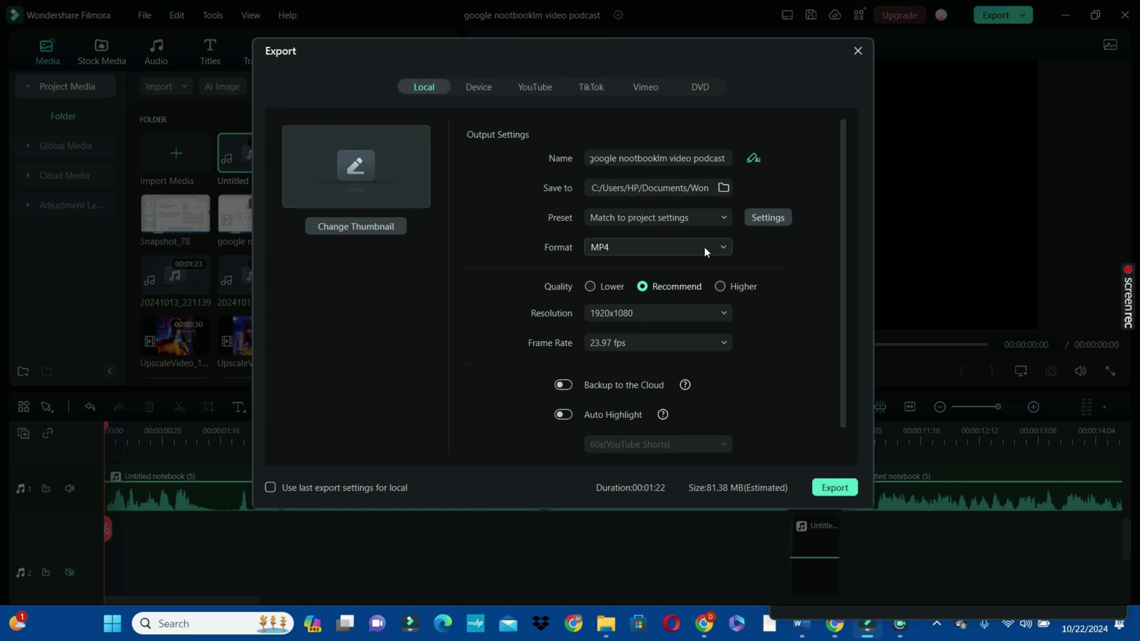
click(704, 247)
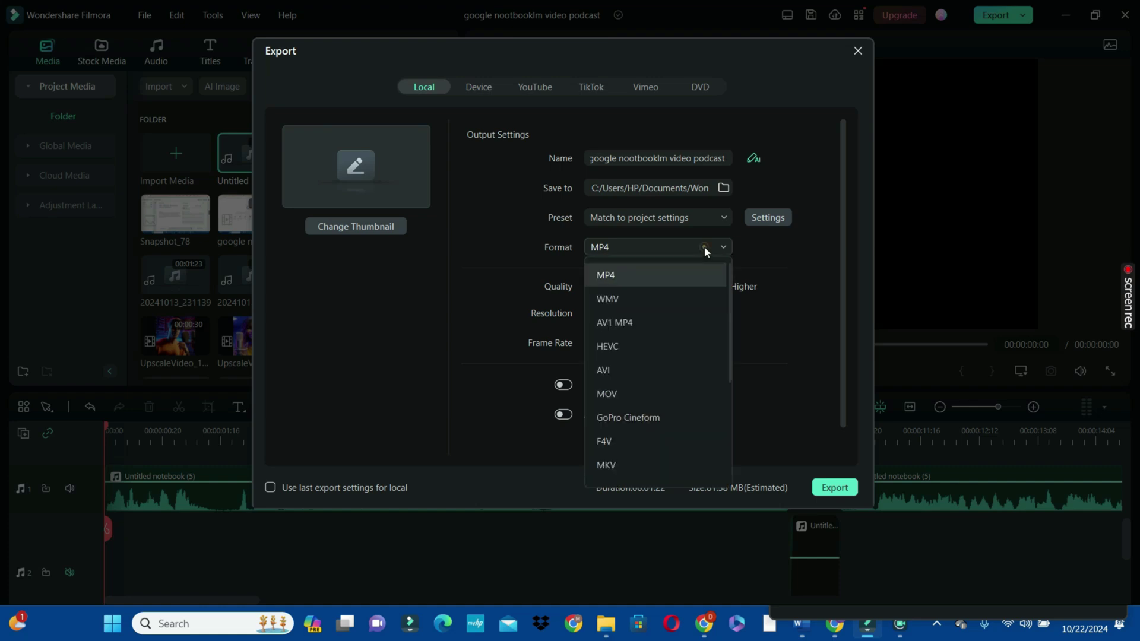
scroll(701, 344, down, 3)
click(652, 450)
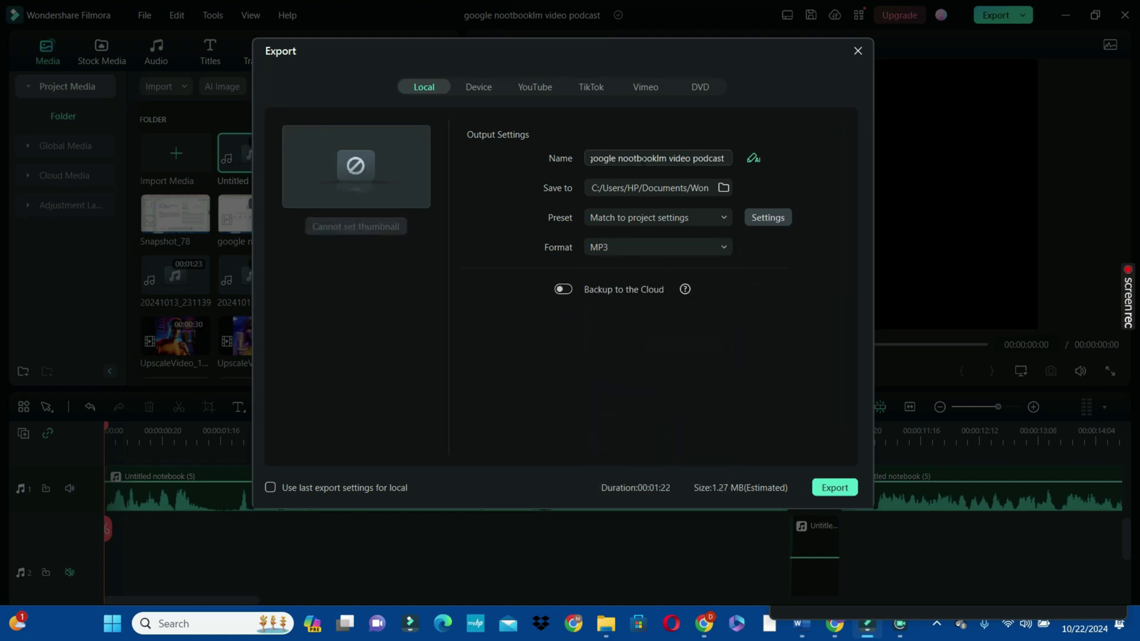
- Name the output file host 1, export the audio, and close the export window
triple_click(643, 158)
text(audio 1)
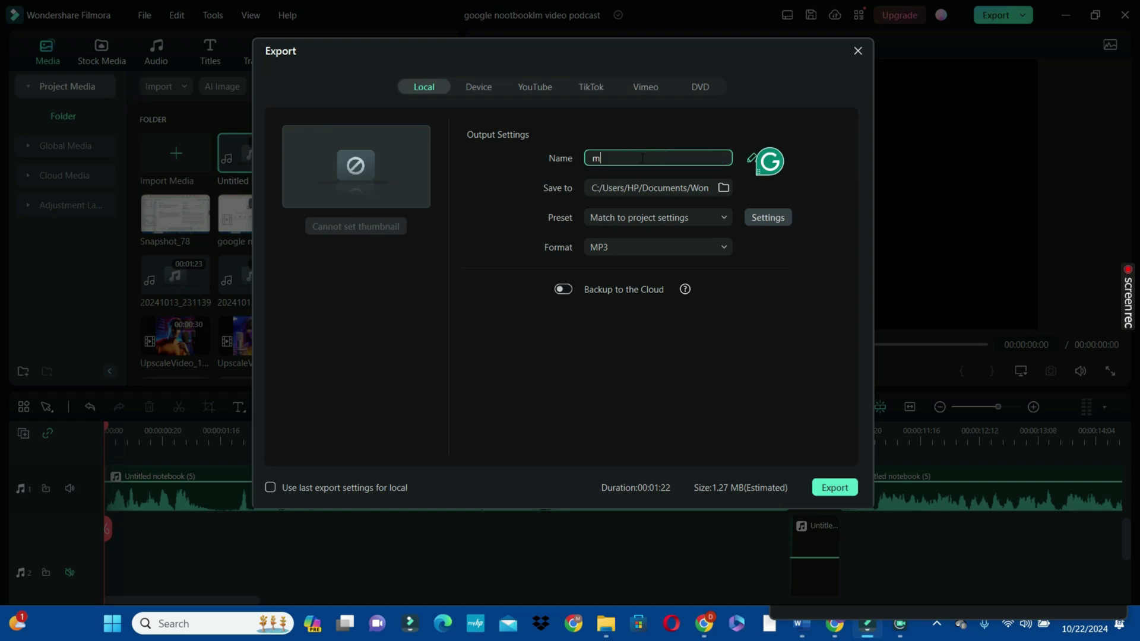
key(BackSpace)
key(BackSpace)
key(BackSpace)
key(BackSpace)
key(BackSpace)
key(BackSpace)
key(BackSpace)
text(host 1)
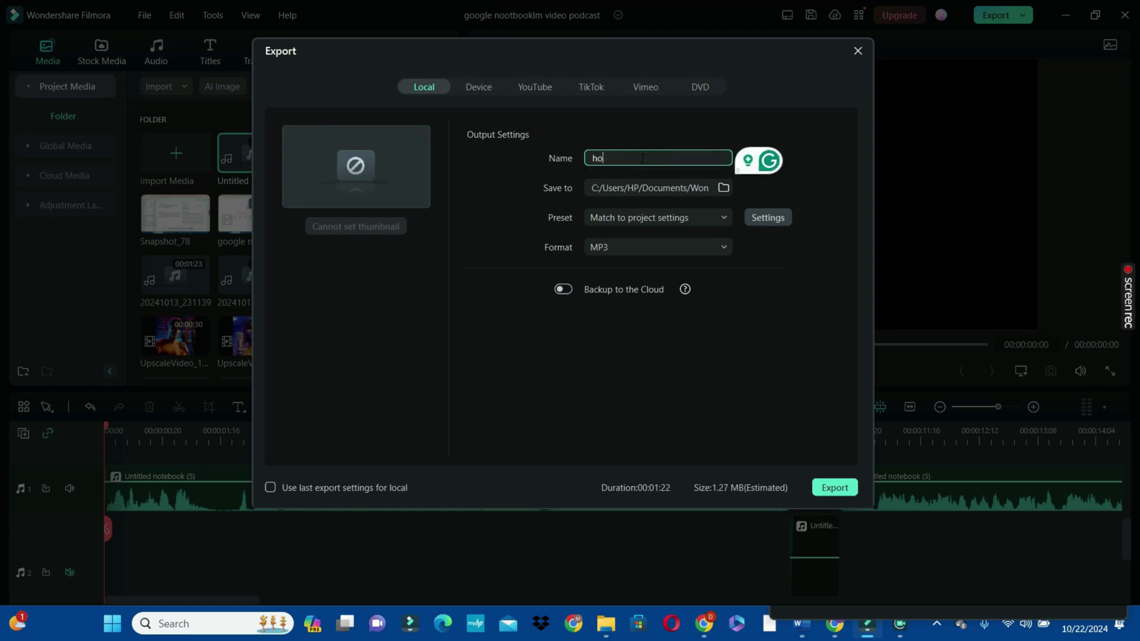
click(834, 488)
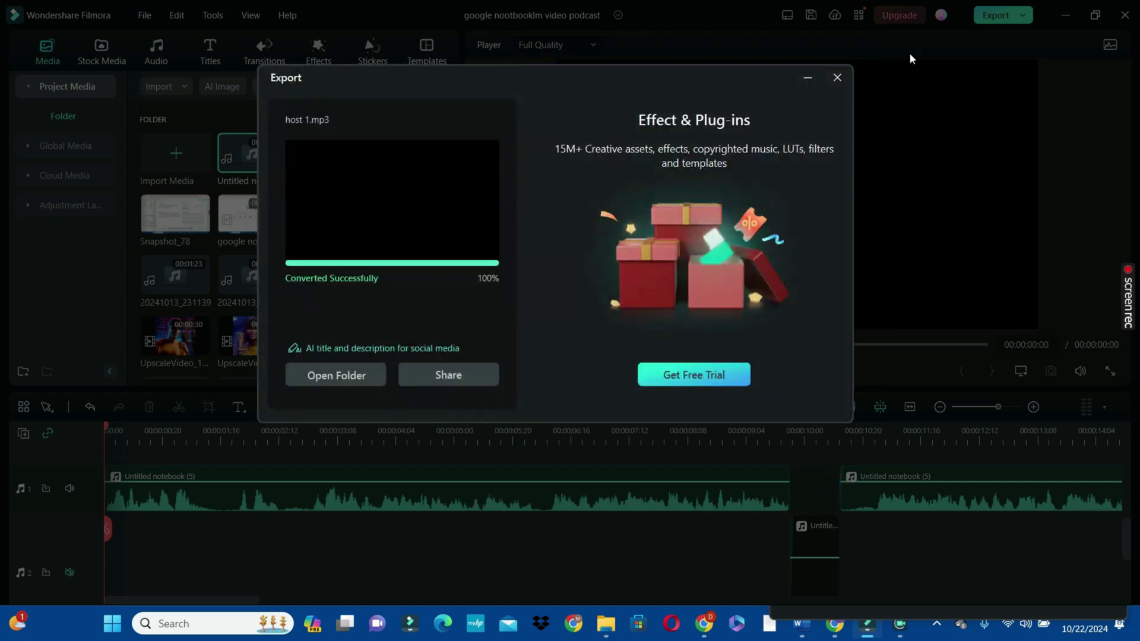
click(838, 78)
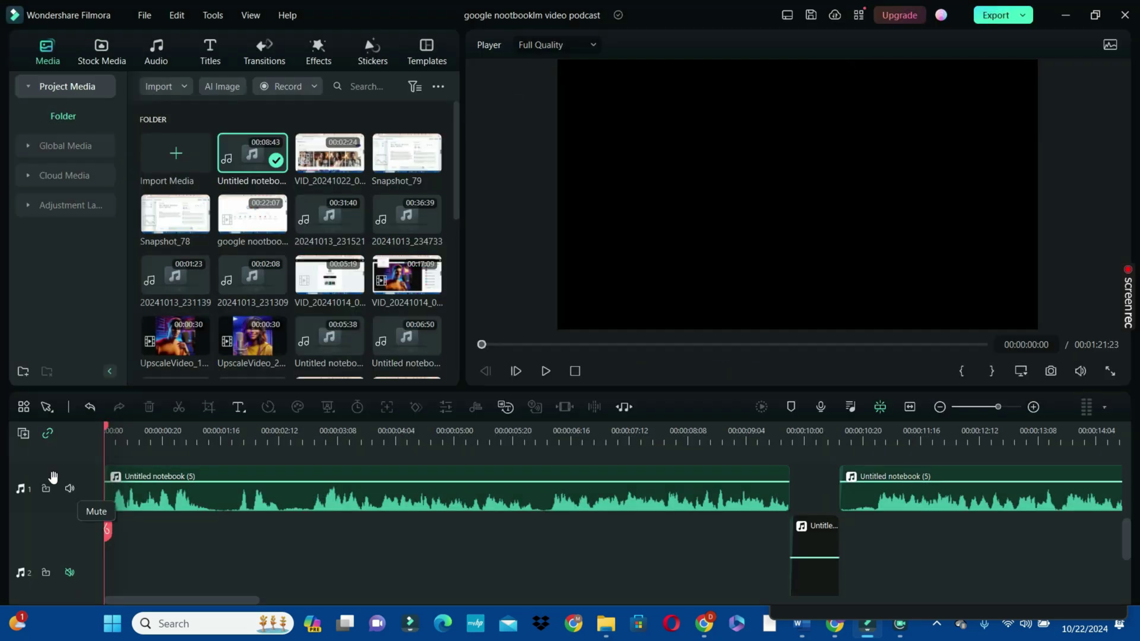
- Mute the first audio track, unmute the second, and export the result as an MP3 named host 2
click(70, 488)
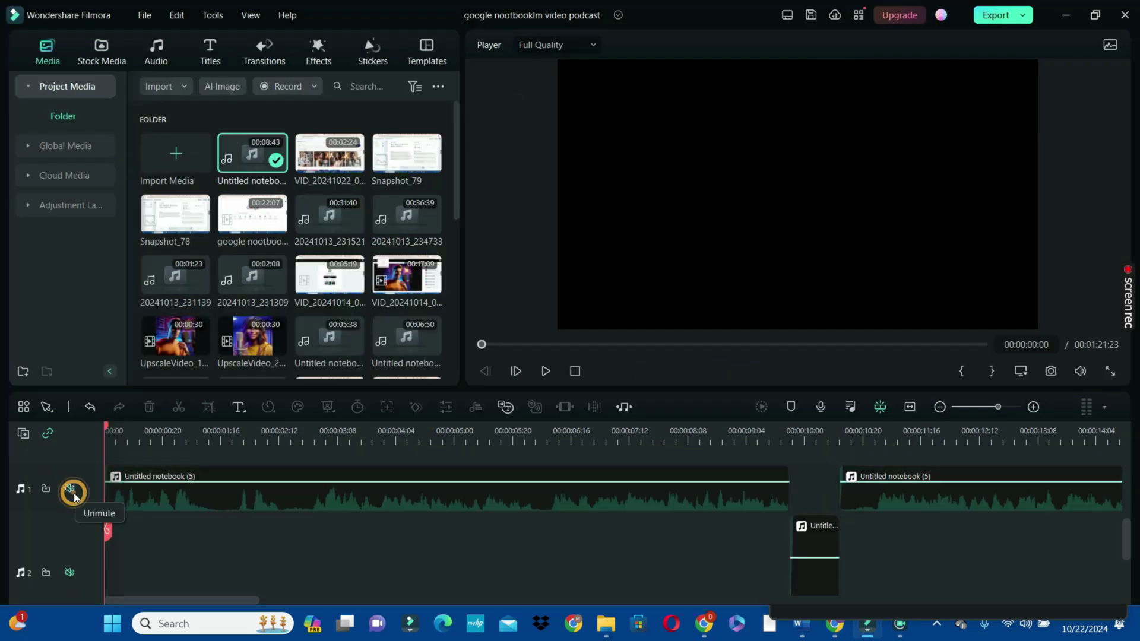
click(70, 571)
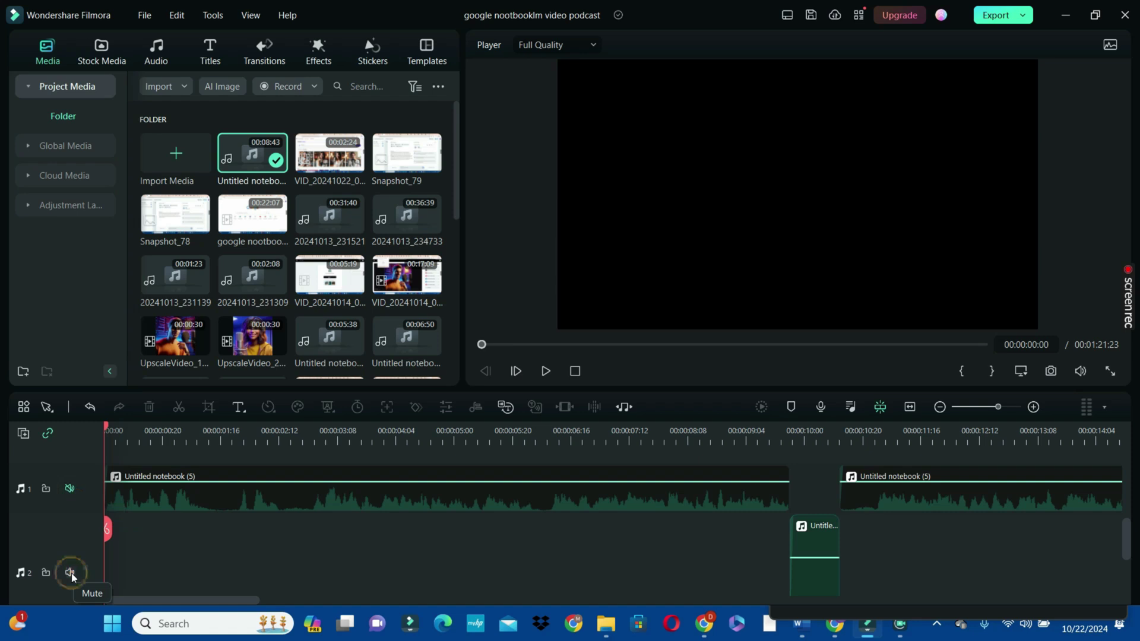
click(1004, 14)
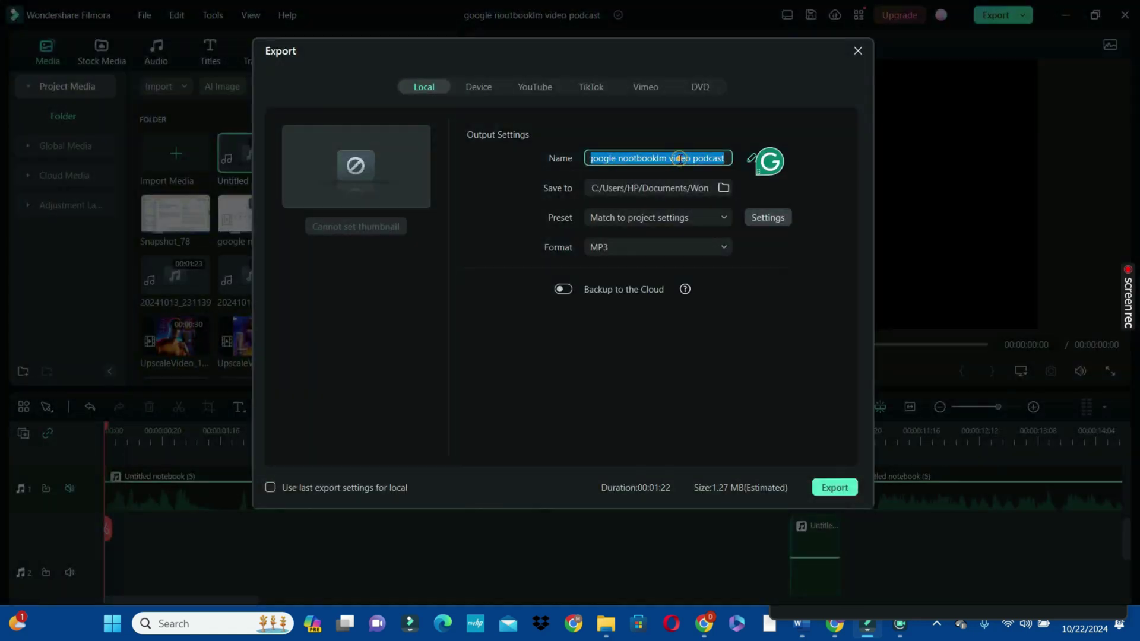
text(host 2)
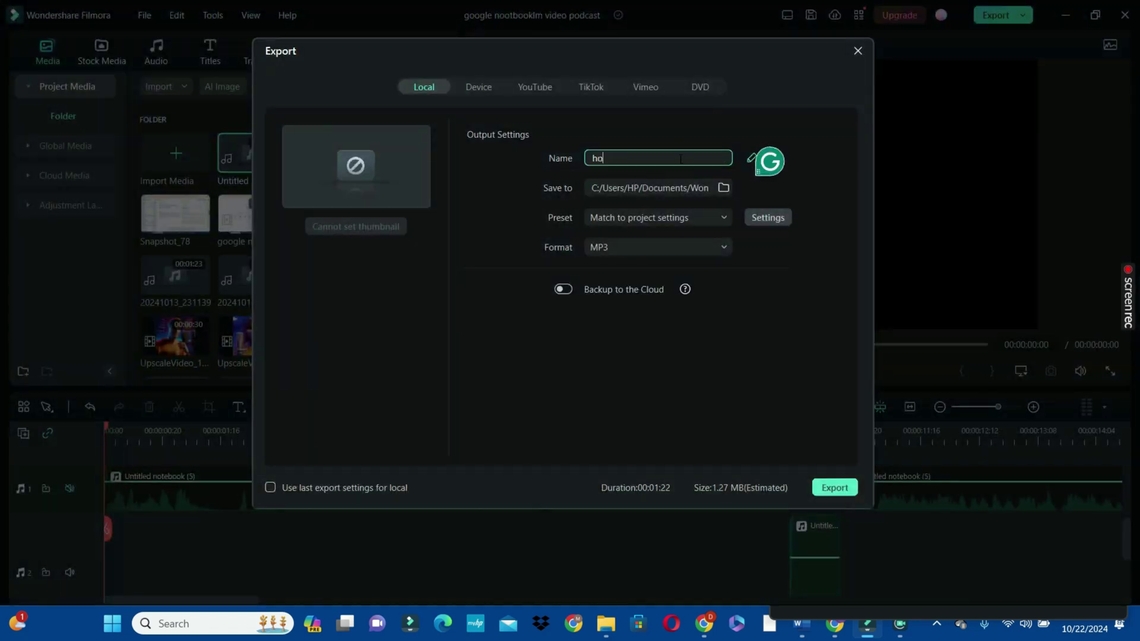
click(828, 488)
click(838, 78)
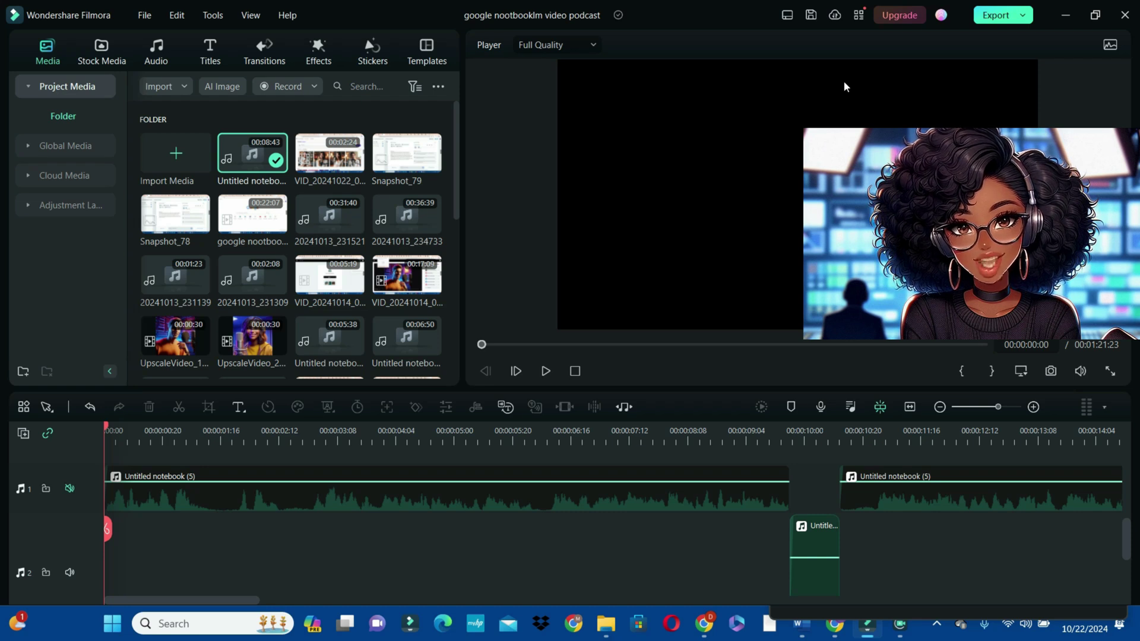
- Switch to the ChatGPT conversation and examine the podcast avatar request, the generated image of the two hosts and the image prompts
click(1066, 15)
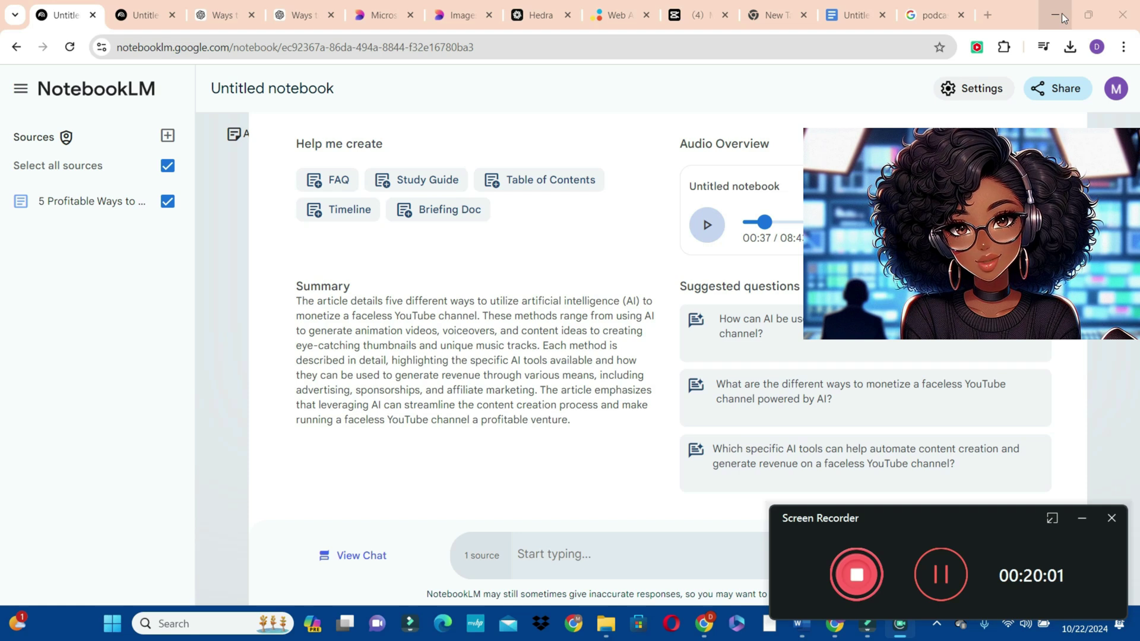
click(225, 13)
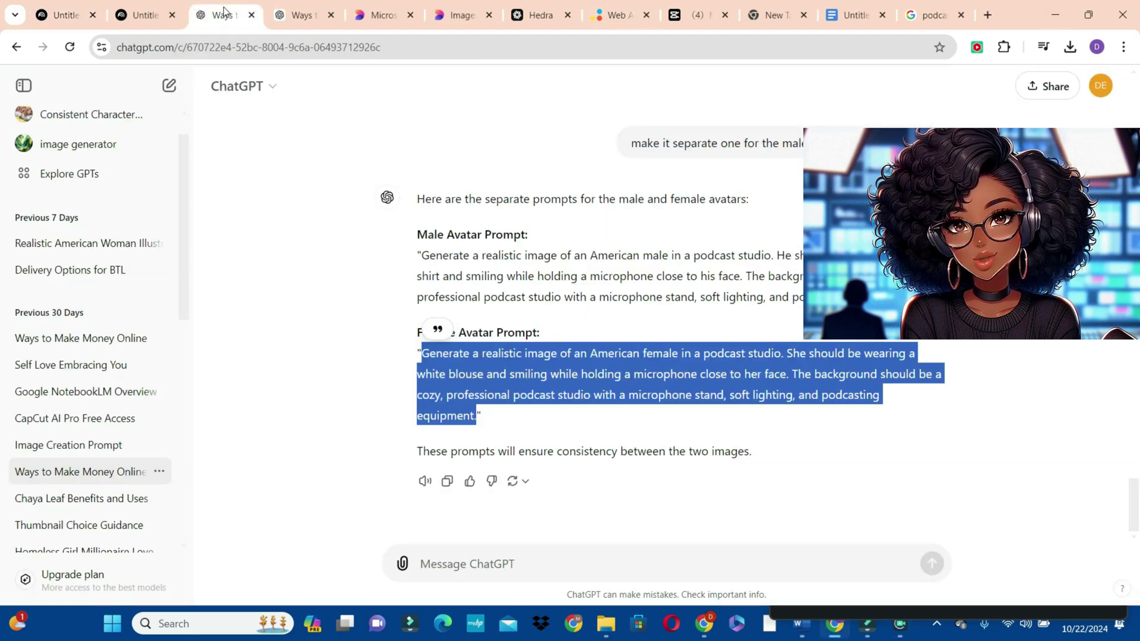
scroll(665, 327, up, 7)
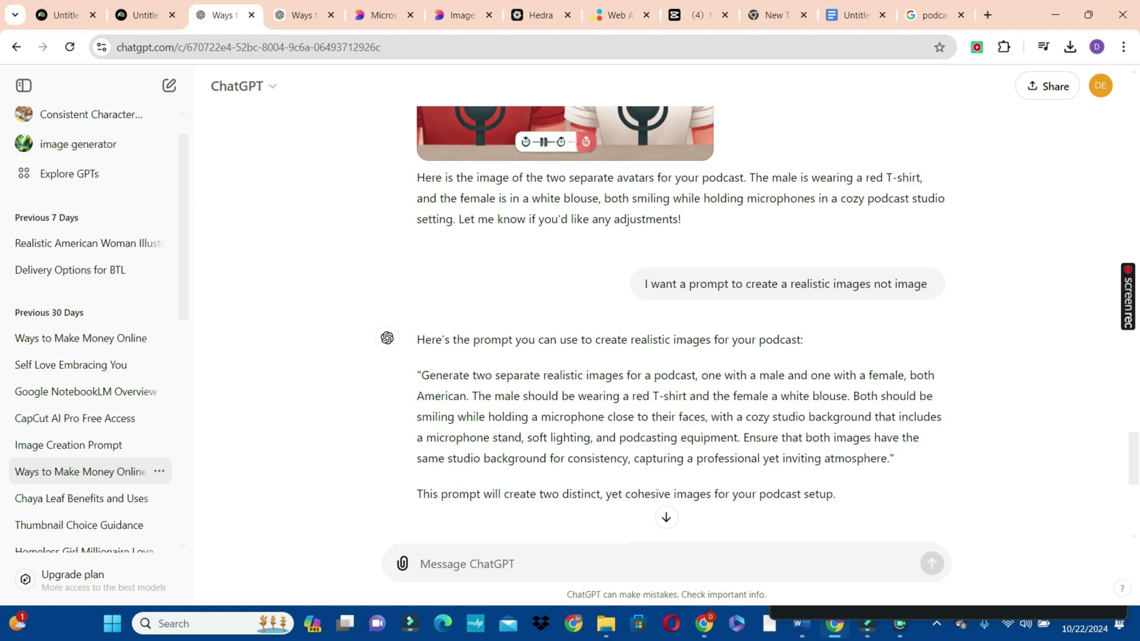
scroll(626, 282, up, 8)
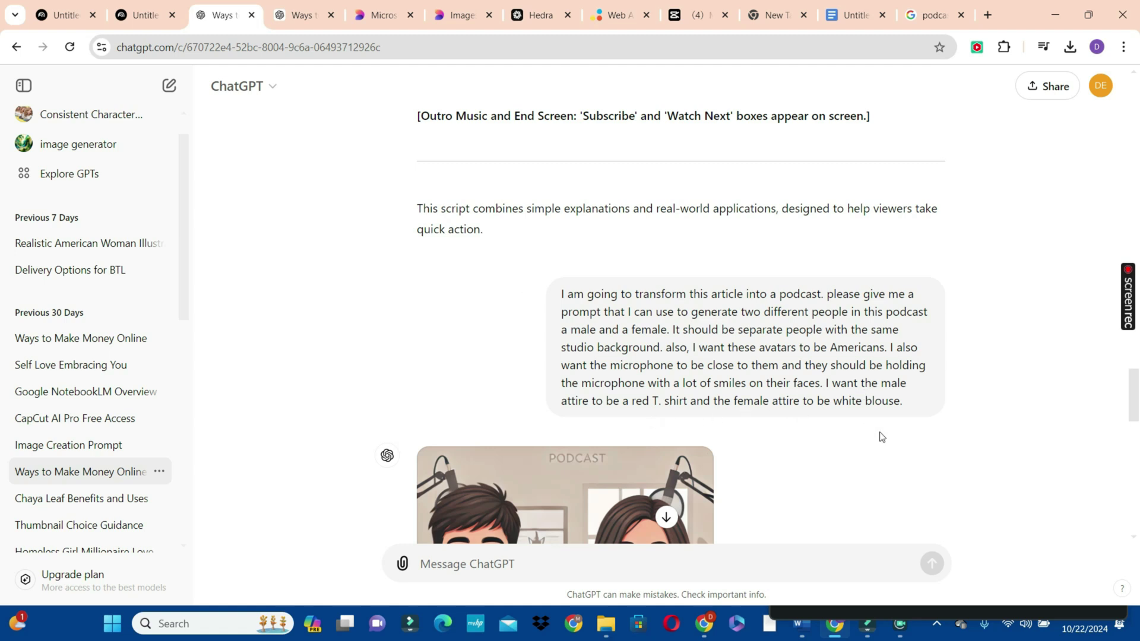
scroll(882, 437, down, 8)
scroll(749, 372, up, 1)
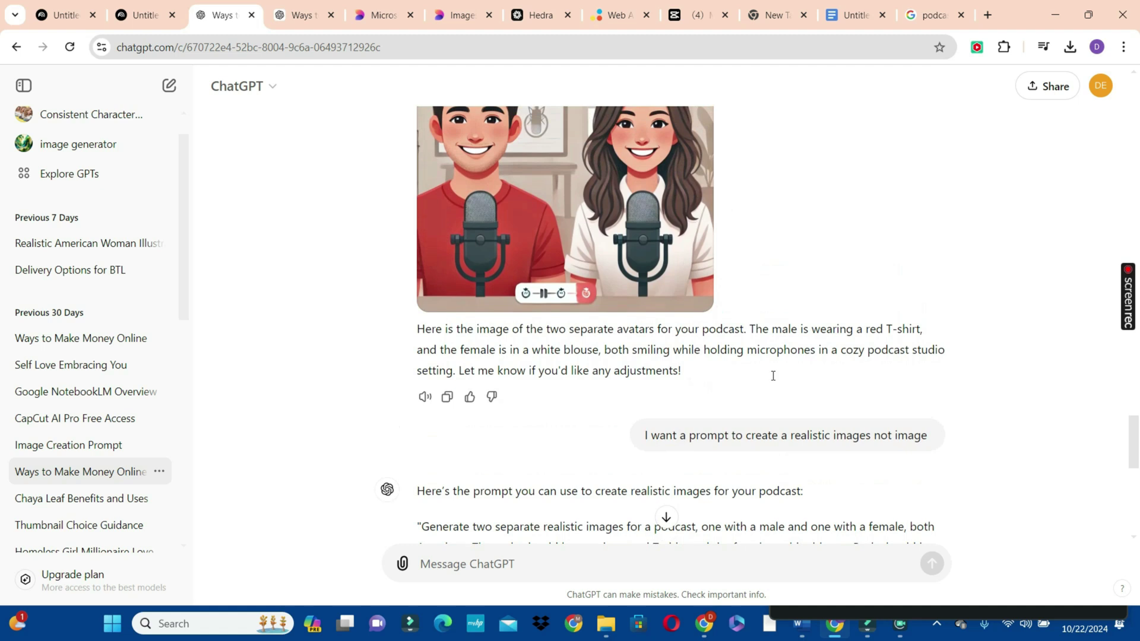
scroll(746, 374, up, 2)
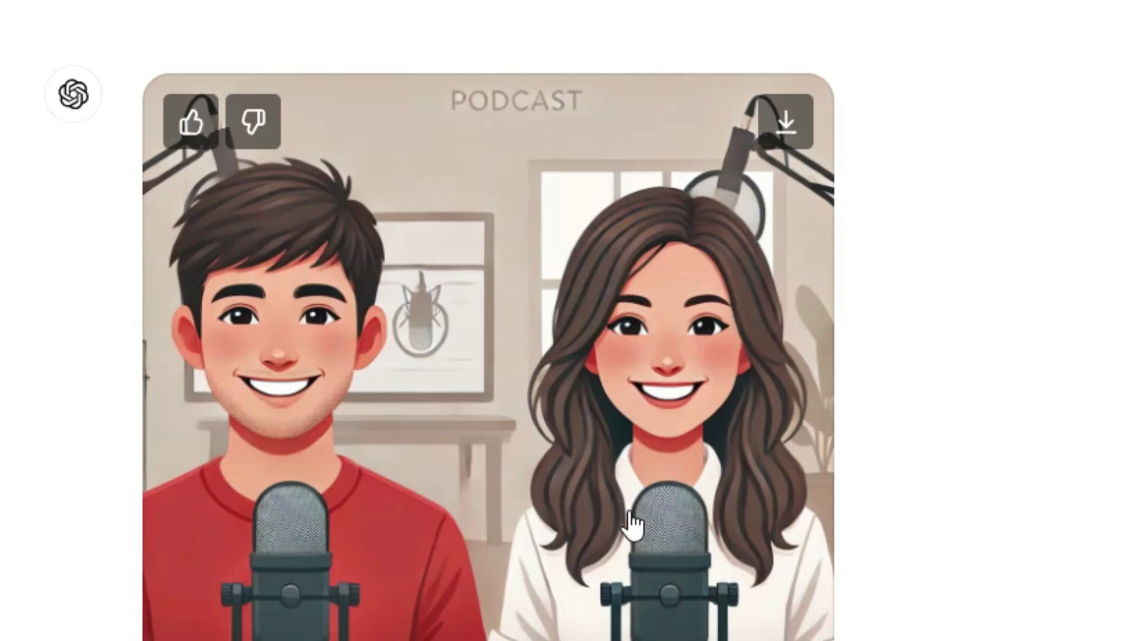
- Locate the separate male and female avatar prompts in the conversation and copy the male avatar prompt
scroll(626, 323, down, 5)
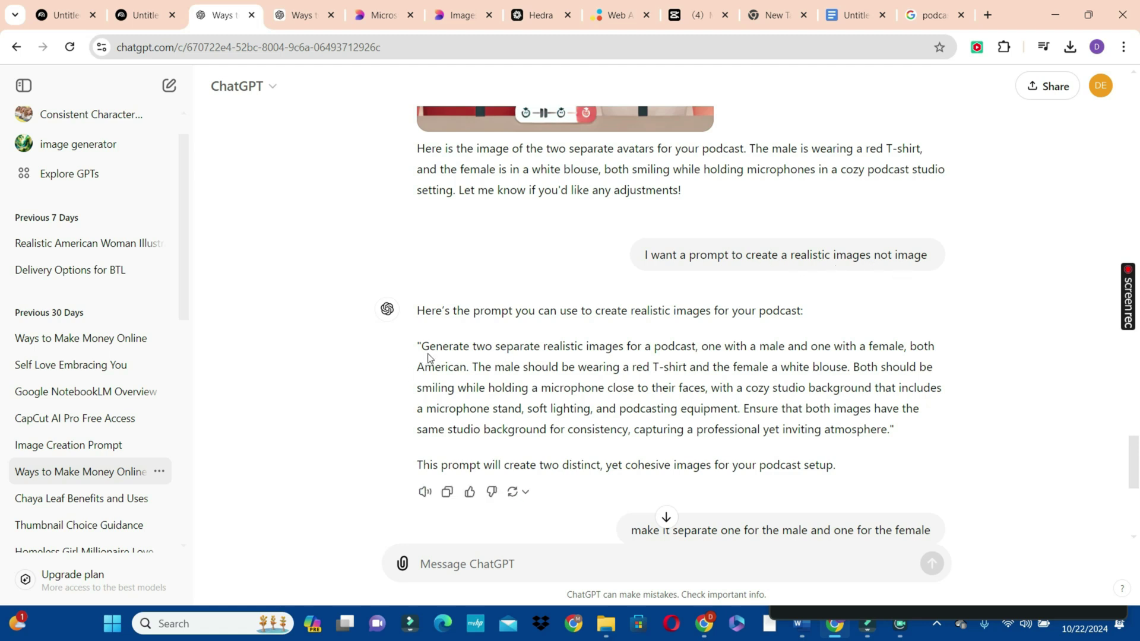
scroll(429, 359, down, 5)
drag(422, 409, 476, 471)
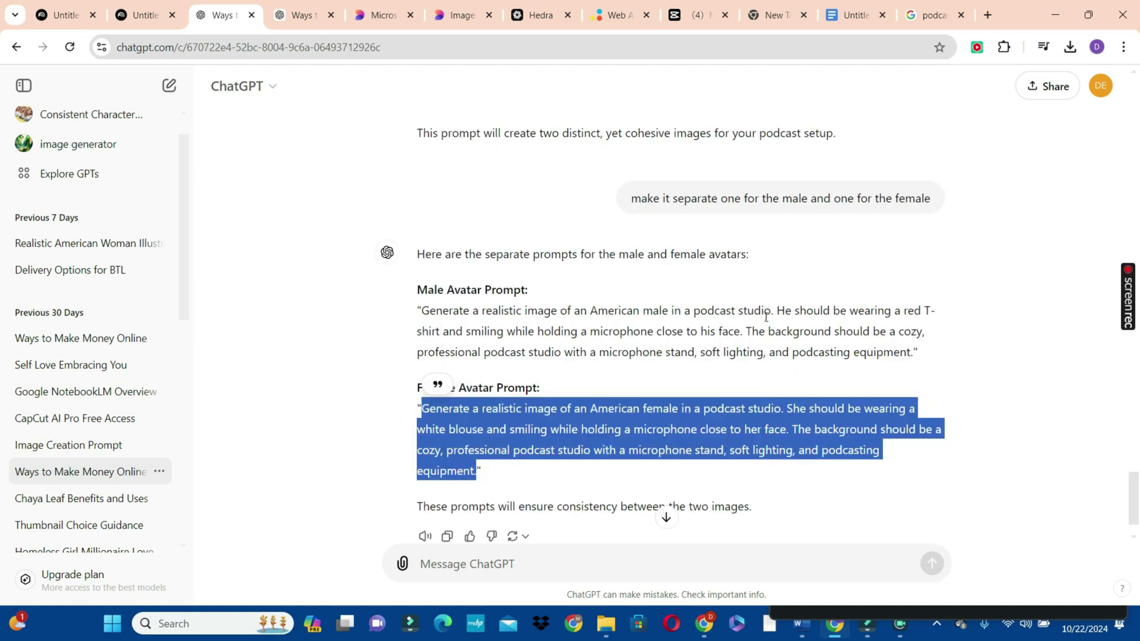
scroll(514, 283, down, 1)
click(514, 283)
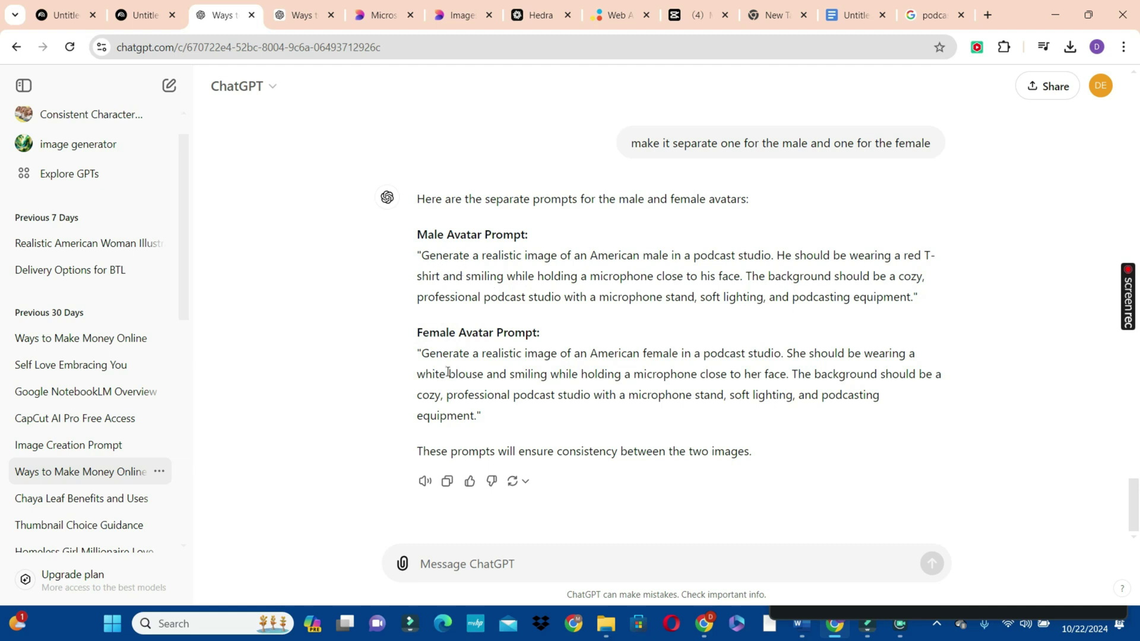
drag(421, 255, 906, 310)
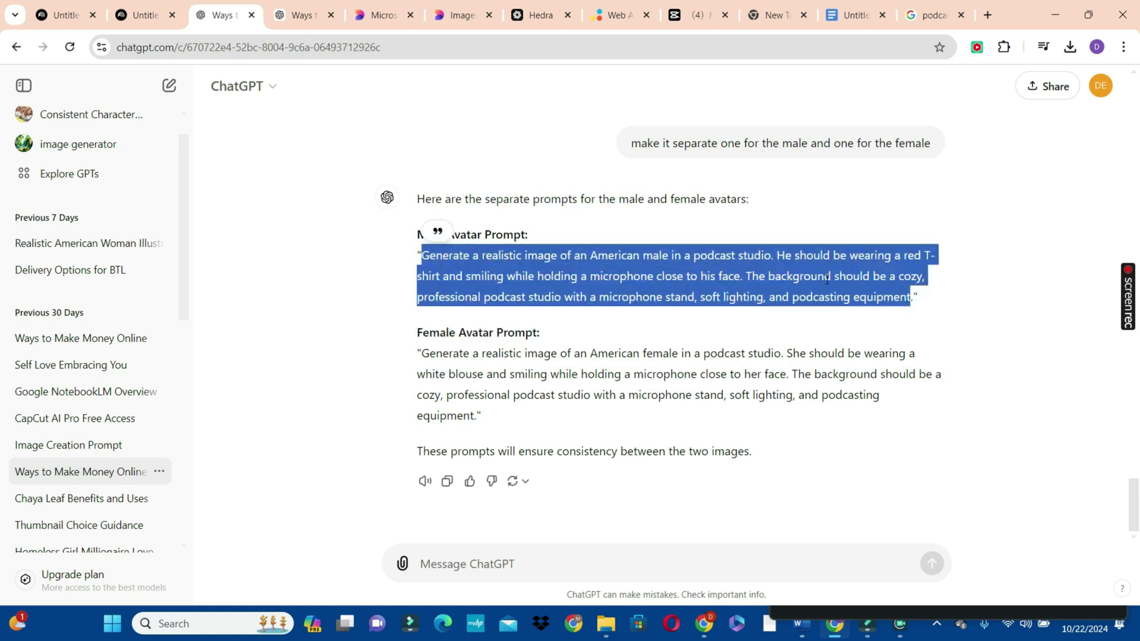
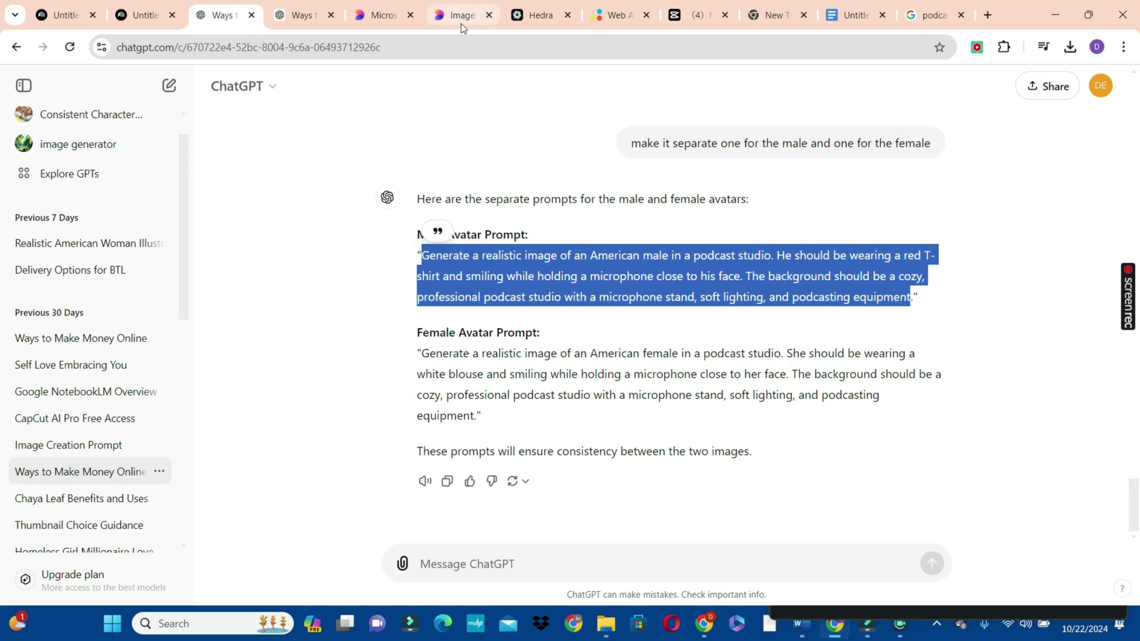
- Switch to Microsoft Designer, open its image creator and enter the copied male avatar prompt as the description
click(376, 20)
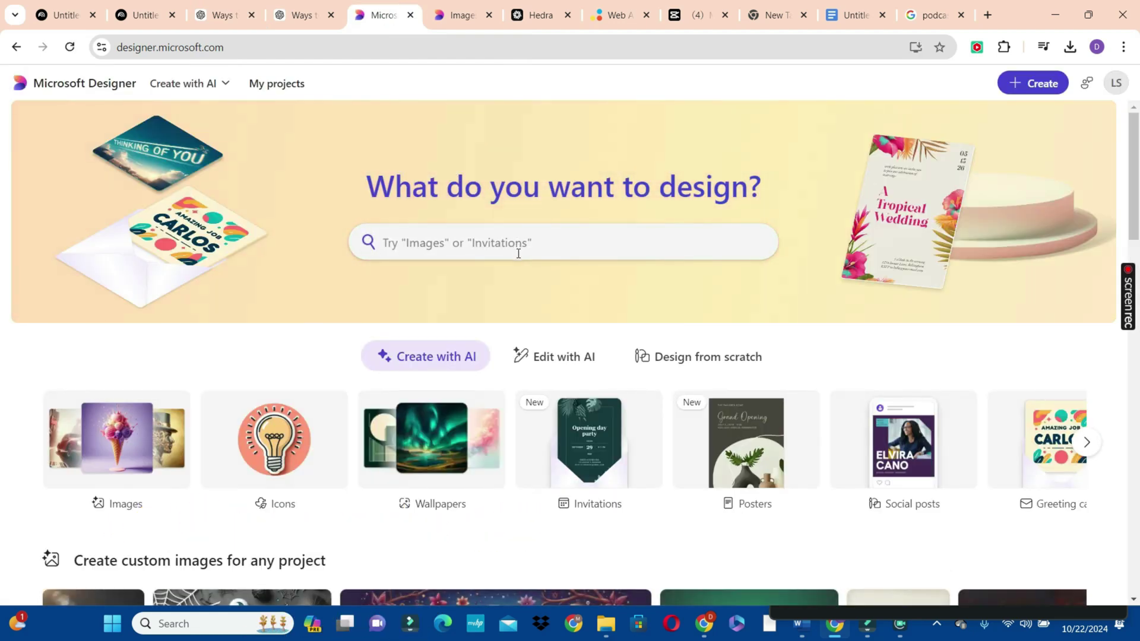
click(518, 253)
click(422, 306)
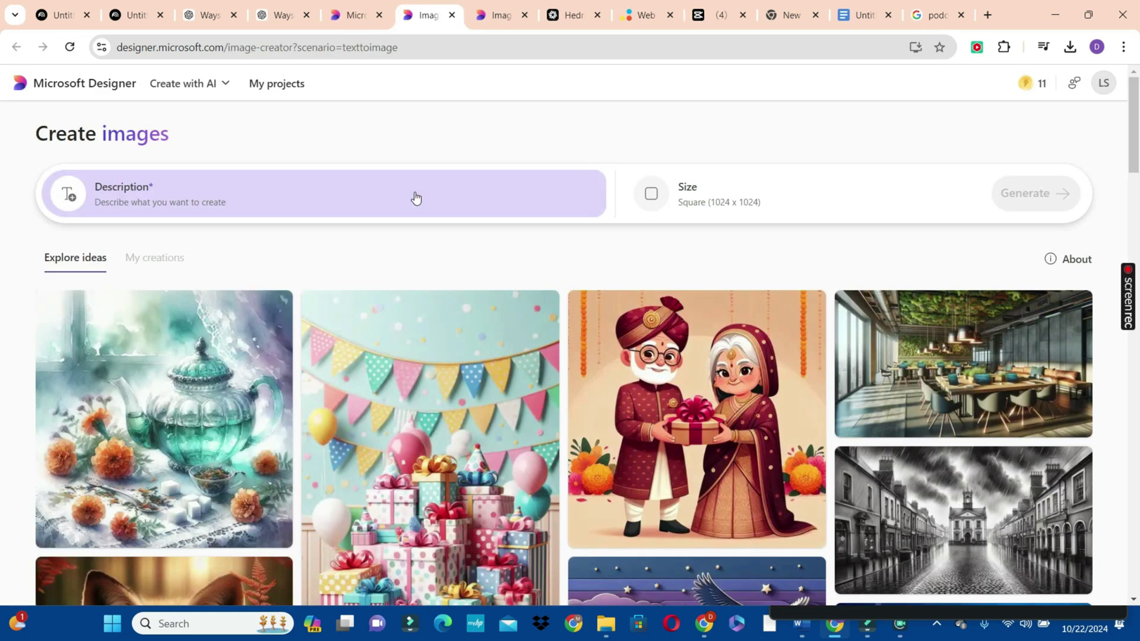
click(415, 197)
text(Generate a realistic image of an American male in a podcast studio. He should be wearing a red T-shirt and smiling while holding a microphone close to his face. The background should be a cozy, professional podcast studio with a microphone stand, soft lighting, and podcasting equipment)
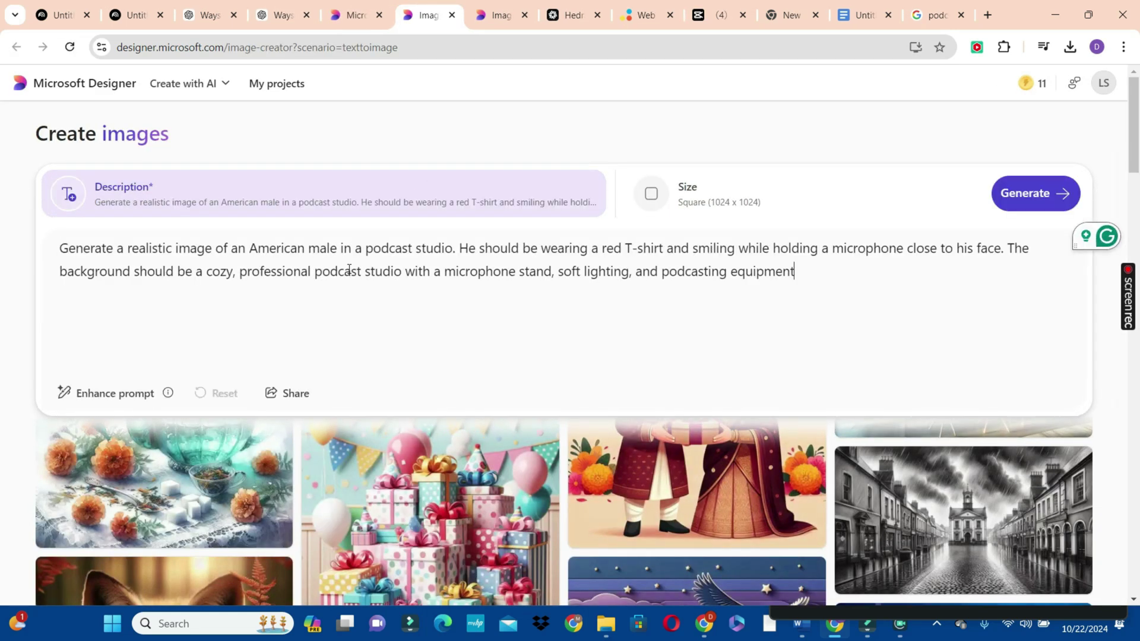
- Choose the Square (1024 x 1024) size and generate the male host images
click(669, 204)
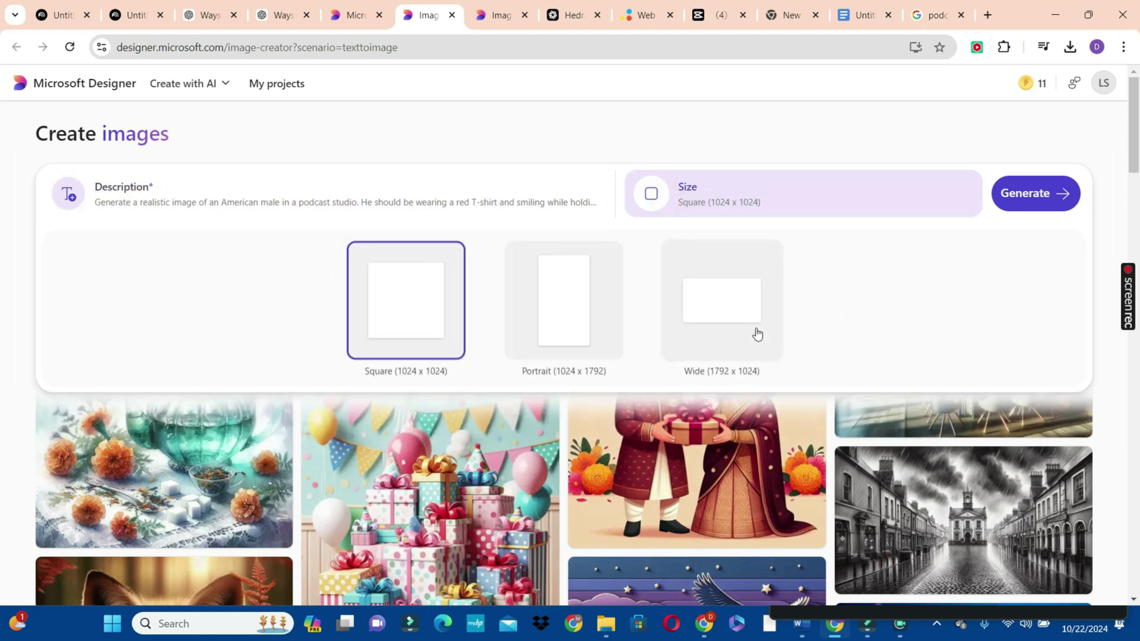
click(397, 300)
click(1033, 191)
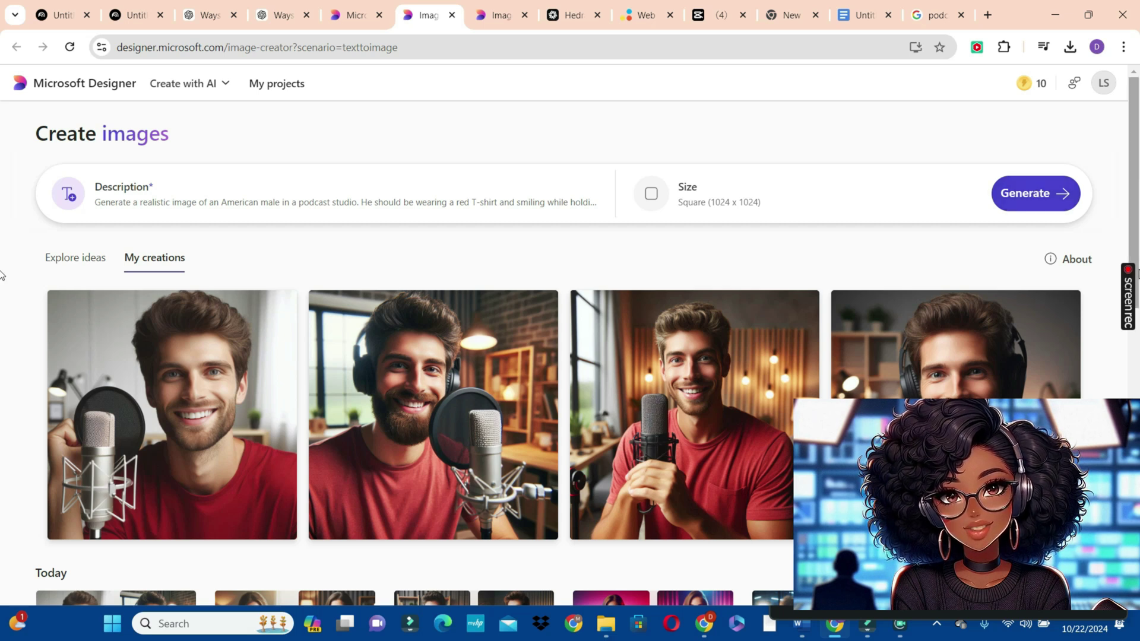
drag(1139, 208, 1138, 263)
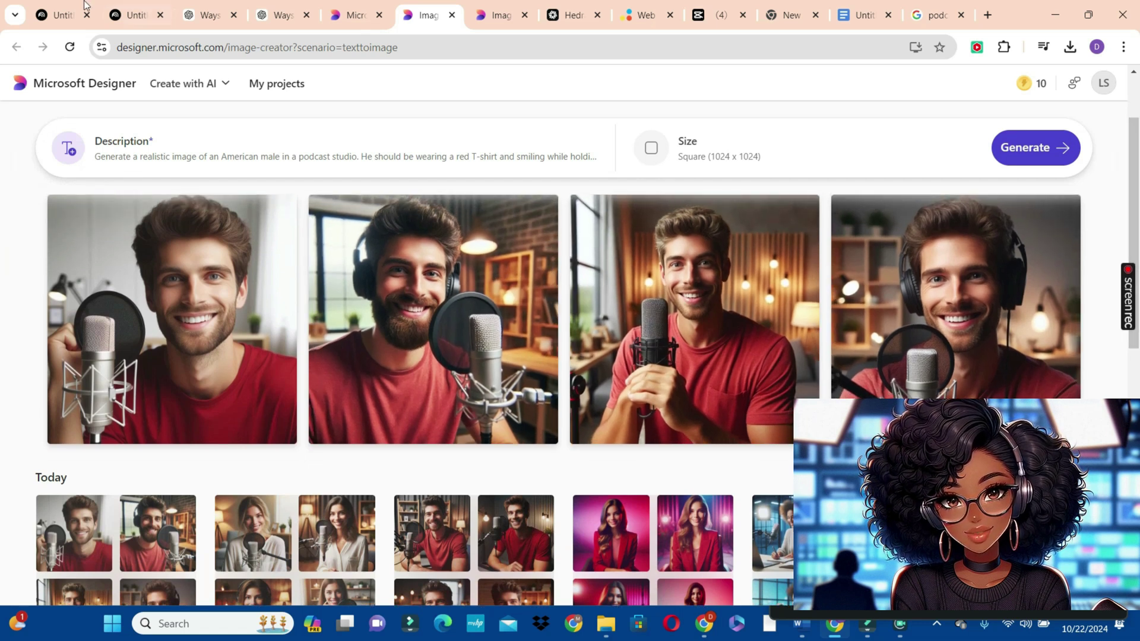
- Return to the ChatGPT conversation, copy the female avatar prompt, and go back to the Designer image creator
click(211, 16)
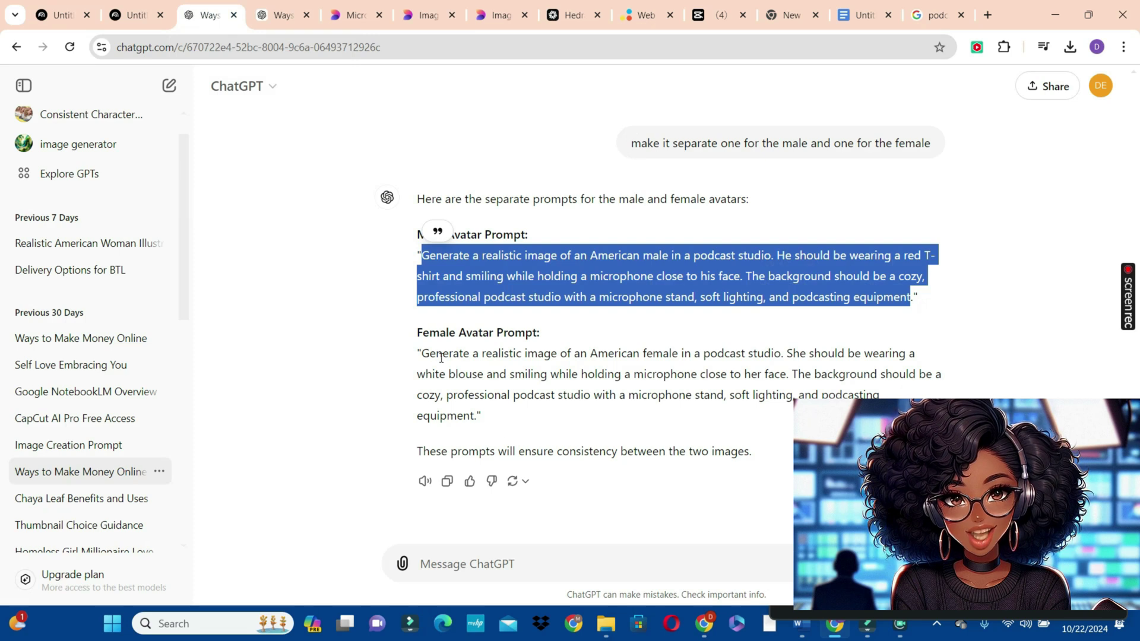
drag(425, 354, 478, 416)
key(ctrl+c)
click(428, 15)
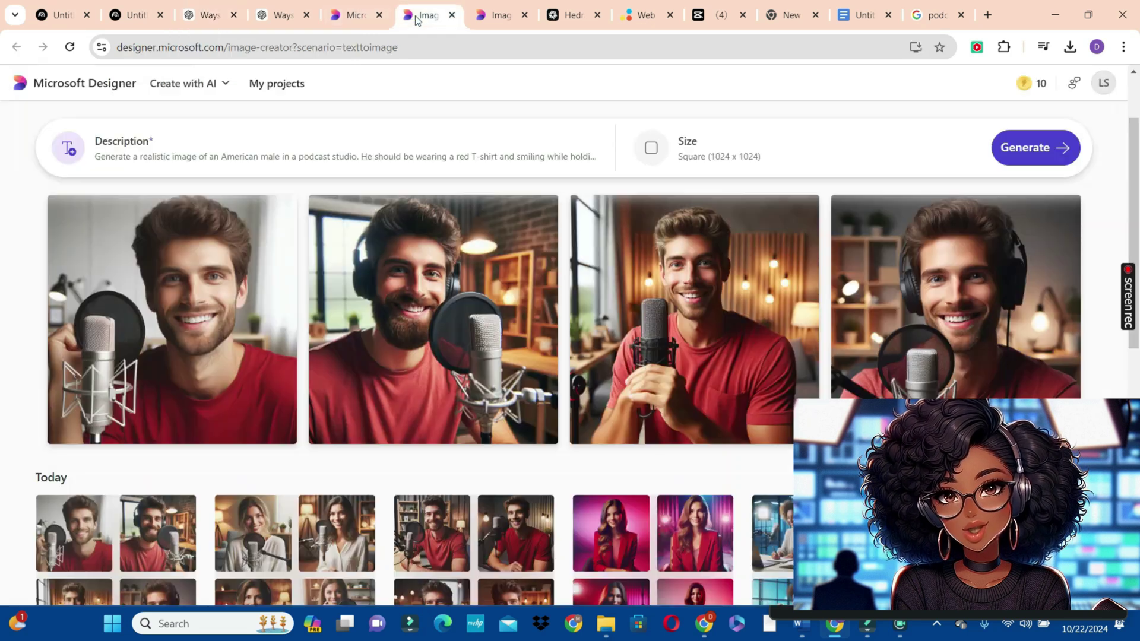
- Replace the image description with the copied female avatar prompt and generate the female host images
click(354, 155)
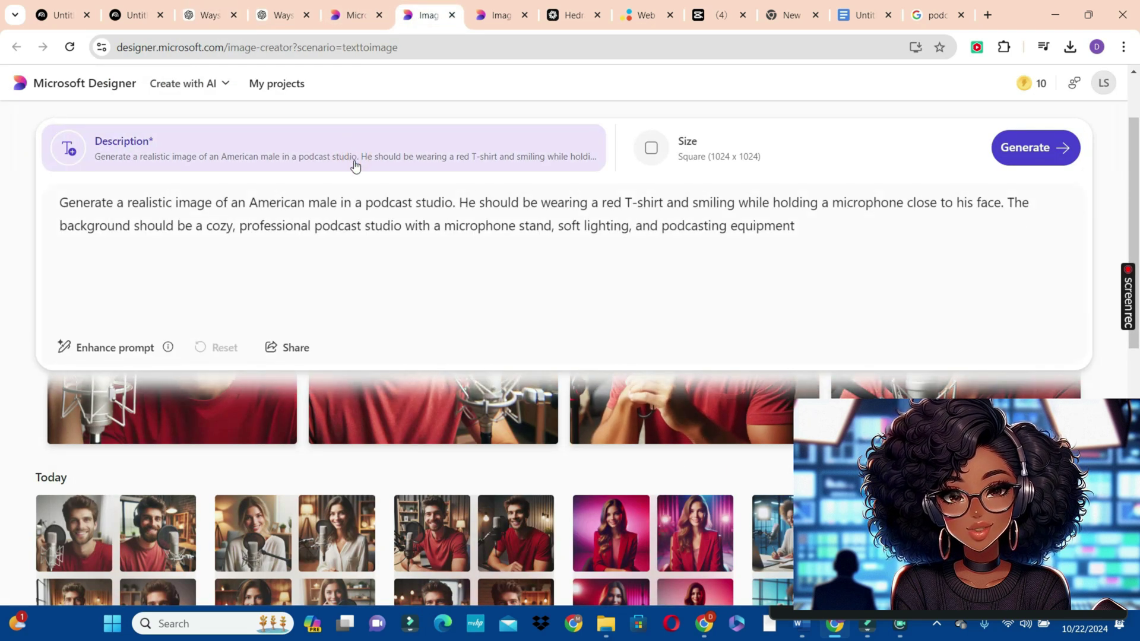
click(328, 211)
key(ctrl+a)
key(ctrl+v)
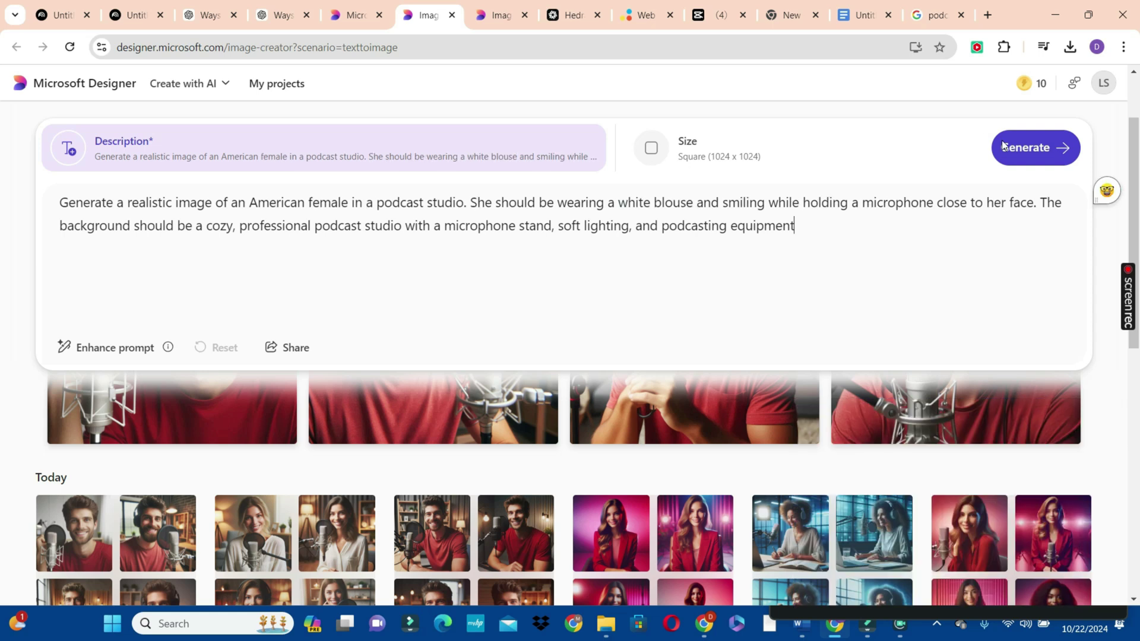
click(1020, 147)
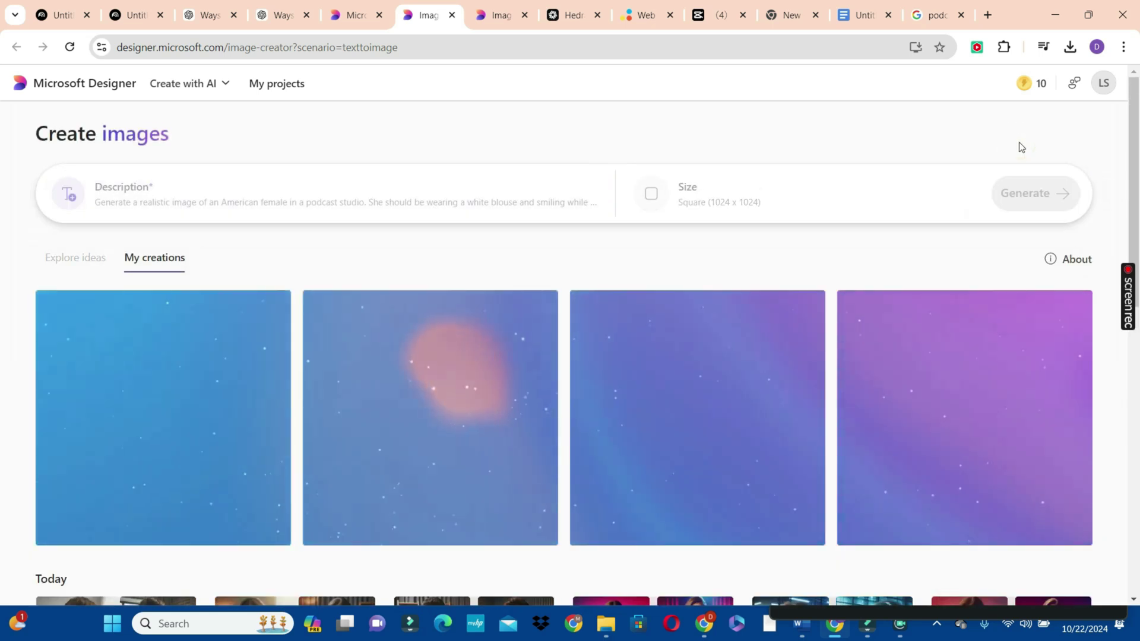
scroll(548, 141, down, 5)
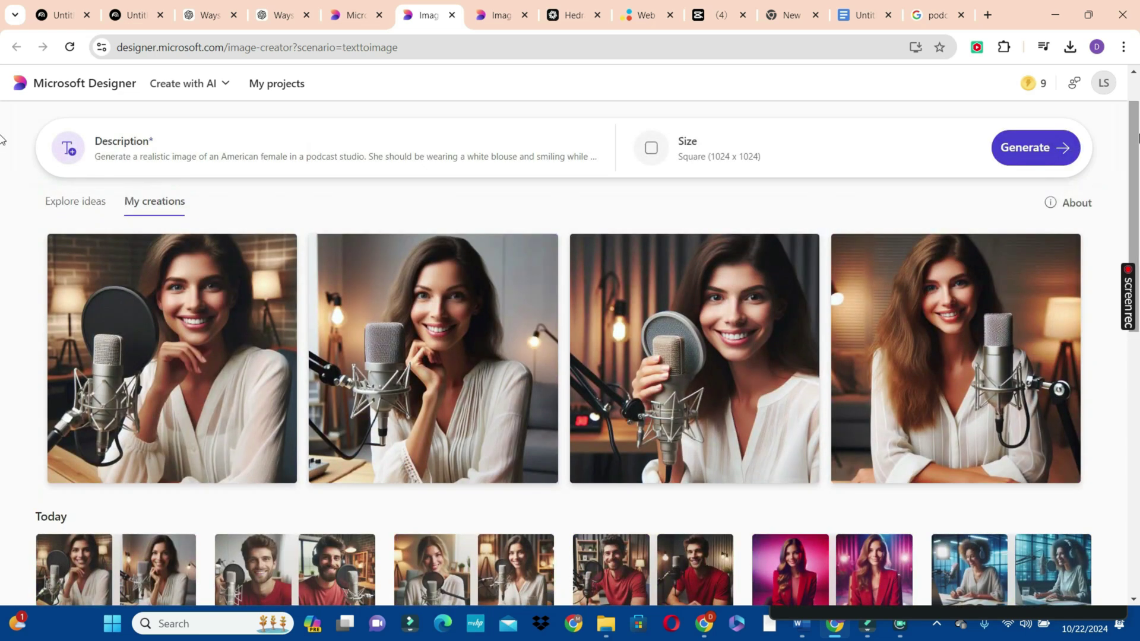
- Download the generated image of the woman with long auburn hair beside a microphone, and close its preview
click(654, 317)
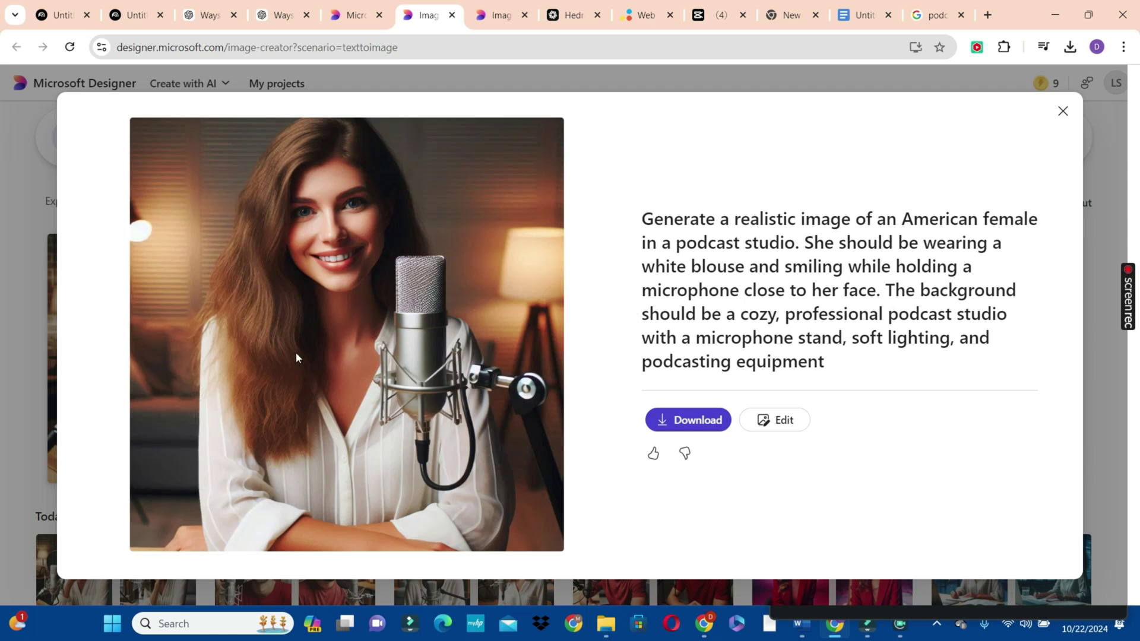
click(687, 425)
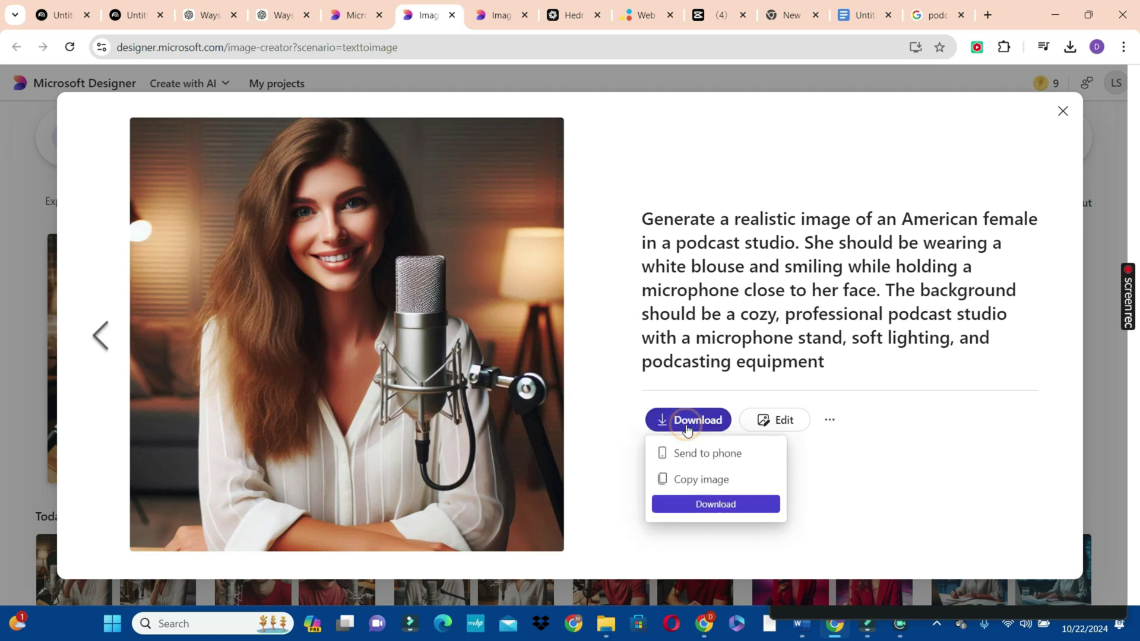
click(733, 504)
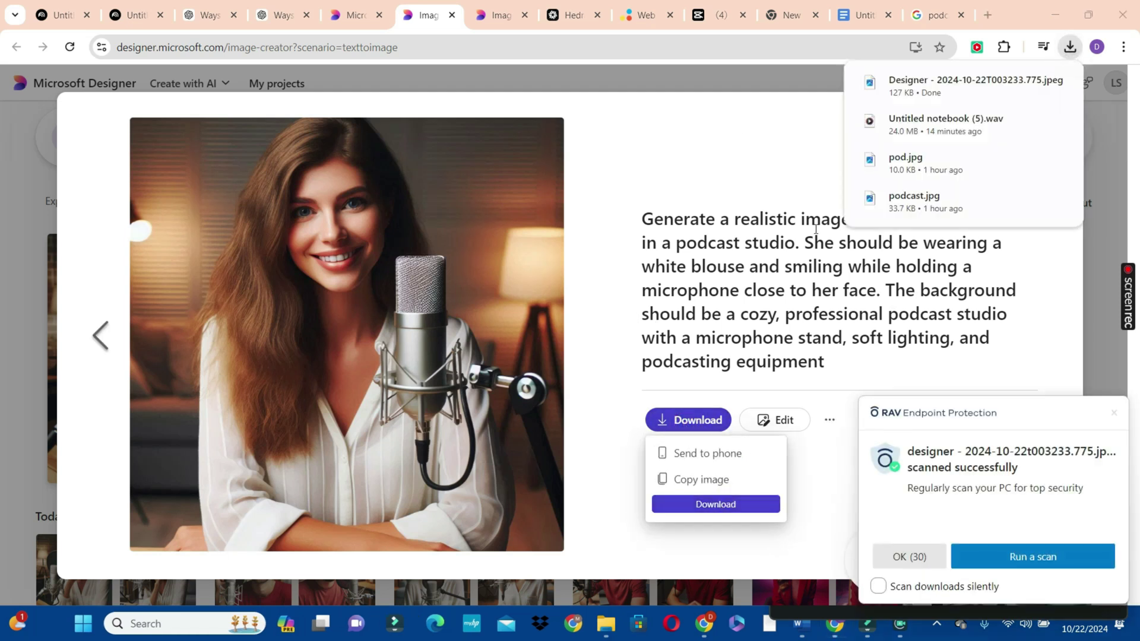
key(Escape)
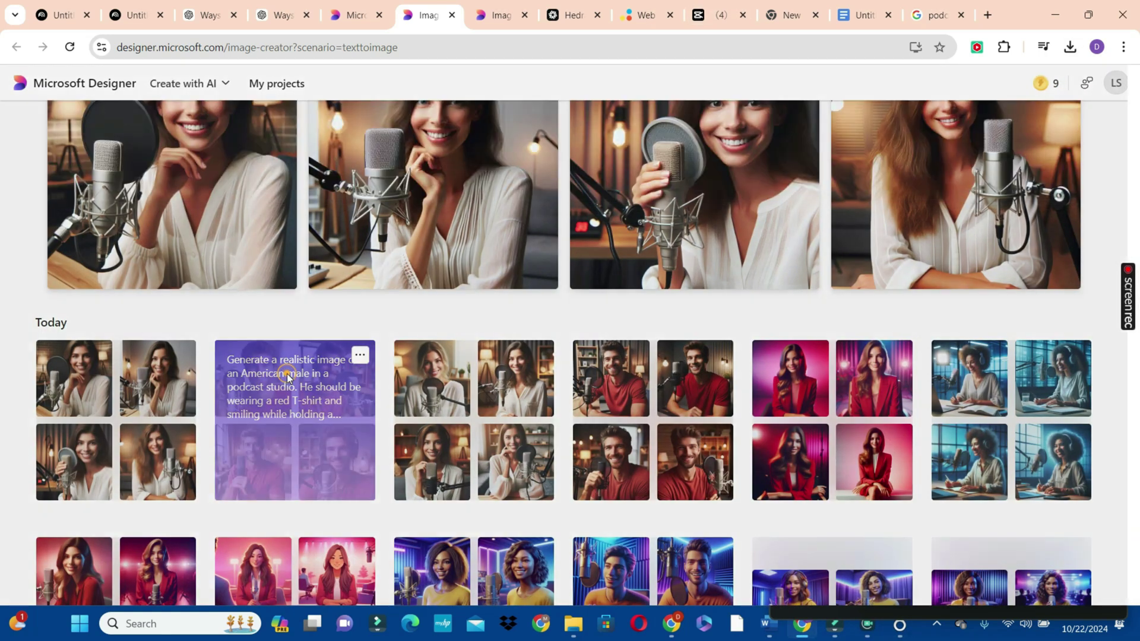
- Browse the generated male host images and download the bearded man wearing headphones in front of the brick wall
click(287, 373)
click(591, 330)
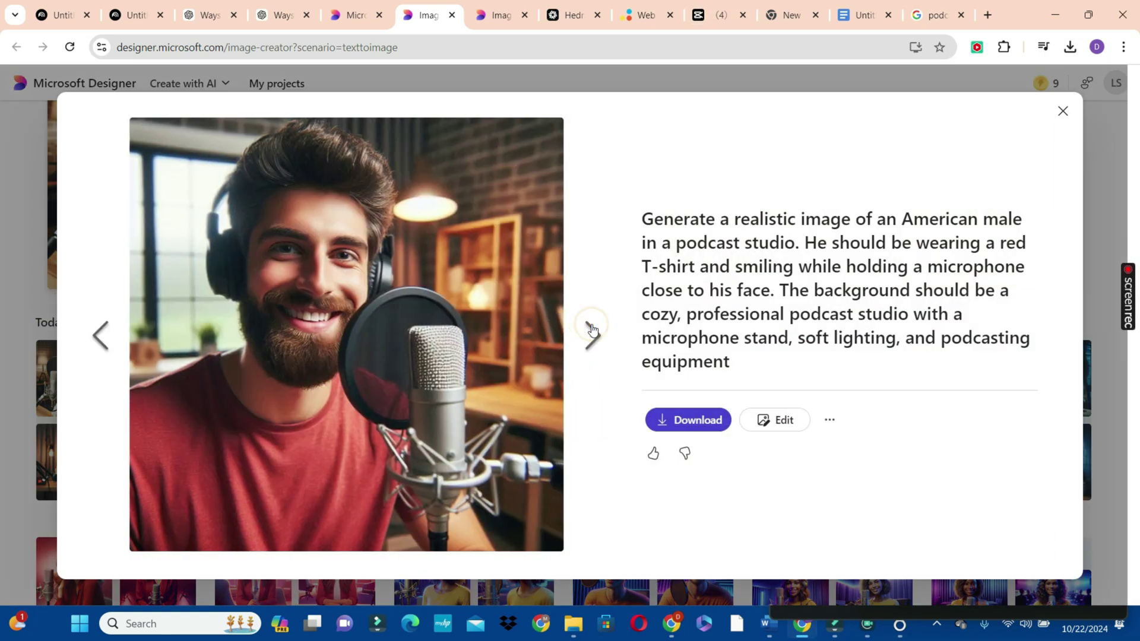
click(591, 330)
click(591, 328)
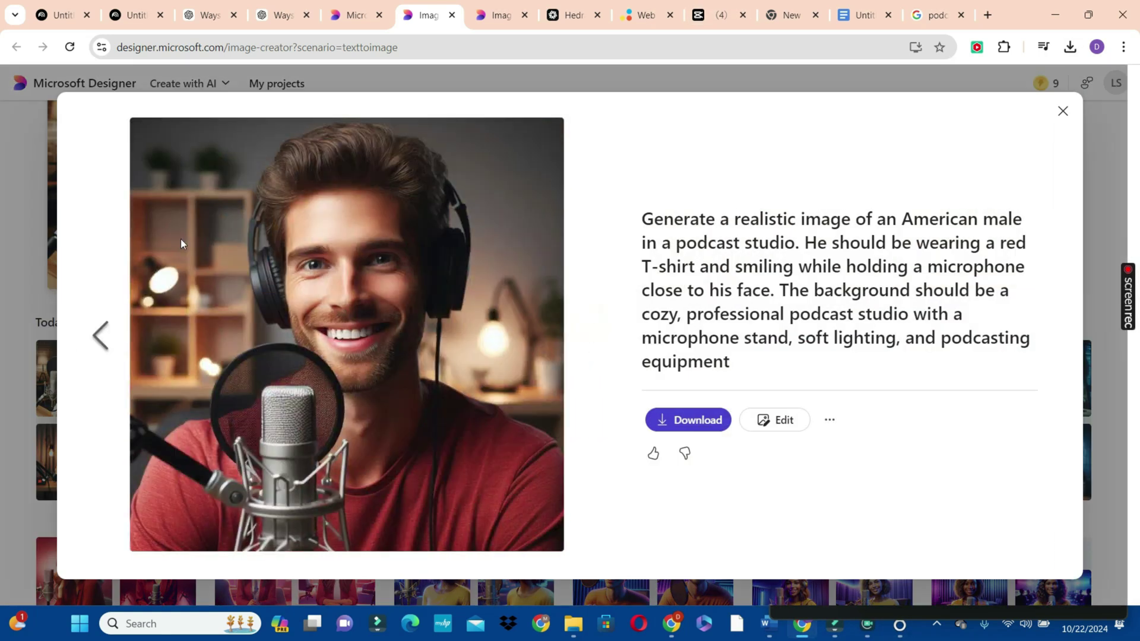
key(Left)
click(685, 424)
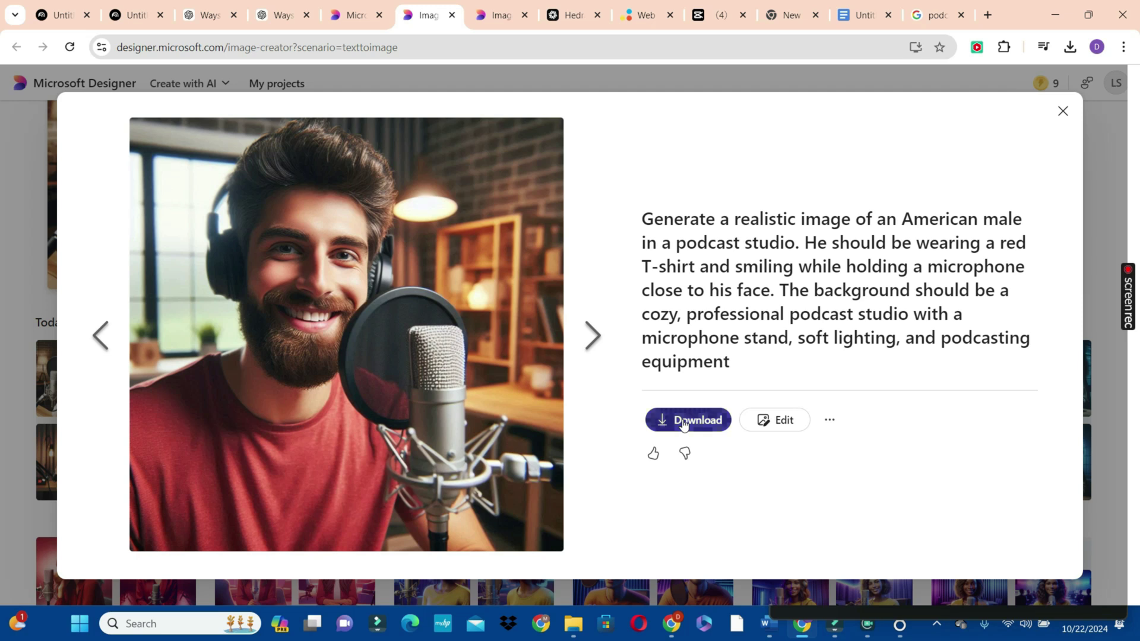
click(710, 507)
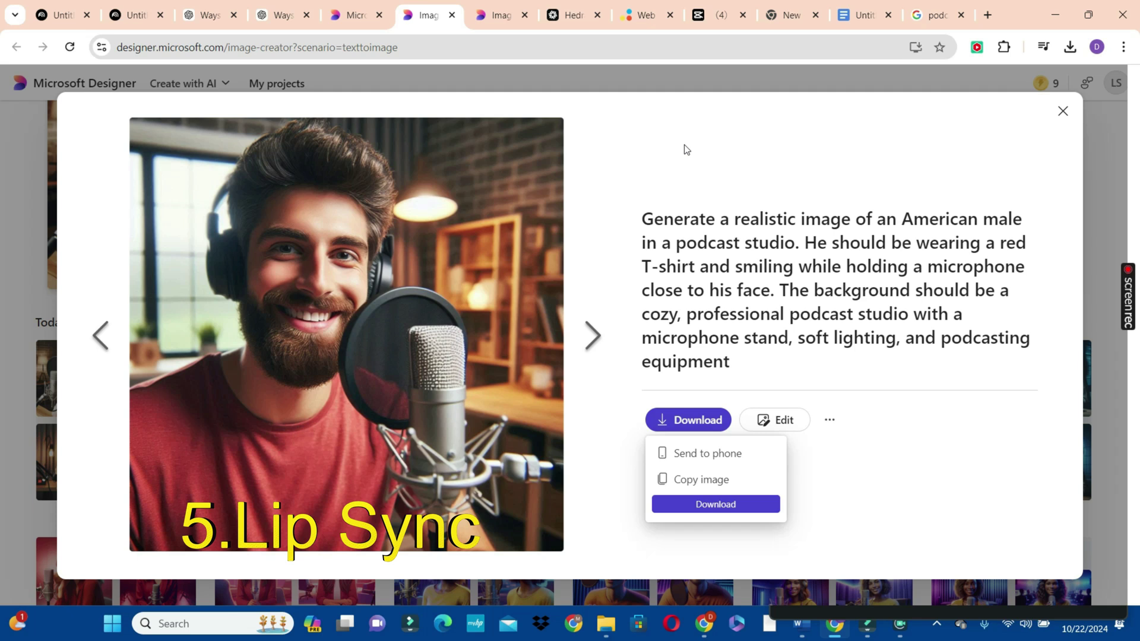
- Switch to the Hedra website and open the Character-1 beta
click(567, 18)
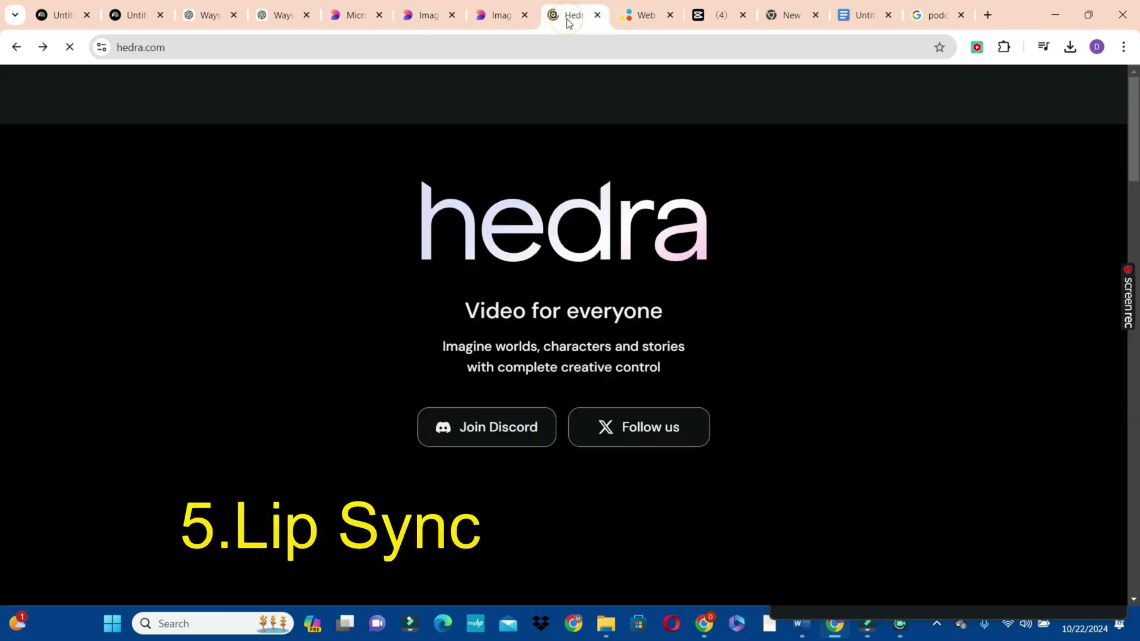
scroll(0, 214, down, 5)
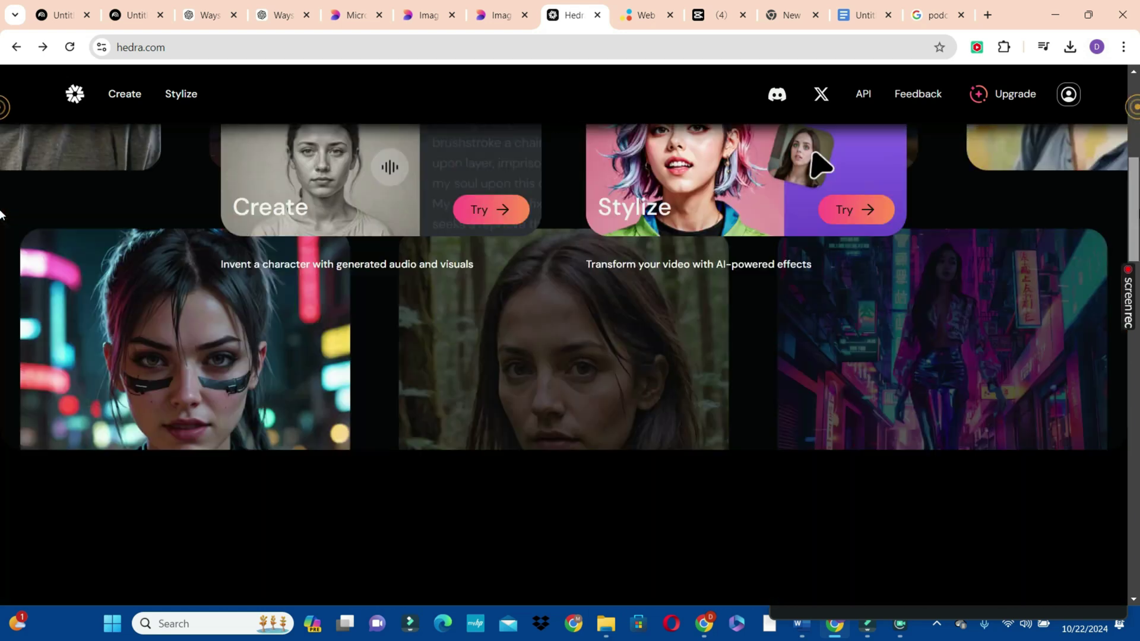
scroll(3, 280, down, 10)
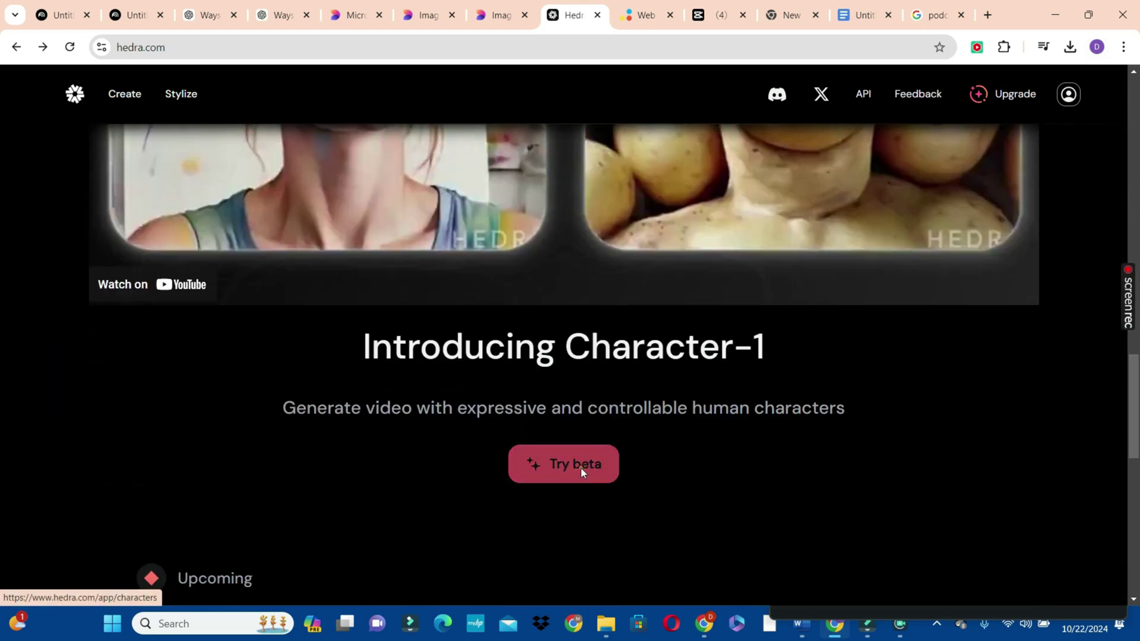
click(581, 468)
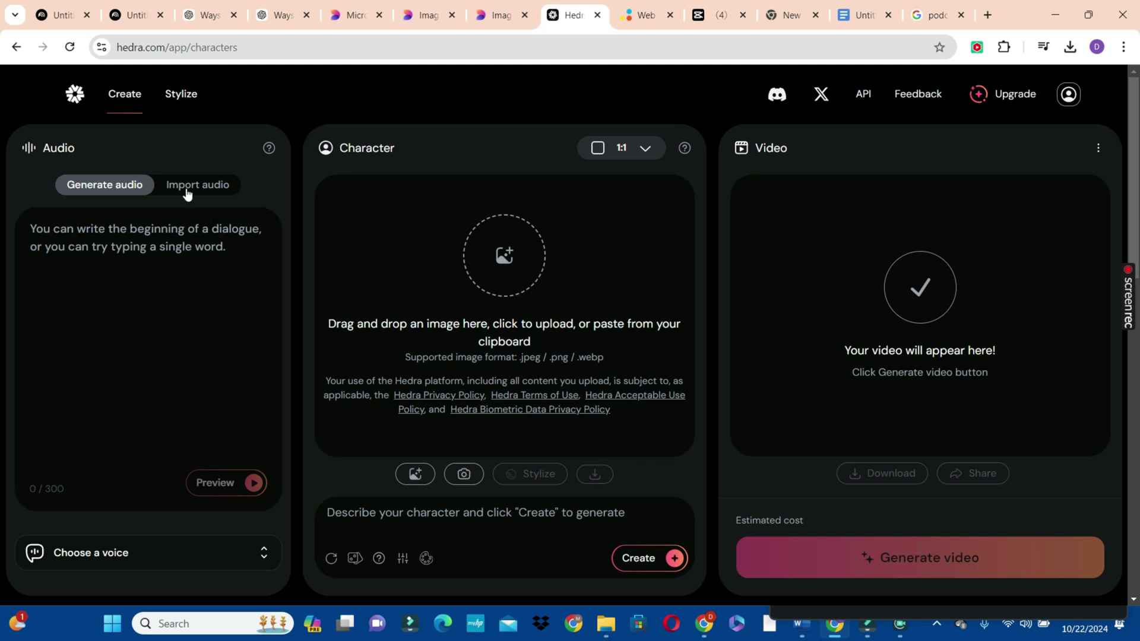
- Import the host 1 MP3 from the Filmora Output folder as the character's audio
click(187, 194)
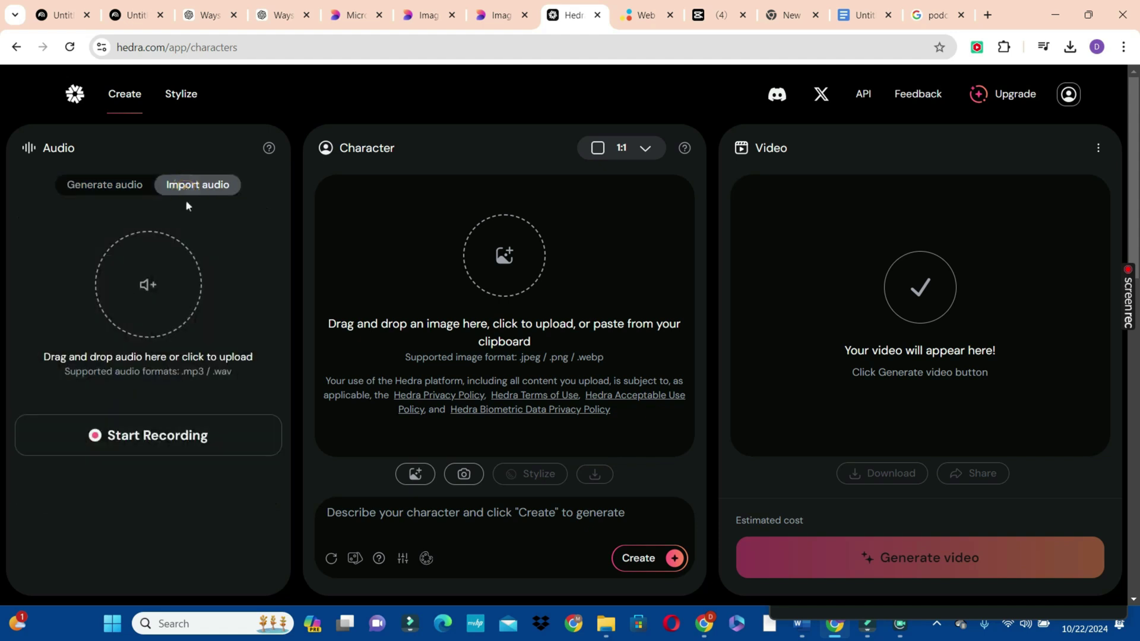
click(149, 288)
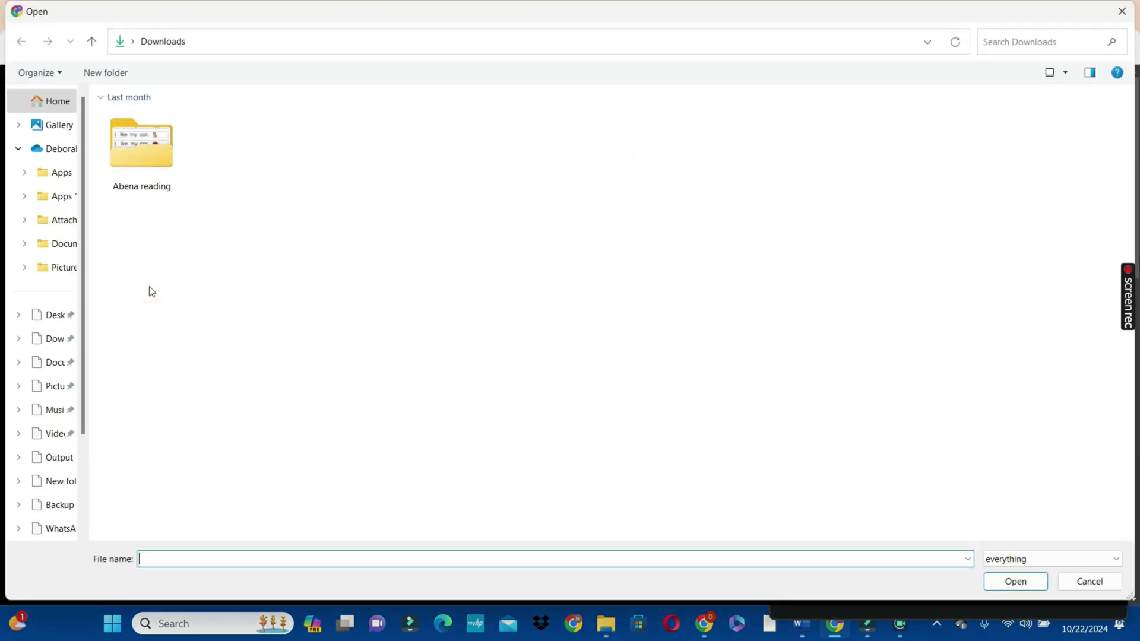
click(60, 460)
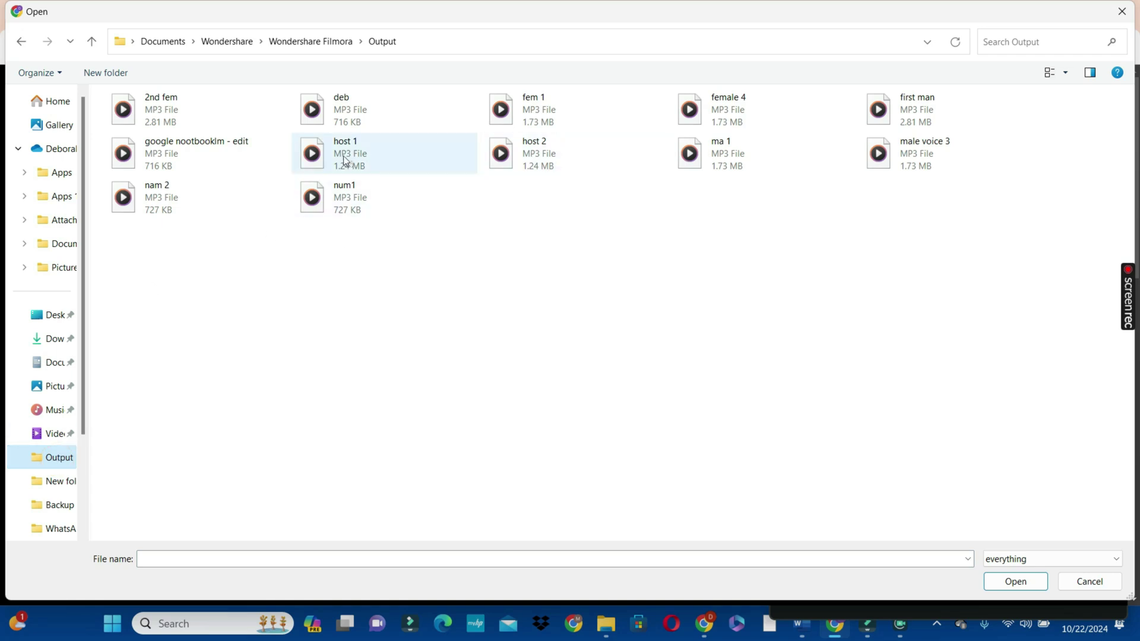
double_click(321, 156)
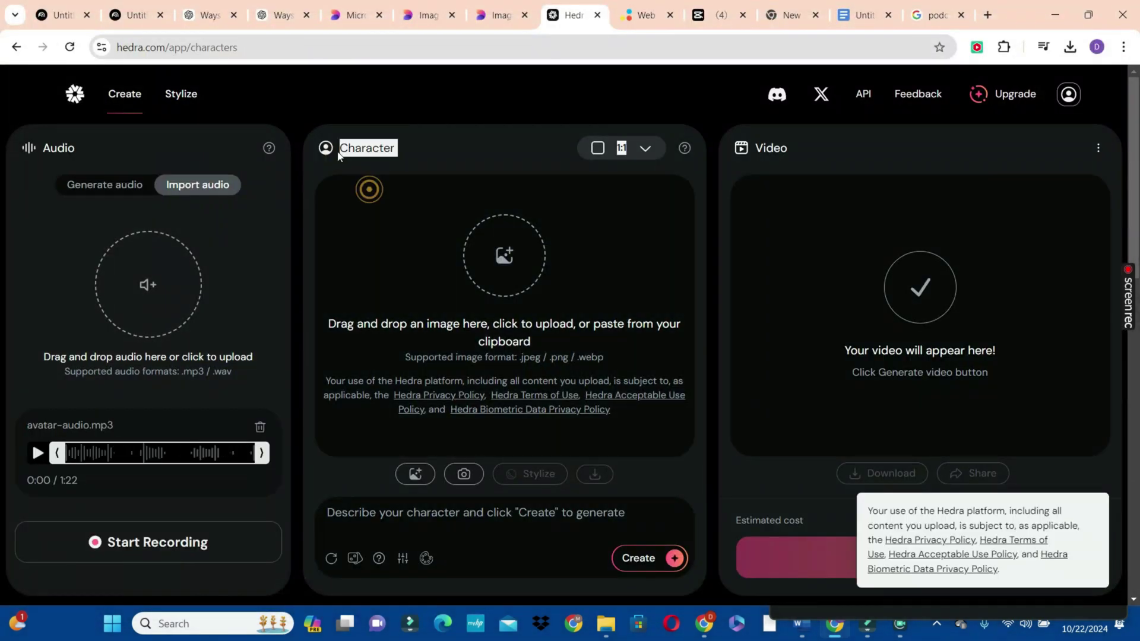
- Upload the downloaded image of the bearded man with headphones from Downloads as the character
drag(369, 186, 453, 394)
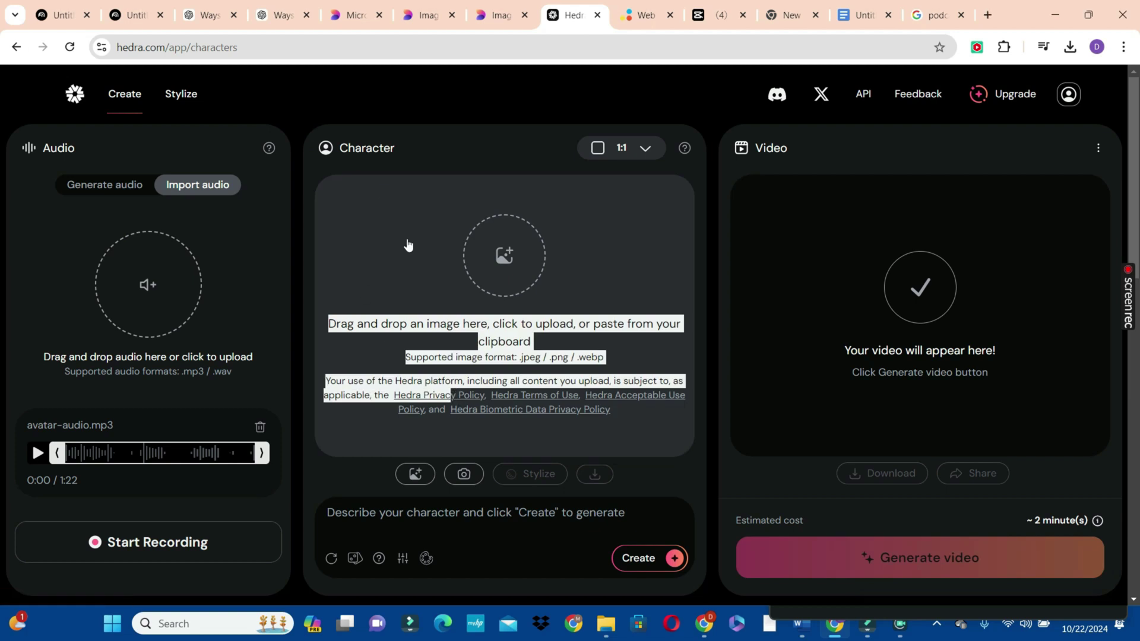
click(408, 475)
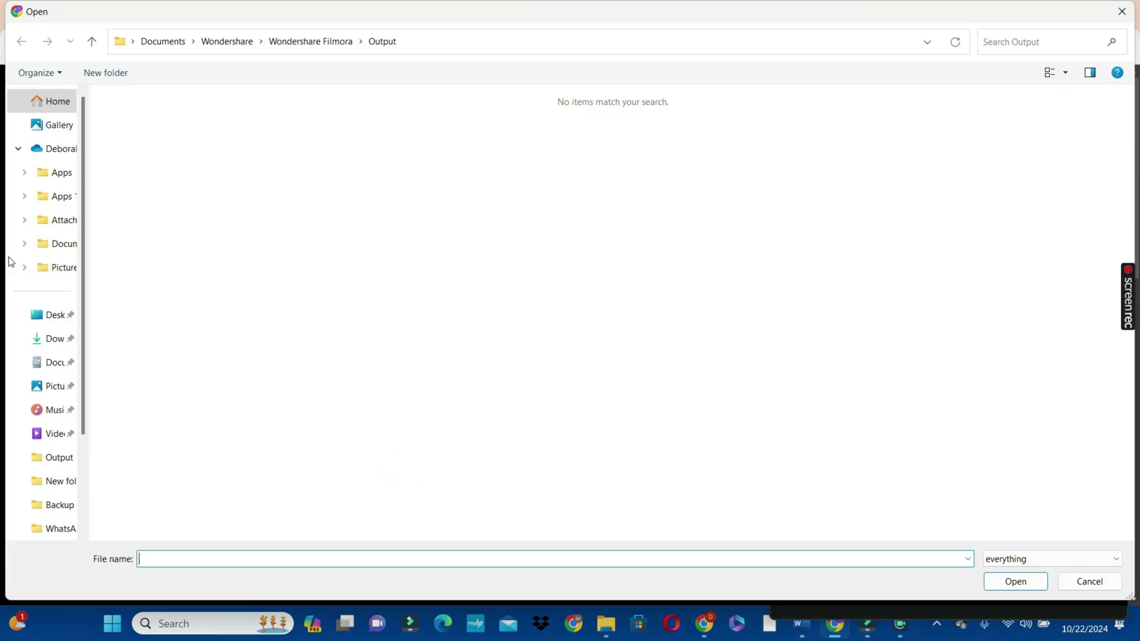
click(36, 338)
click(148, 136)
double_click(148, 137)
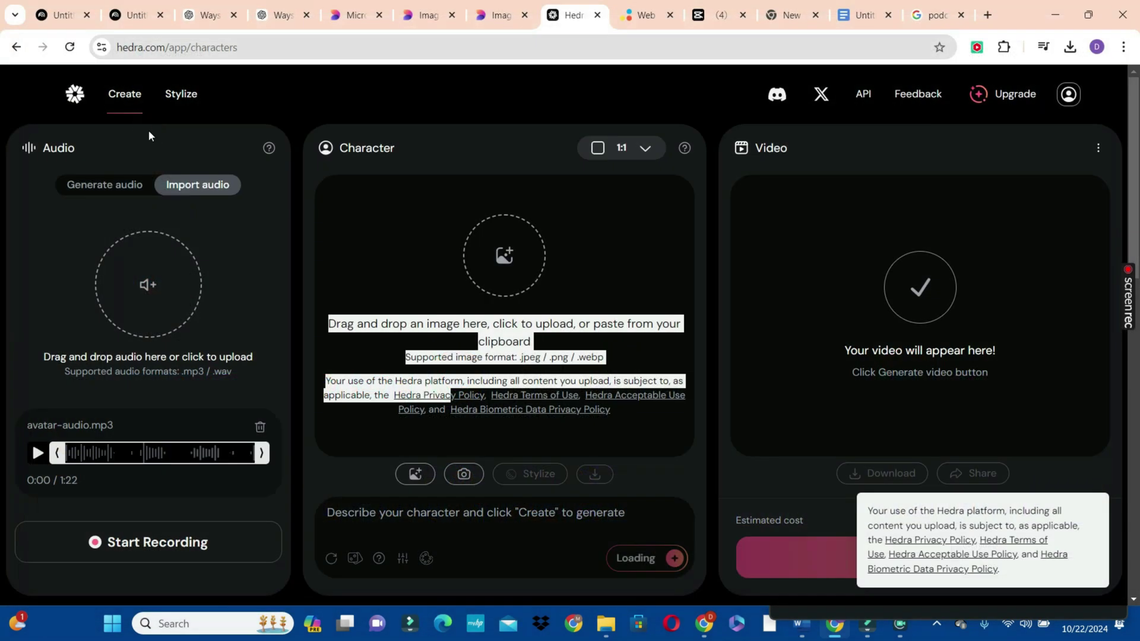
- Set the character's aspect ratio to 1:1 and generate the male host's video
click(644, 148)
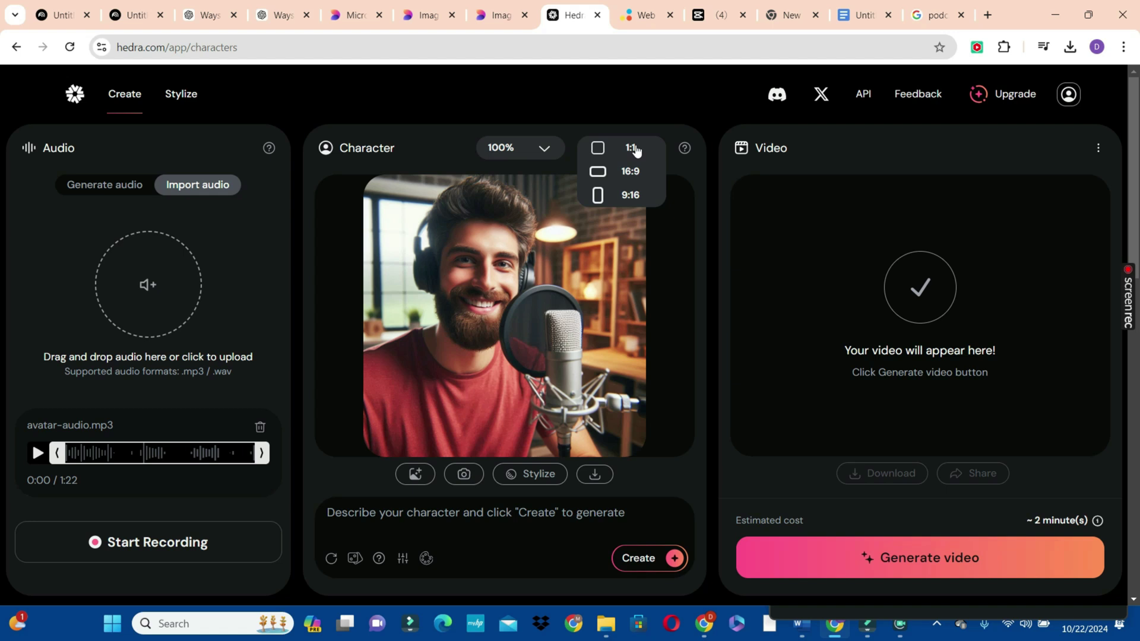
click(633, 149)
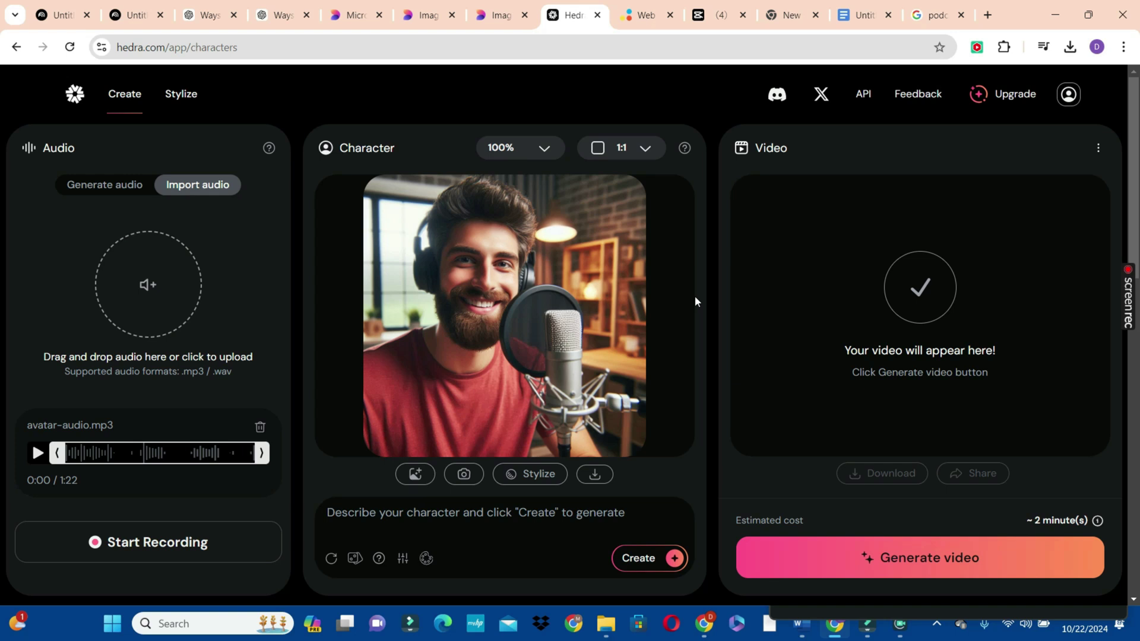
scroll(695, 296, down, 1)
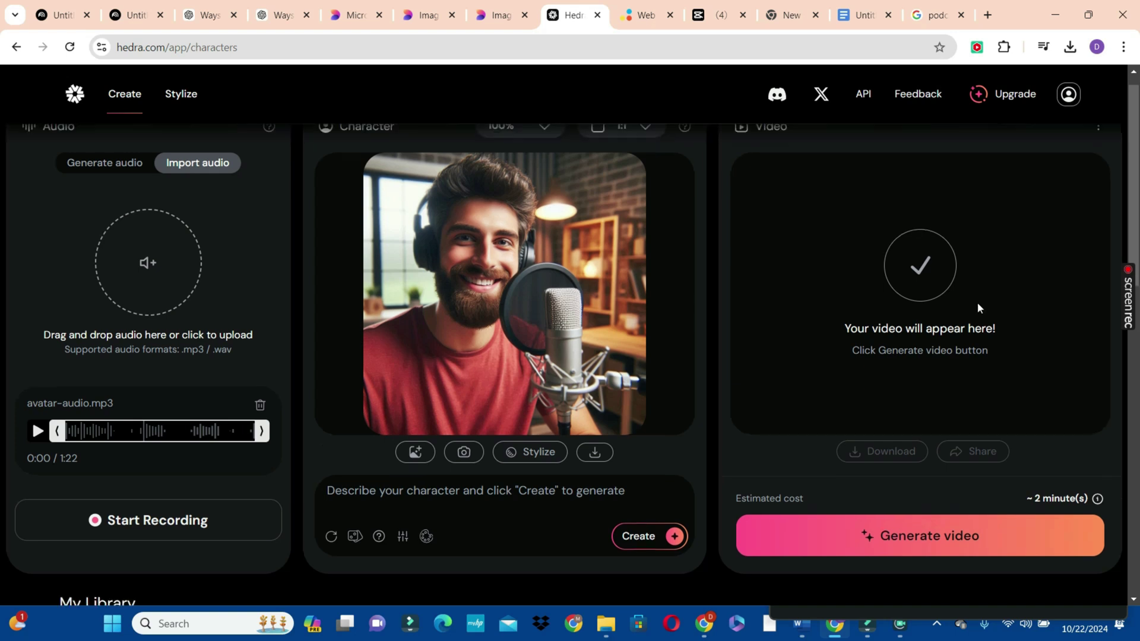
click(860, 544)
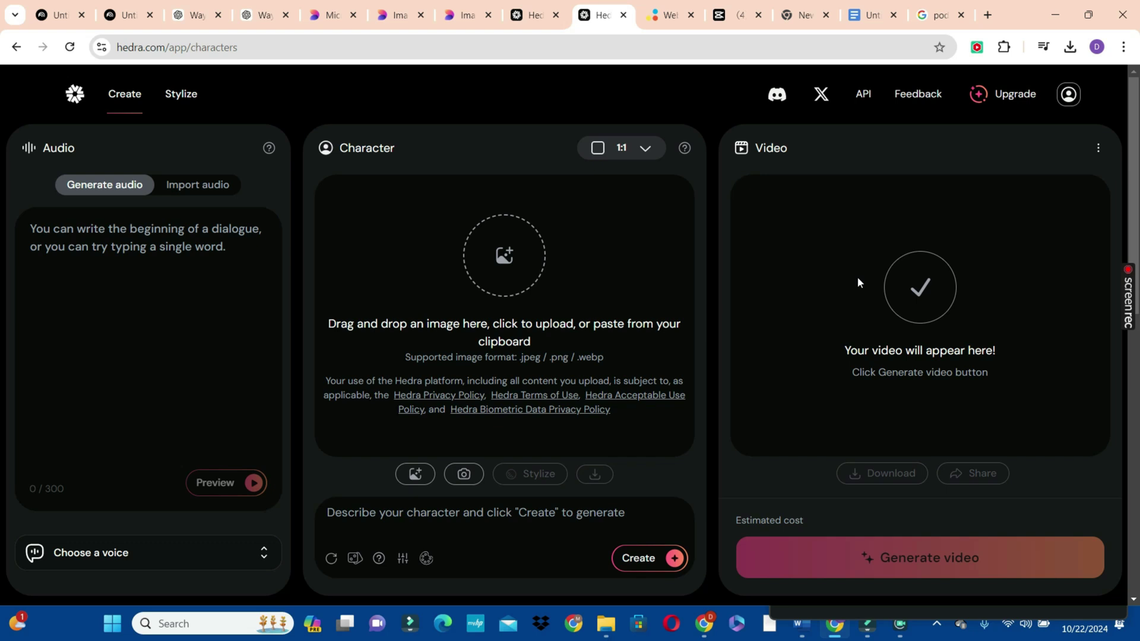
- Import the host 2 MP3 from the Filmora Output folder as the second character's audio
click(208, 185)
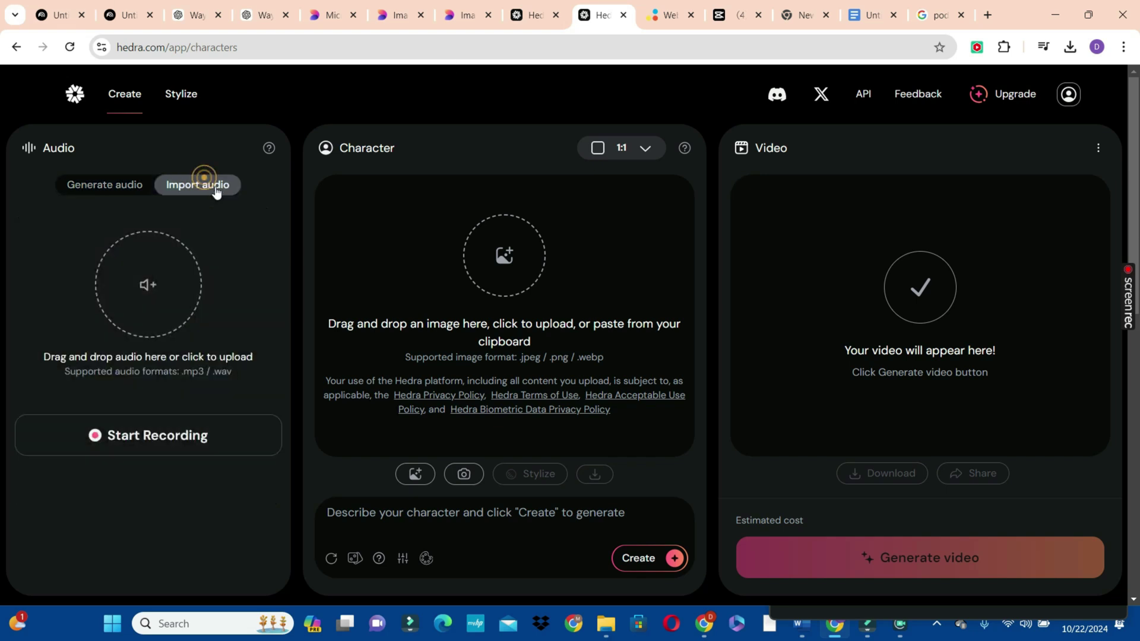
click(147, 291)
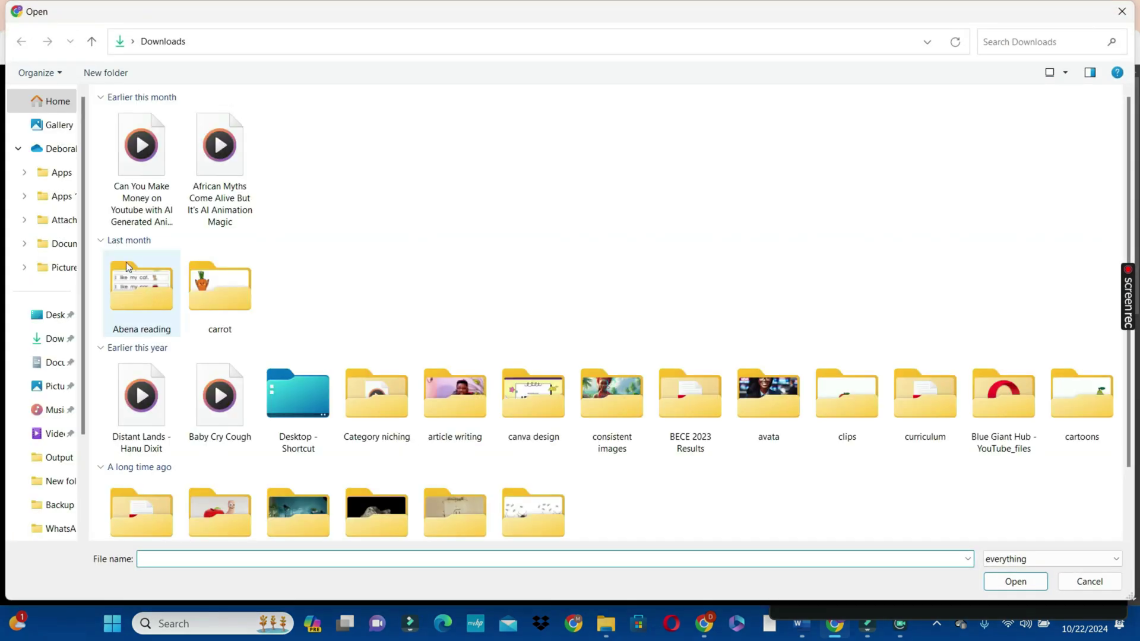
click(53, 457)
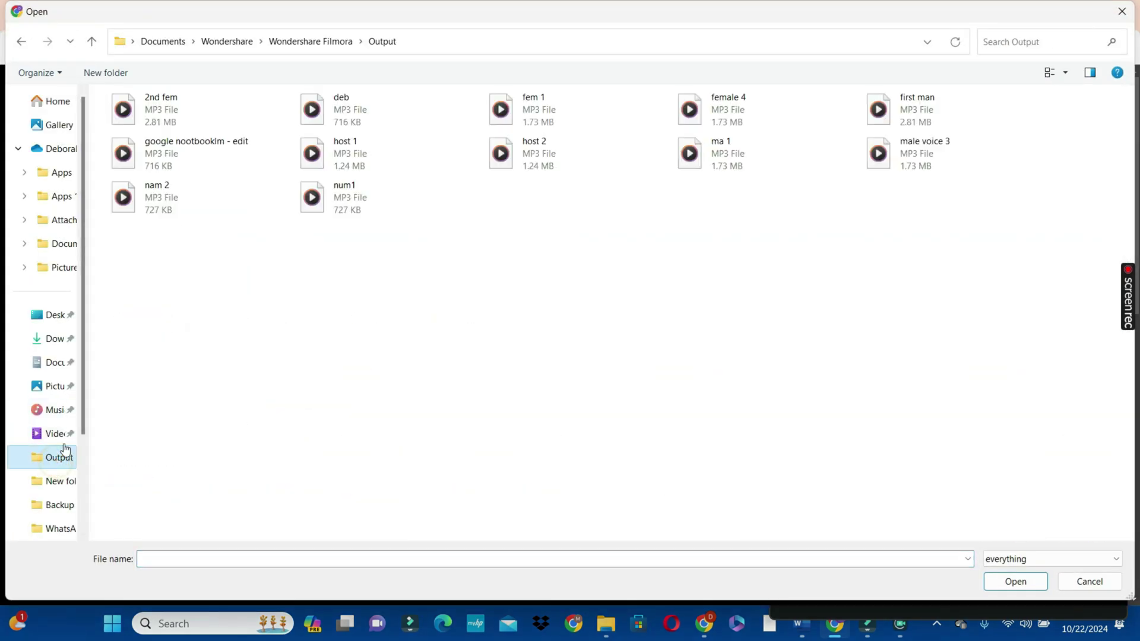
click(541, 153)
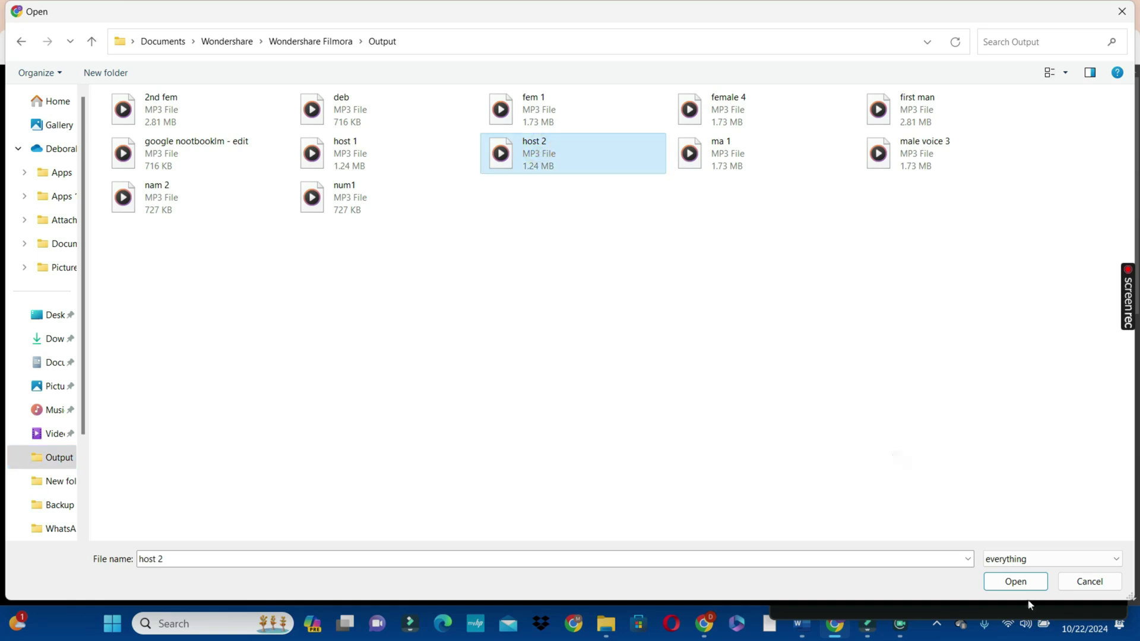
click(1016, 584)
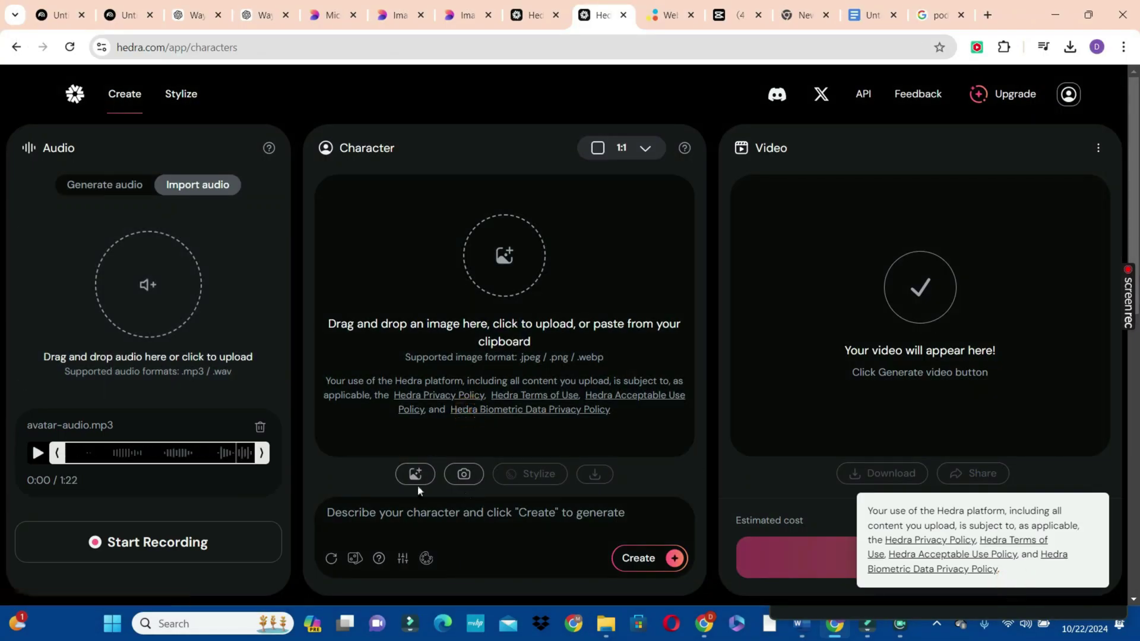
- Upload the downloaded image of the long-haired woman as the character and generate her video
click(415, 475)
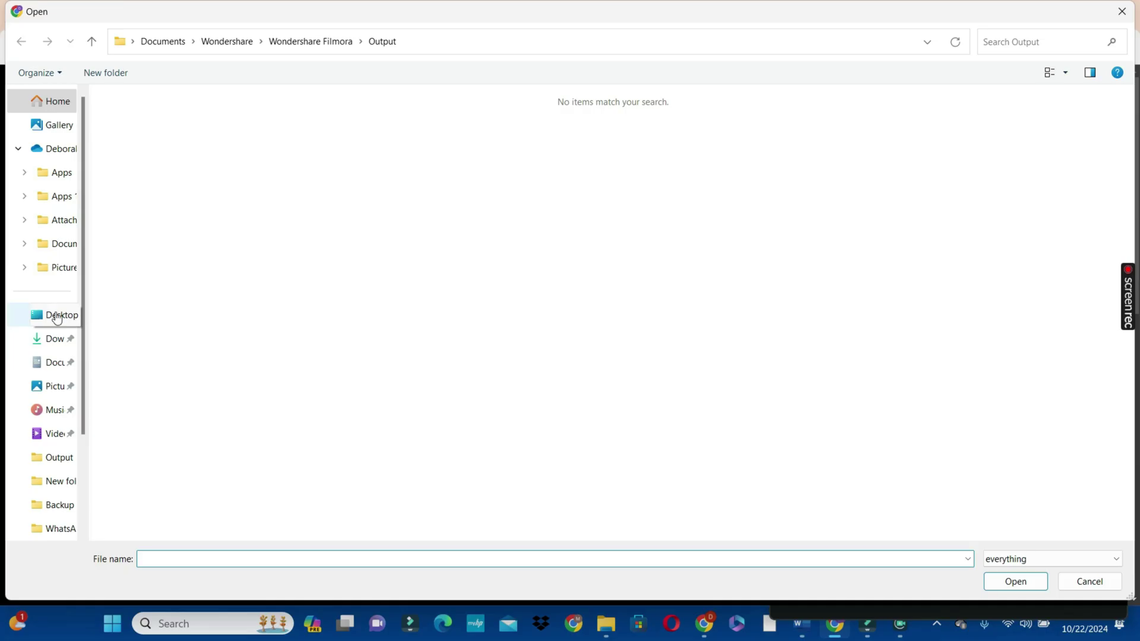
click(46, 347)
double_click(226, 149)
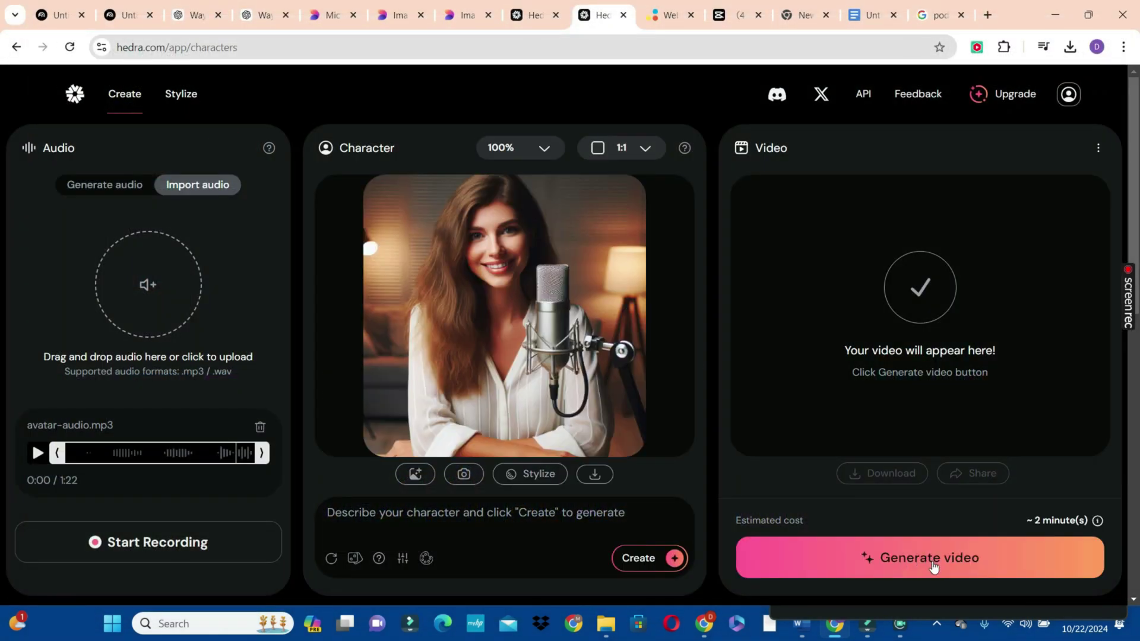
click(934, 567)
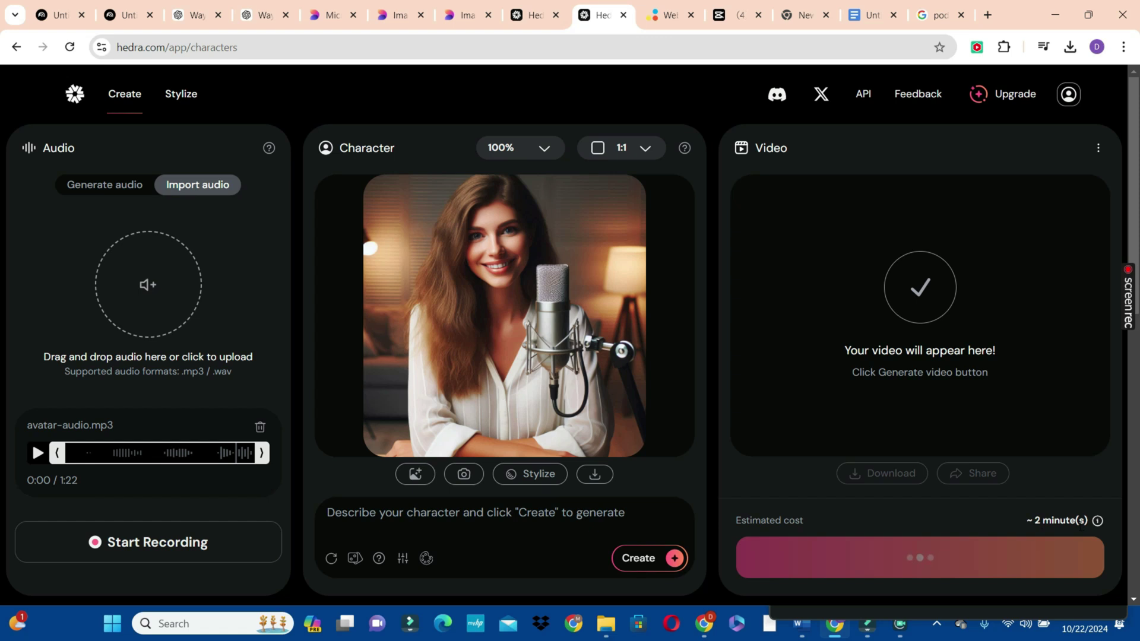
- Return to the male host's Hedra page and download his generated video from My Library
key(ctrl+shift+Tab)
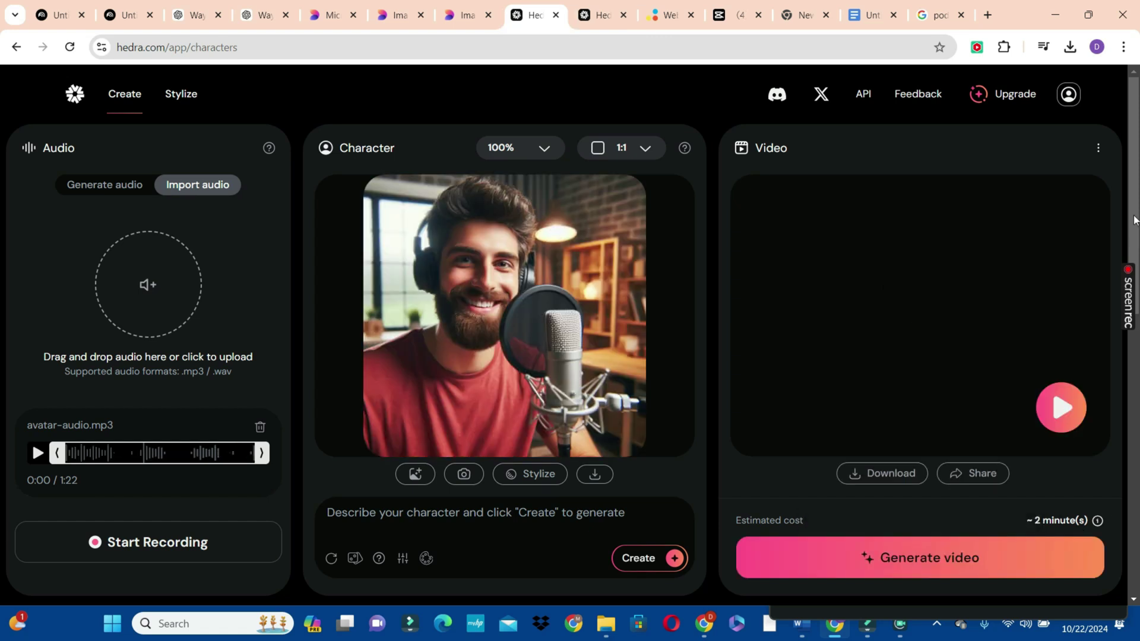
scroll(451, 392, down, 6)
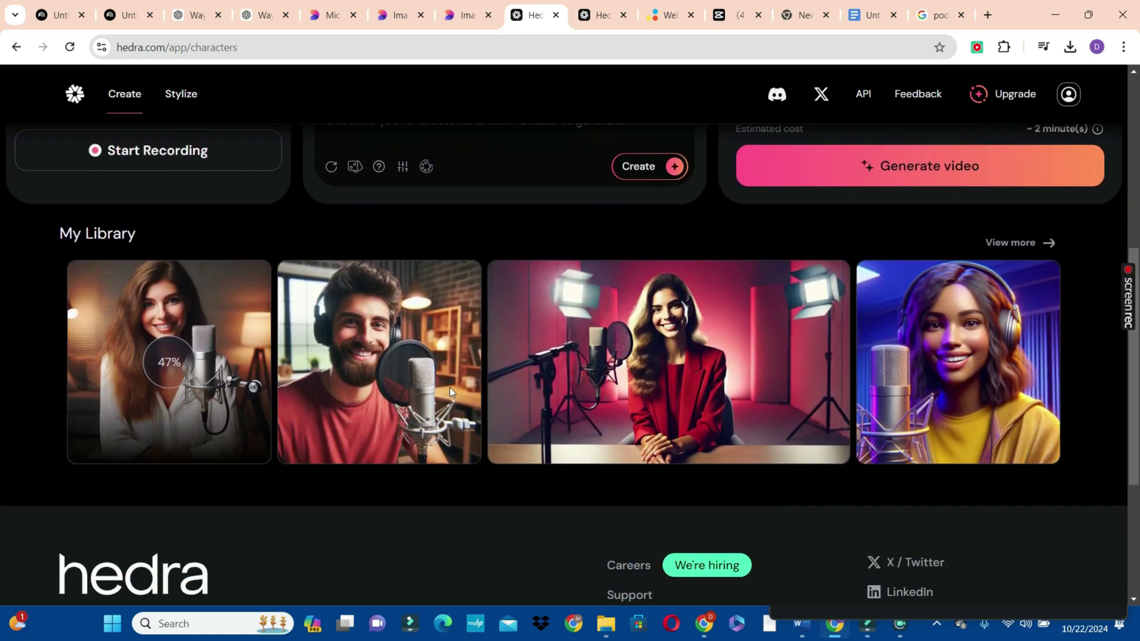
mouse_move(450, 392)
scroll(471, 347, down, 1)
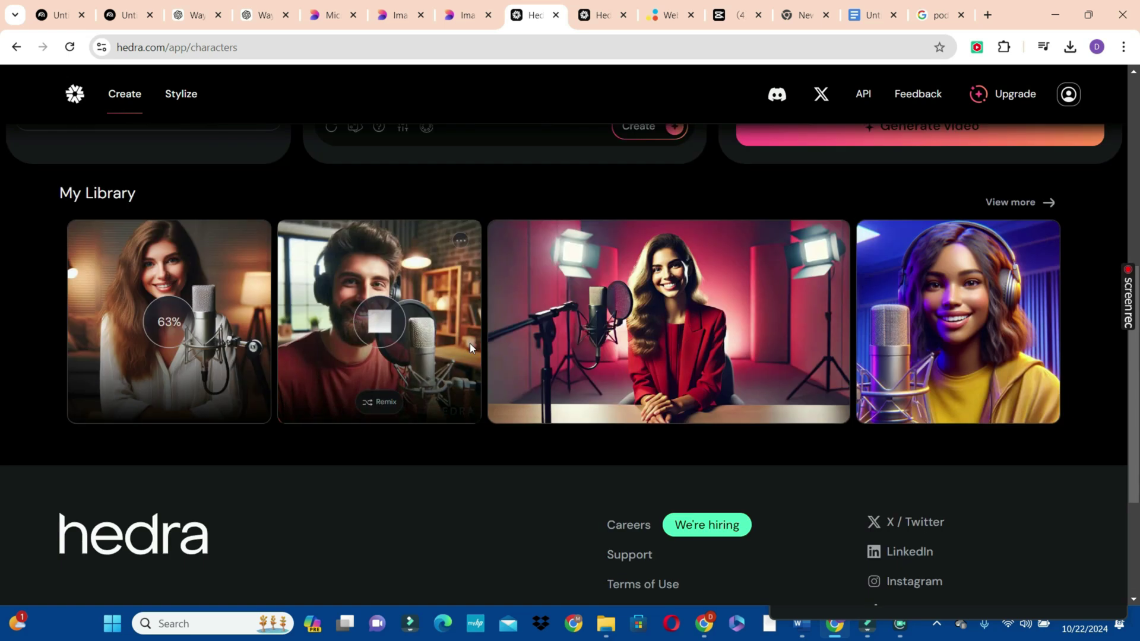
click(461, 240)
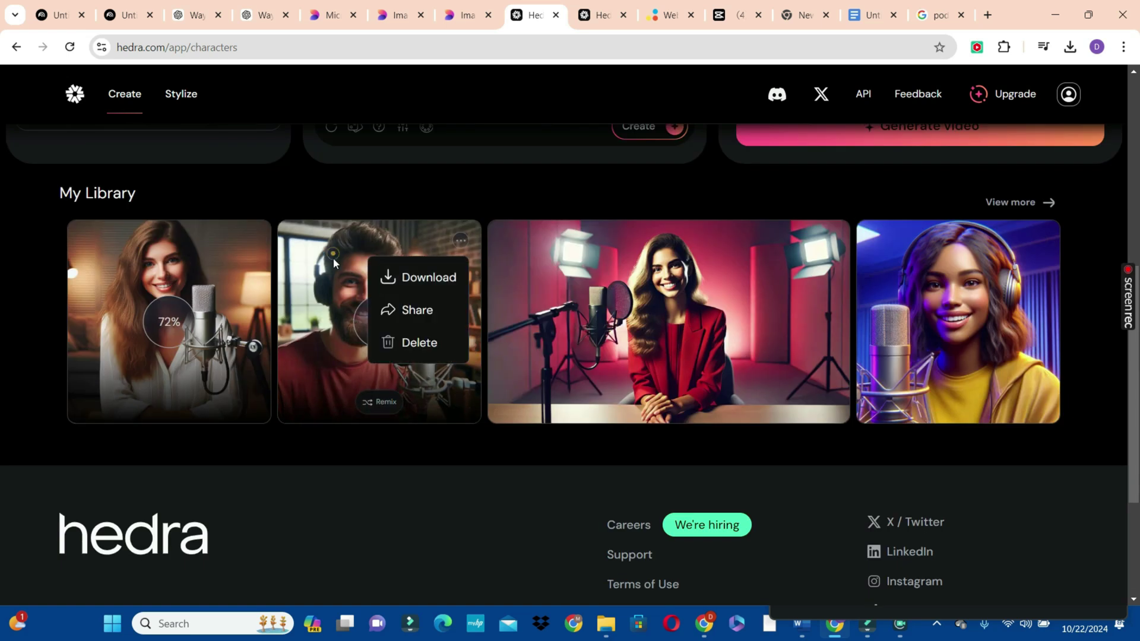
click(462, 242)
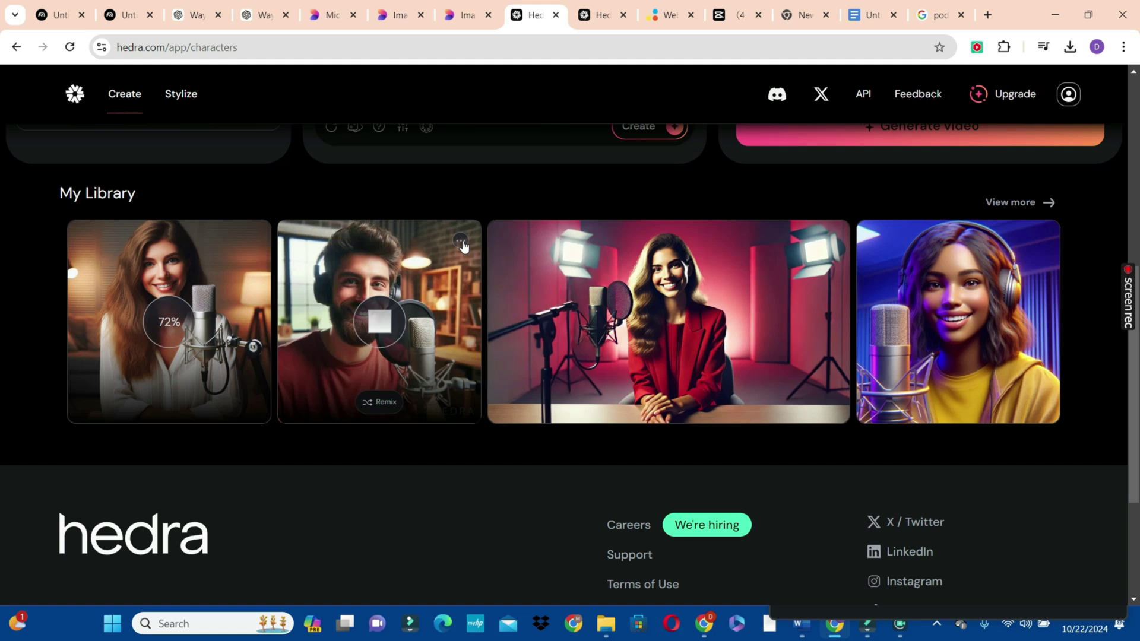
click(461, 241)
click(418, 279)
click(418, 279)
- Download the long-haired woman's generated video from My Library
scroll(252, 351, up, 2)
click(251, 347)
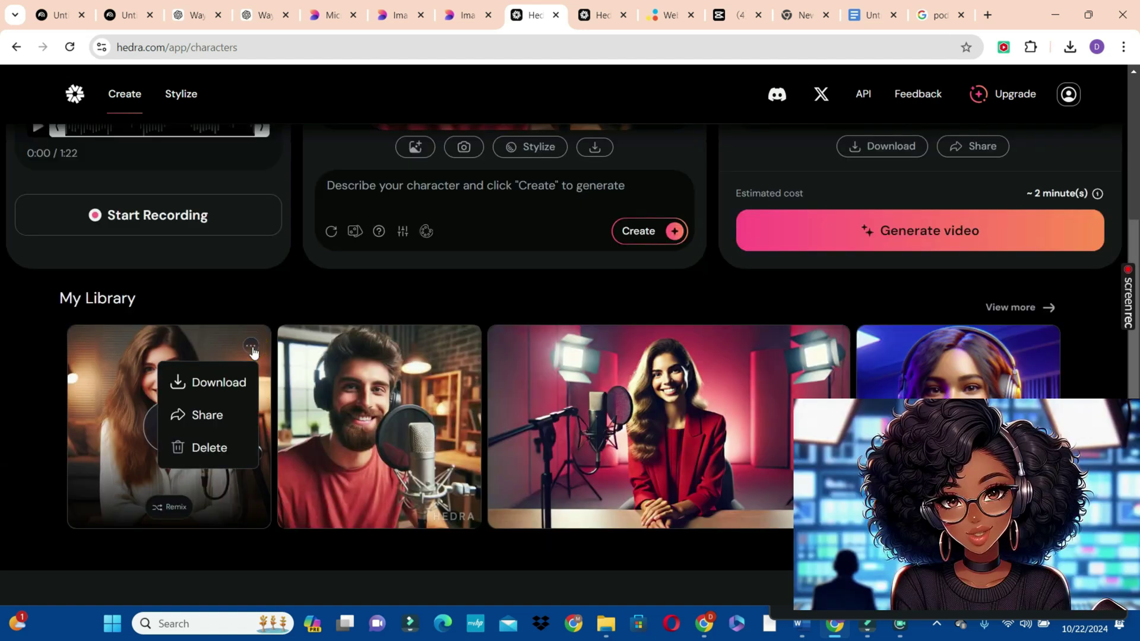
click(171, 430)
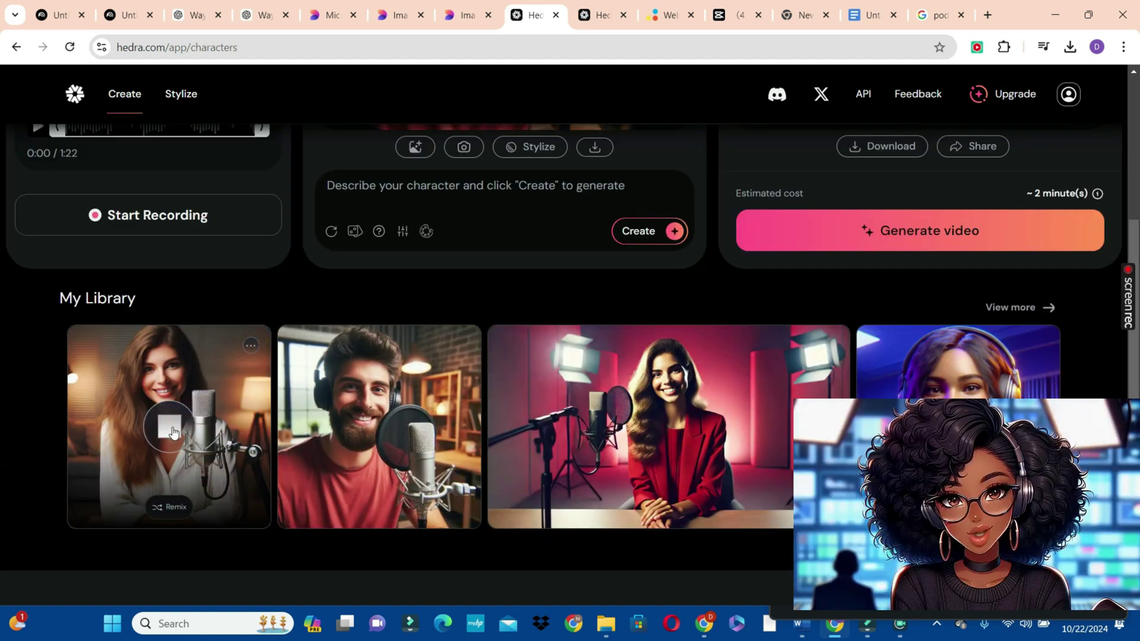
click(251, 346)
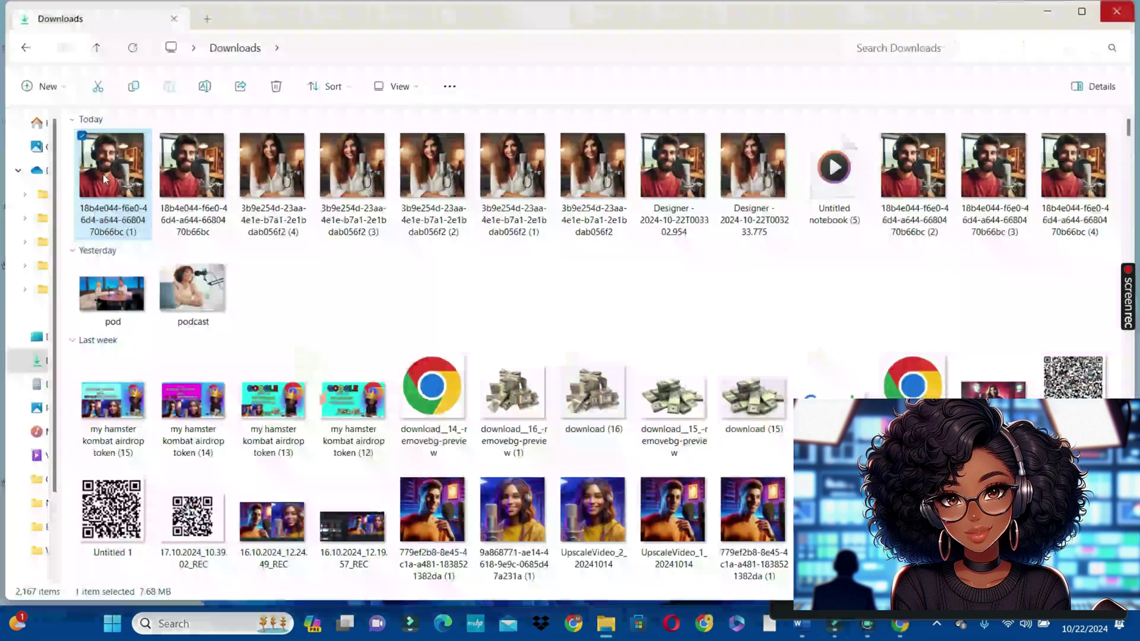
- Play the downloaded male host video from the Downloads folder to check for a watermark, and pause it
double_click(102, 173)
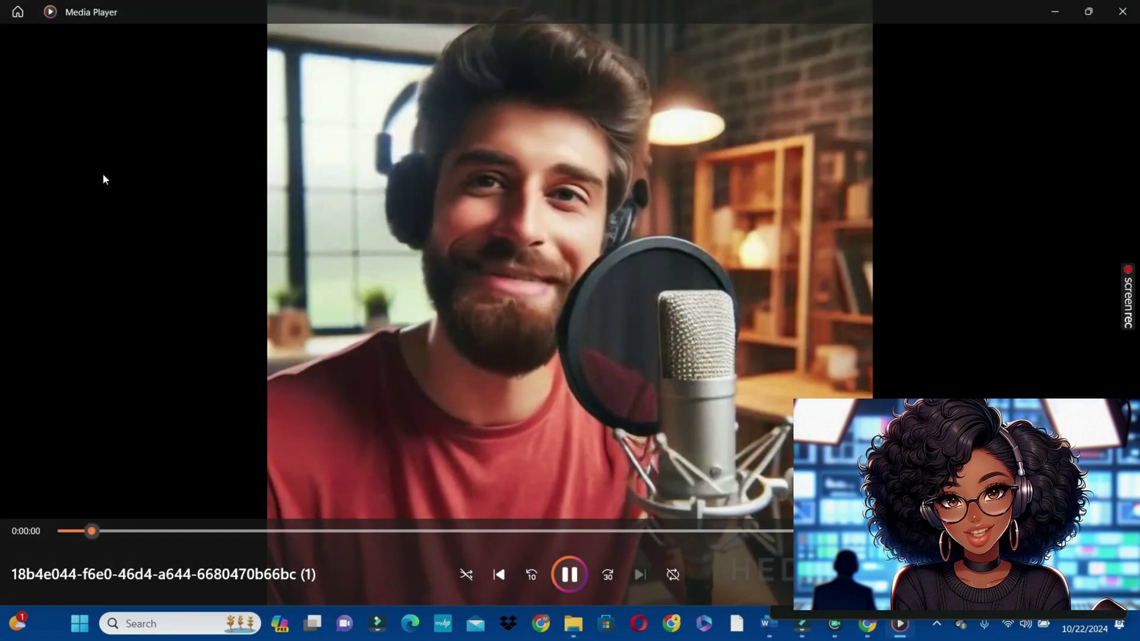
key(space)
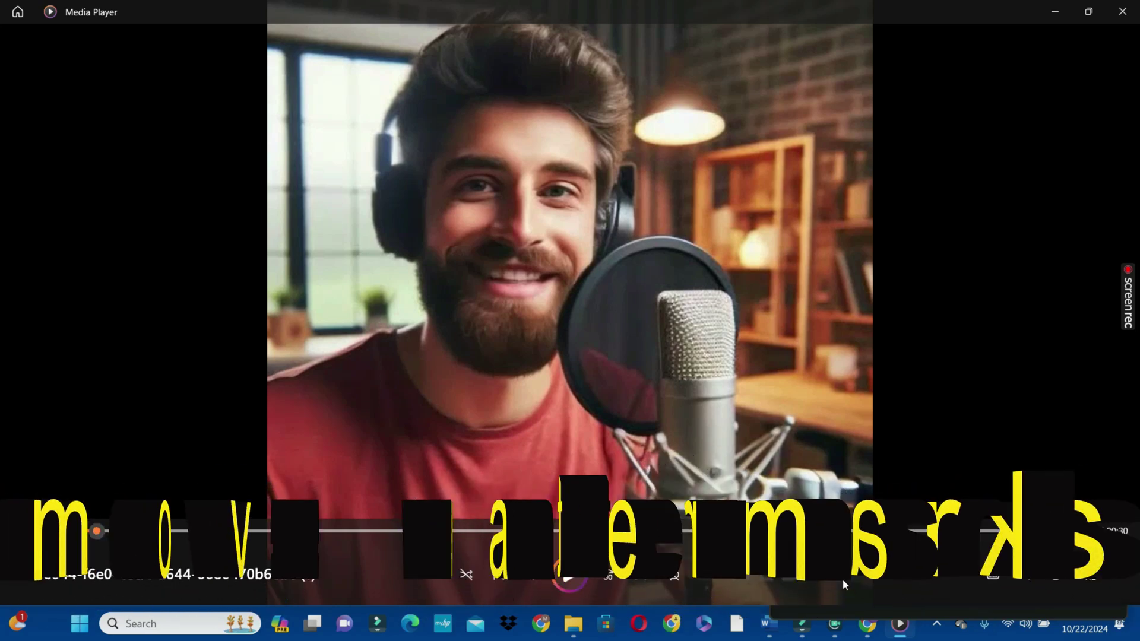
- Switch to the browser, open the 123apps website from the search results and open its Remove Logo from Video tool
click(868, 623)
click(447, 6)
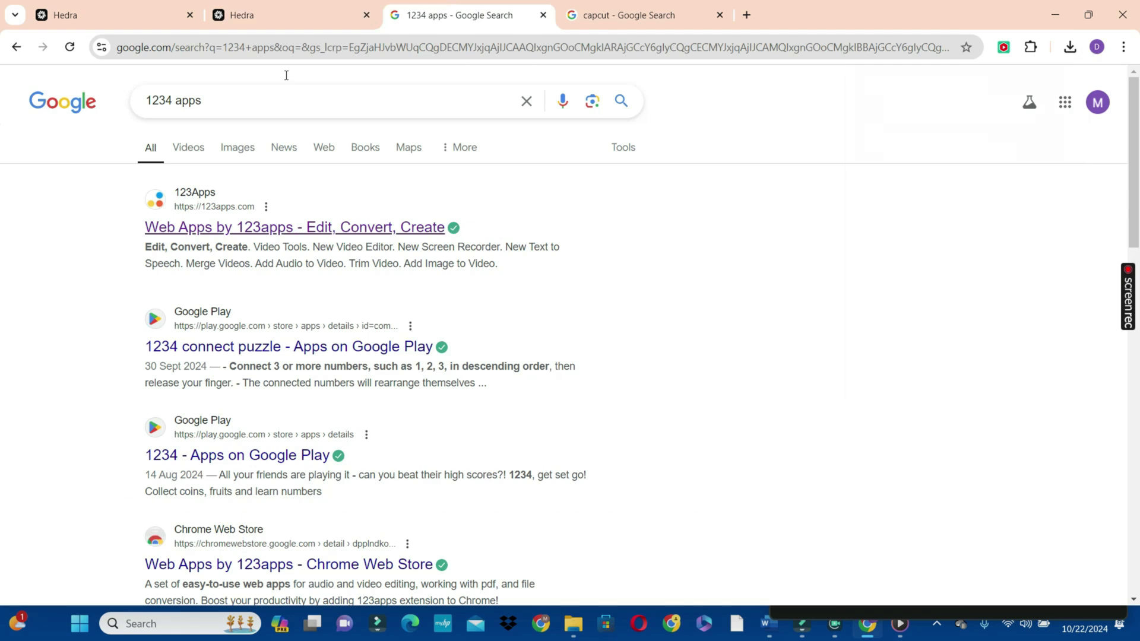
click(252, 229)
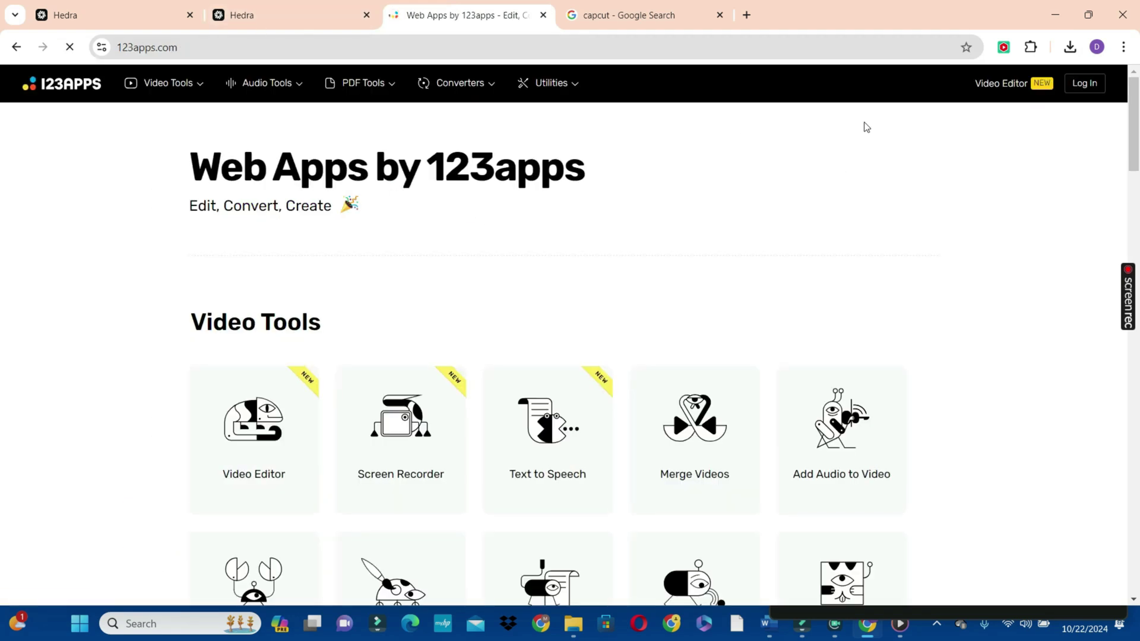
drag(1134, 127, 1134, 181)
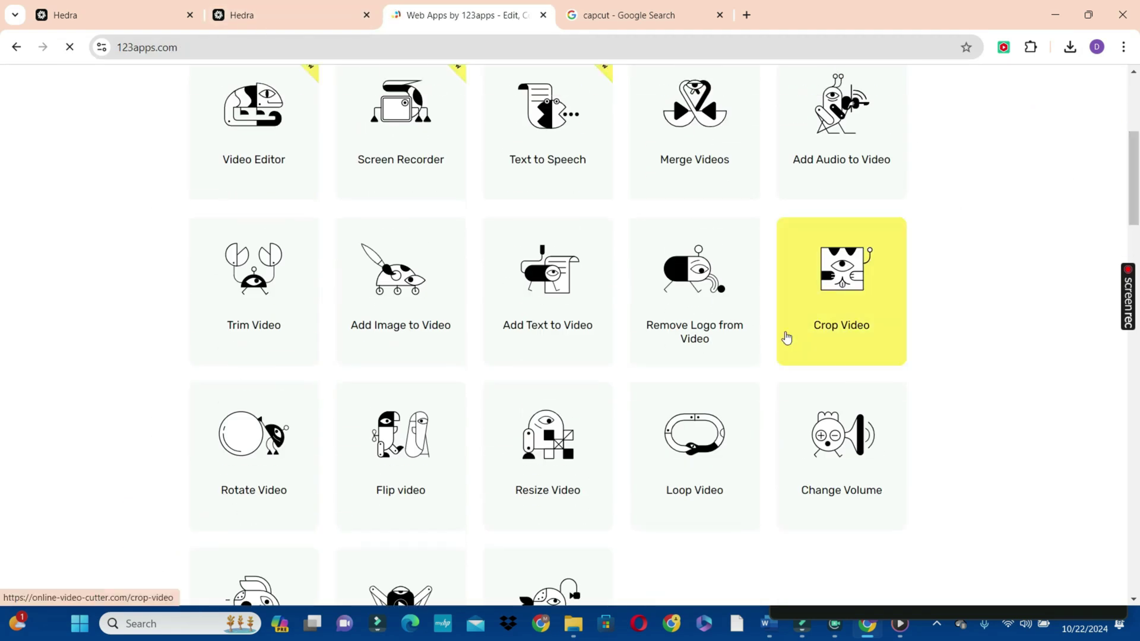
click(695, 315)
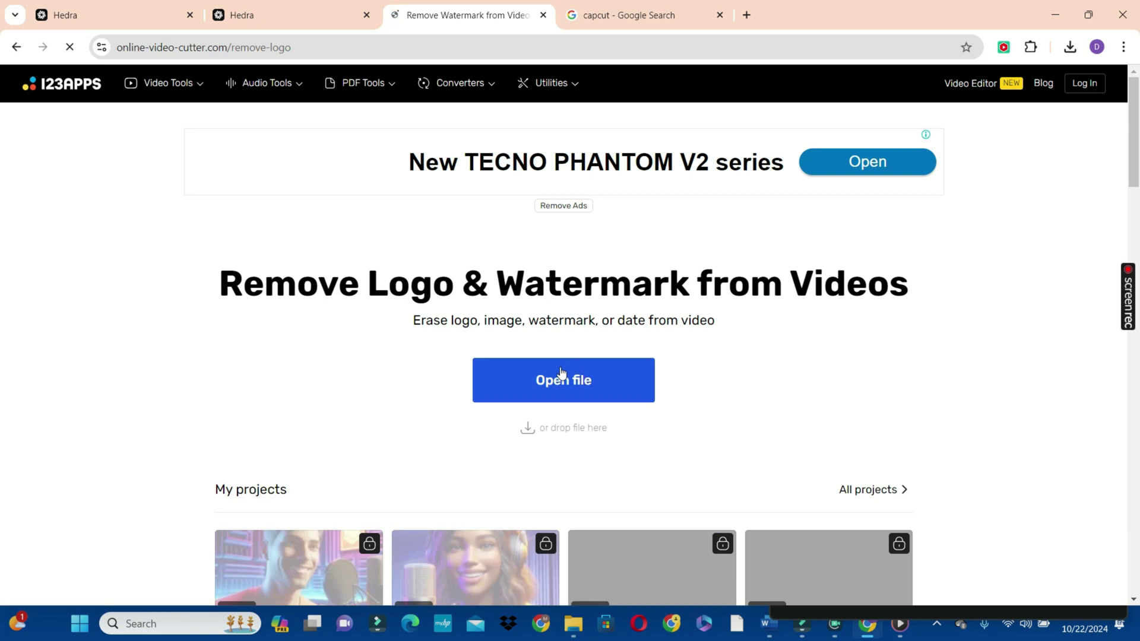
- Load the downloaded male host video and remove the HEDRA watermark from the lower-right corner of its frame
click(558, 376)
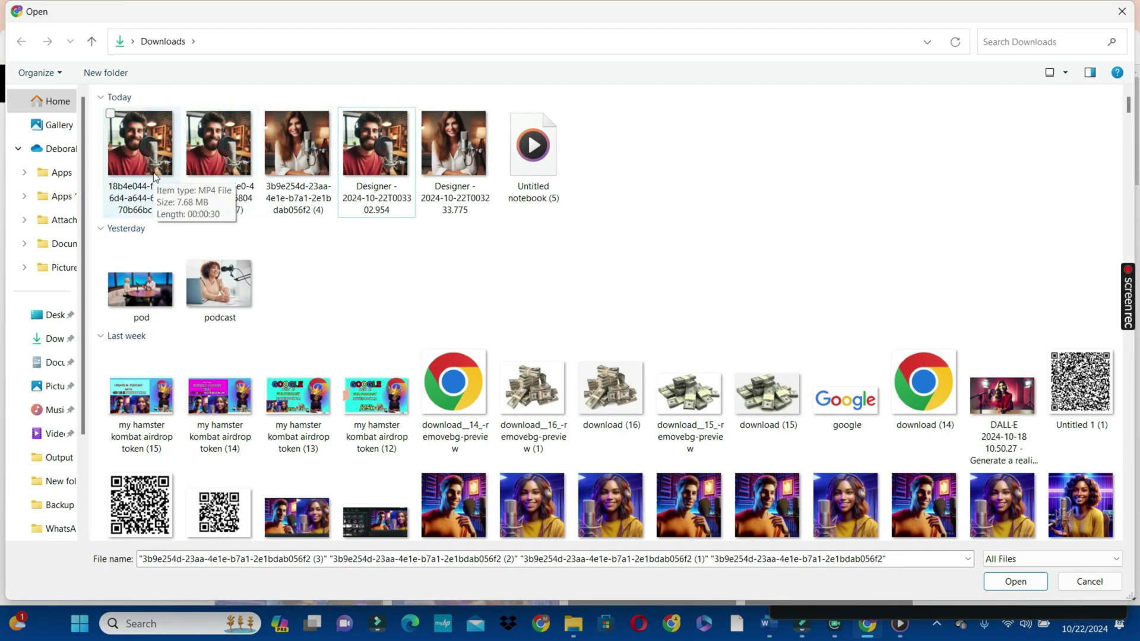
double_click(140, 160)
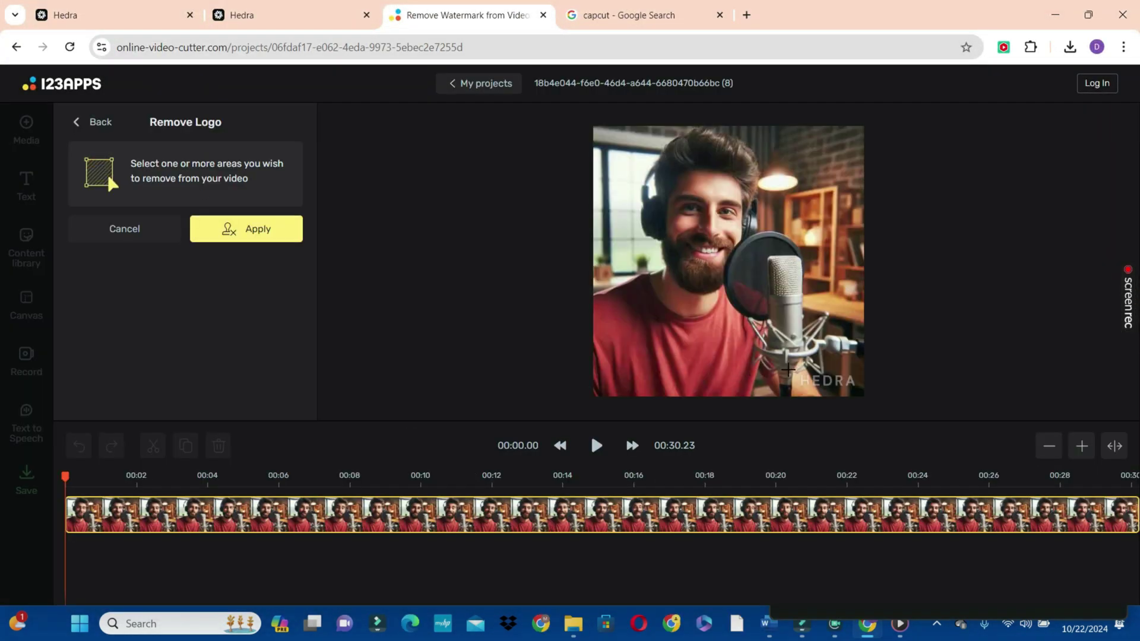
drag(822, 385, 861, 392)
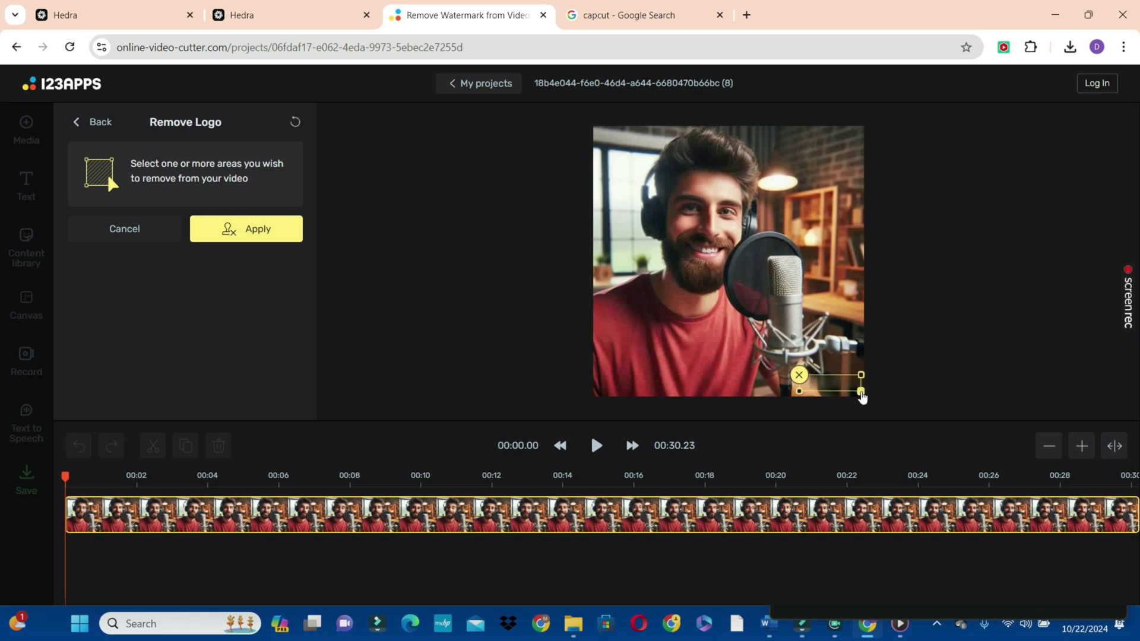
click(264, 236)
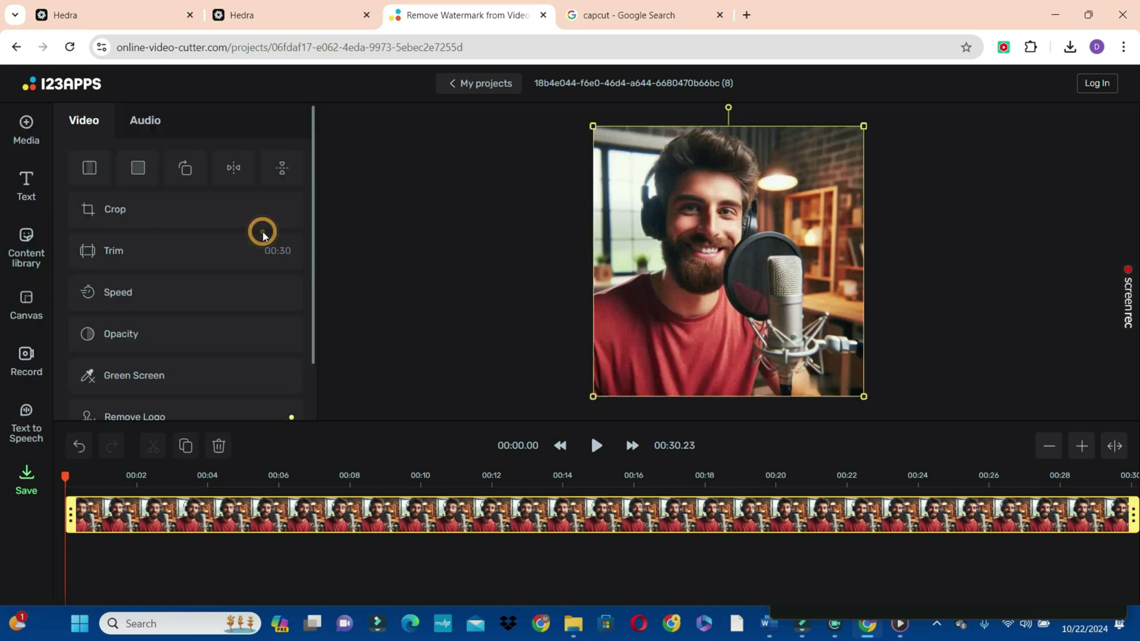
- Export the cleaned male host video as an MP4 at 720p
click(24, 482)
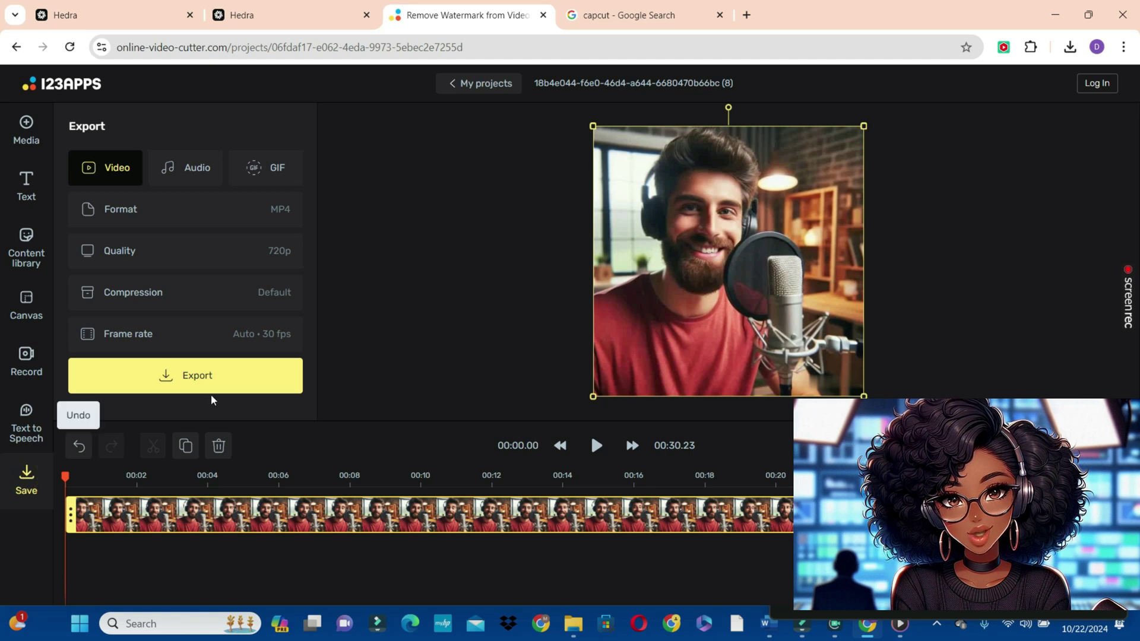
click(192, 378)
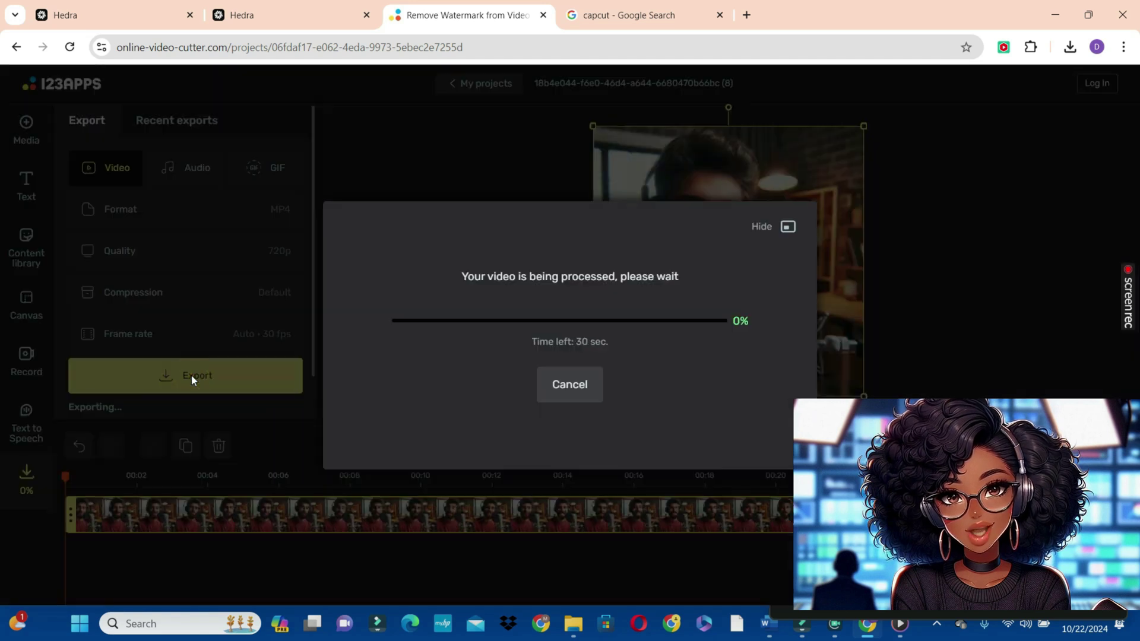
- Save the cleaned male host video, reopen the Remove Logo from Video tool and load the downloaded female host video
click(571, 387)
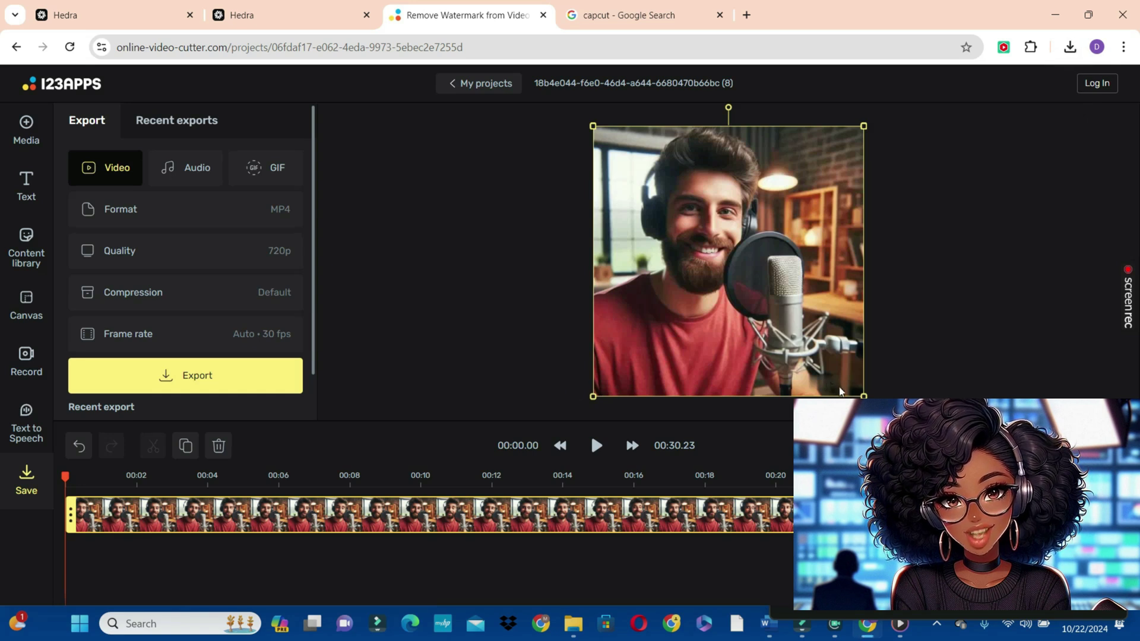
click(57, 95)
click(613, 389)
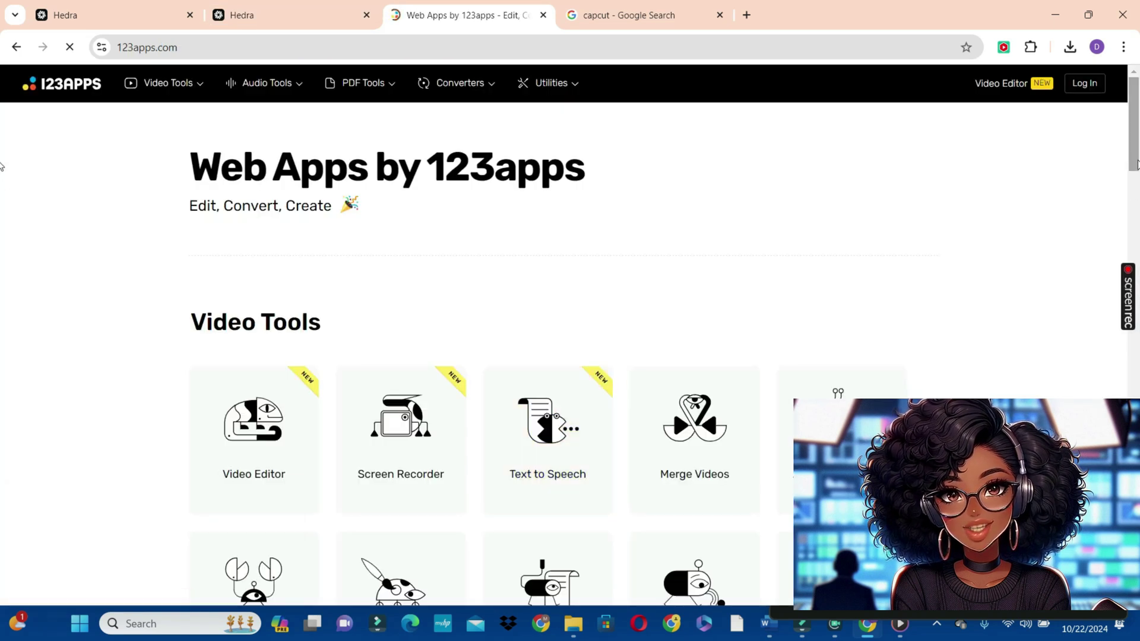
drag(1137, 164, 1122, 234)
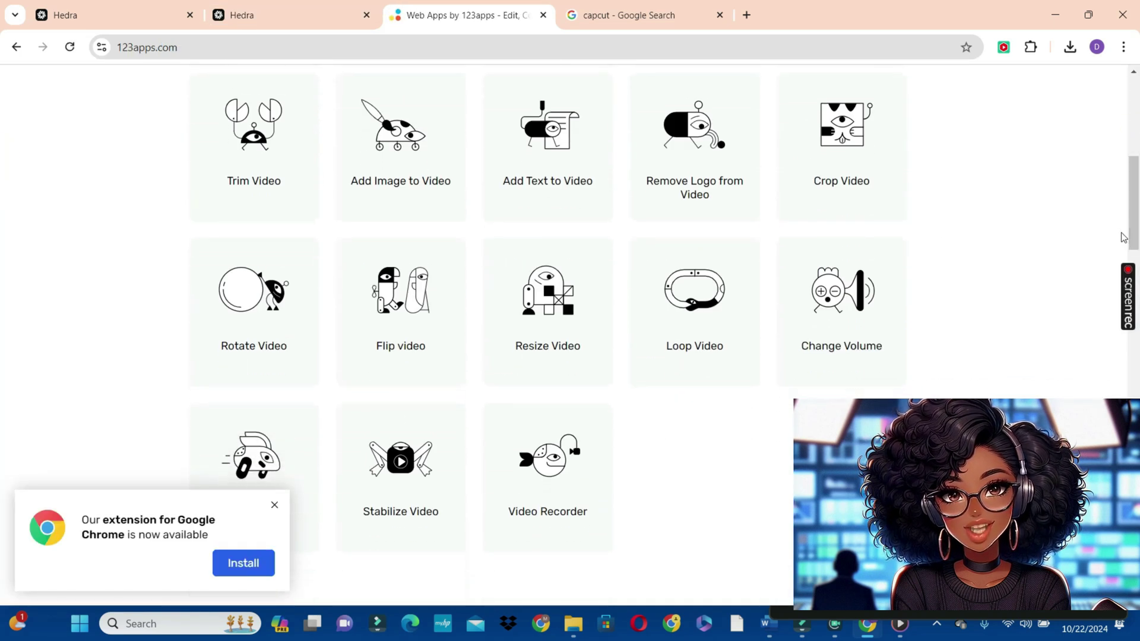
click(678, 171)
click(528, 386)
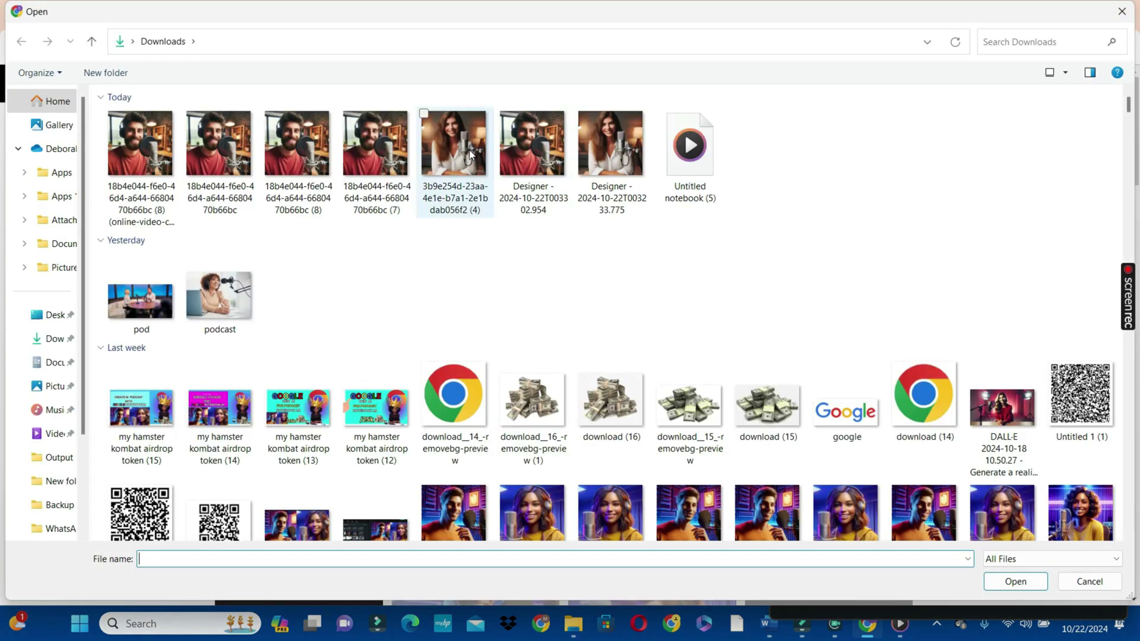
double_click(469, 152)
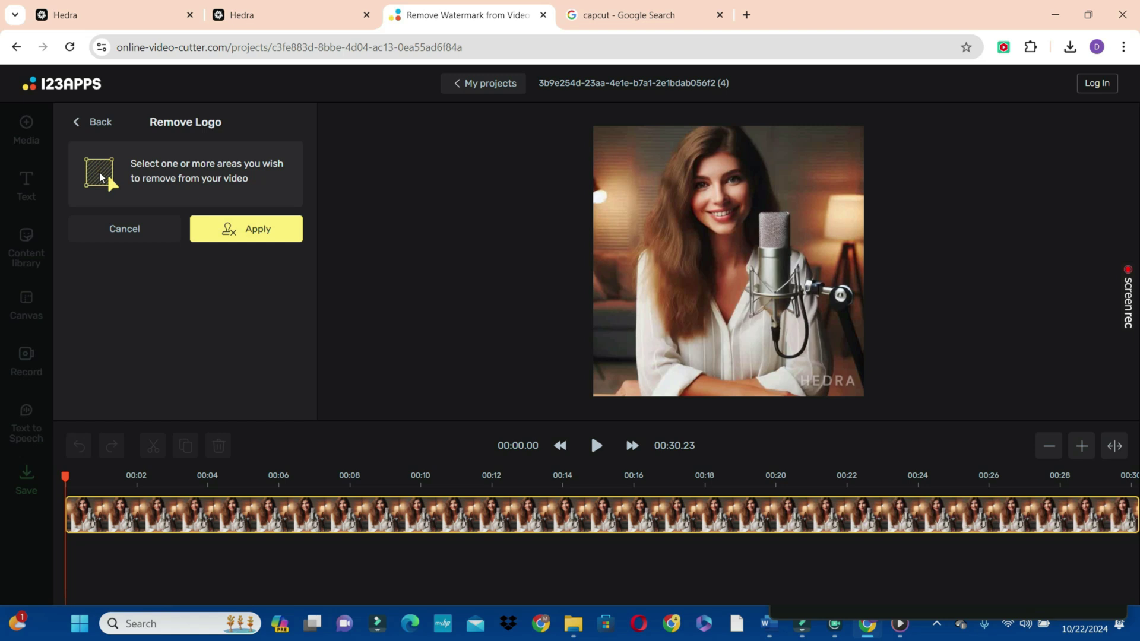
- Remove the HEDRA watermark from the lower-right corner of the female host video and export it as an MP4 at 720p
drag(830, 390, 859, 395)
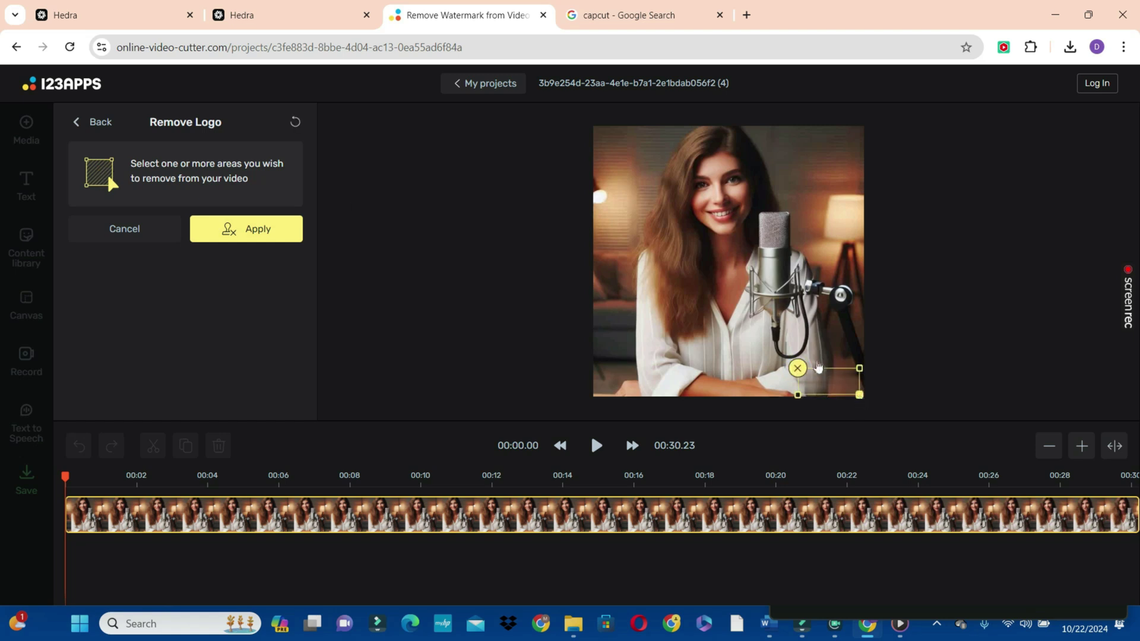
click(260, 230)
click(34, 491)
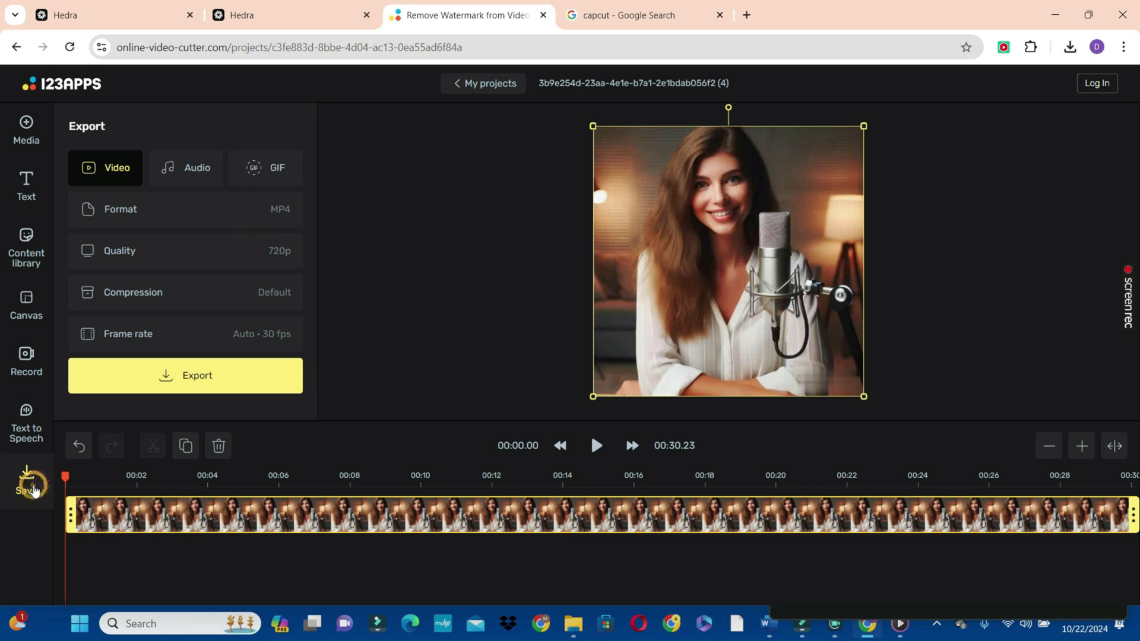
click(171, 376)
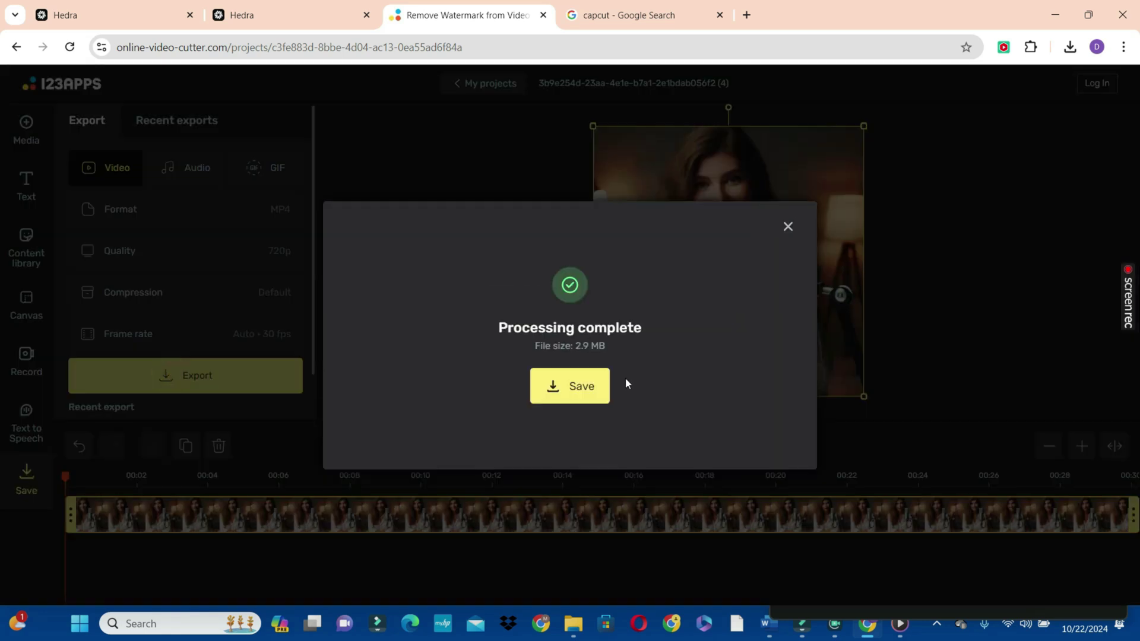
click(576, 392)
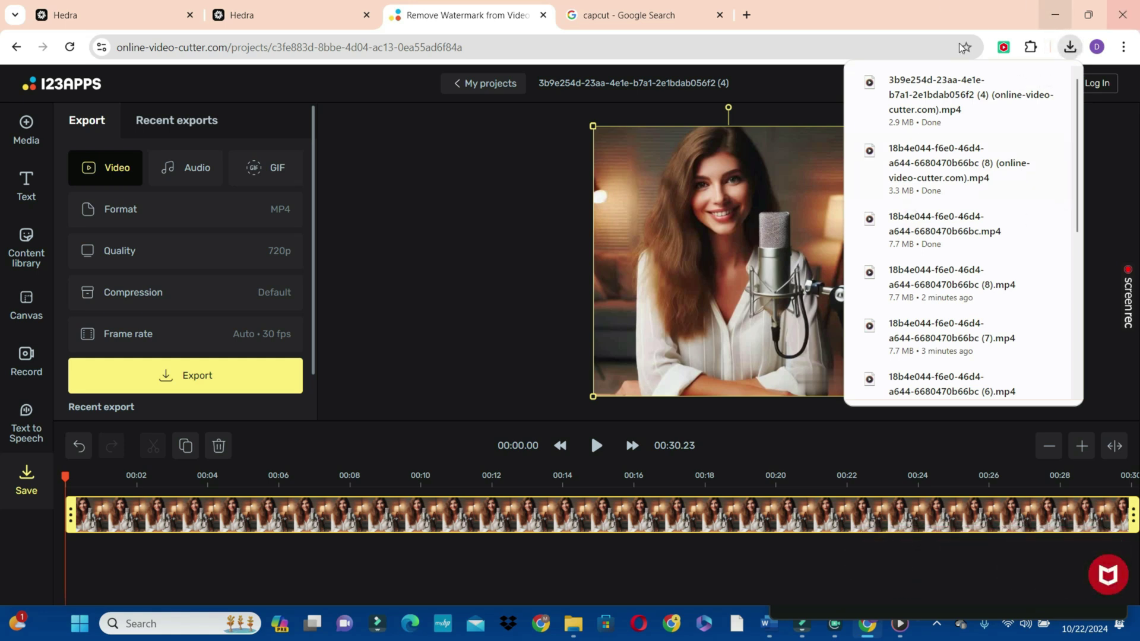
- Play the downloaded female host video to check for the watermark, and close the media player
click(962, 95)
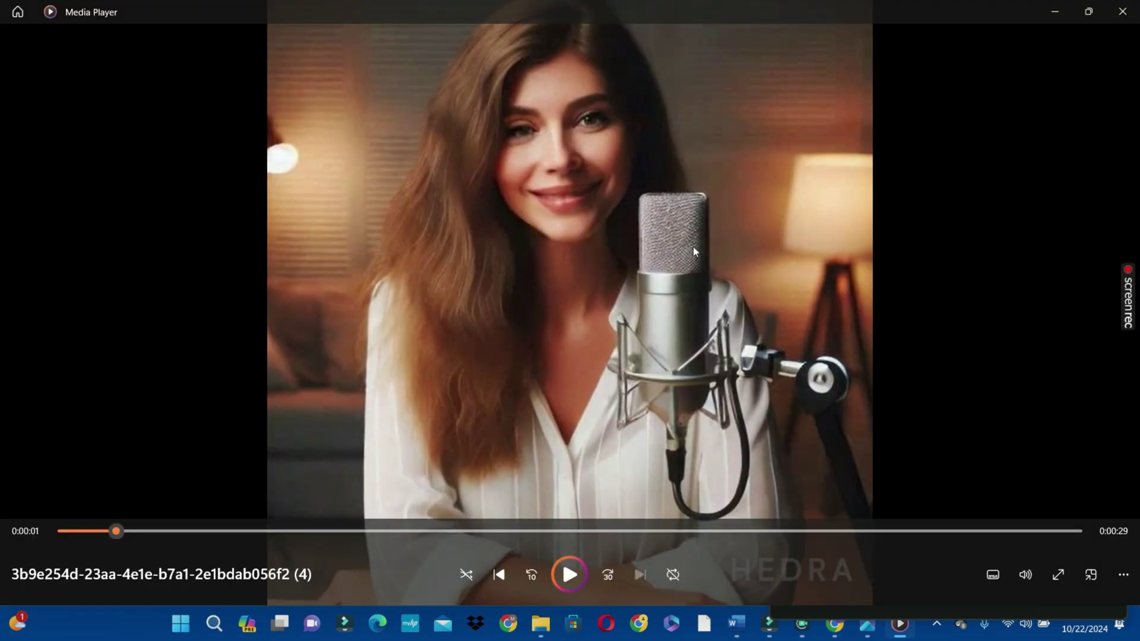
click(1131, 7)
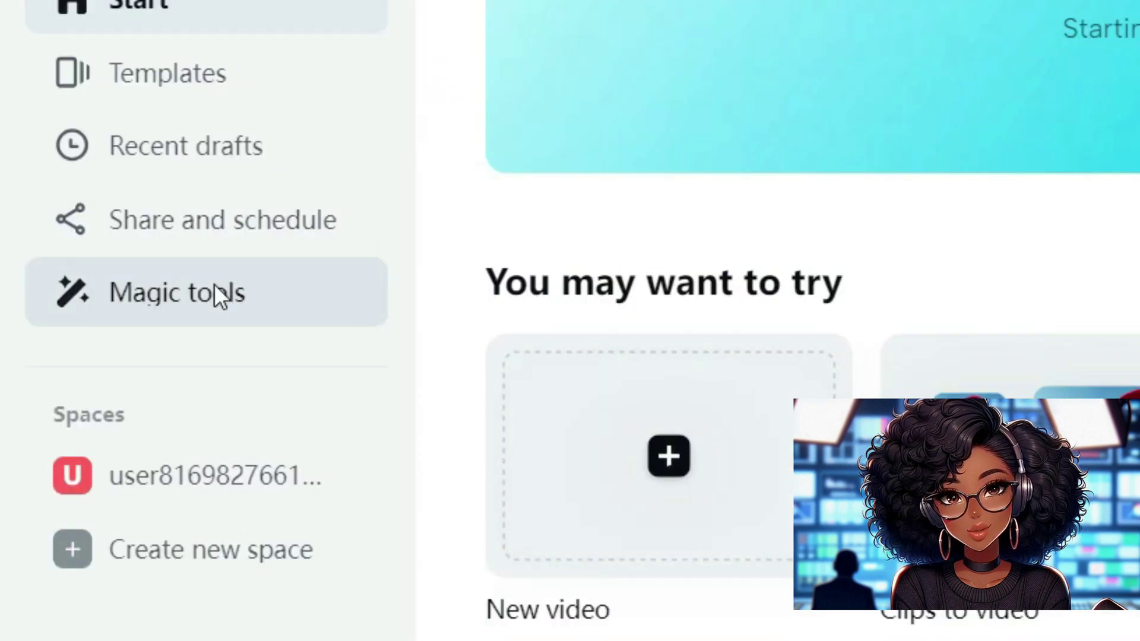
- Switch to CapCut and open the Video upscaler from its Magic tools
click(93, 348)
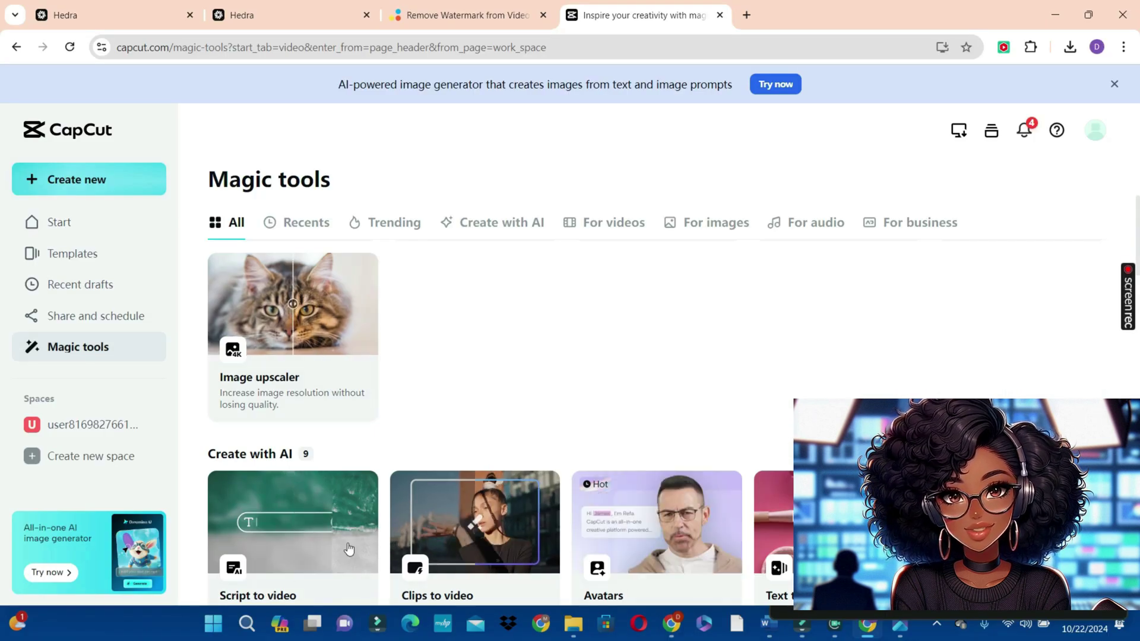
drag(1137, 224, 1137, 268)
scroll(682, 394, down, 5)
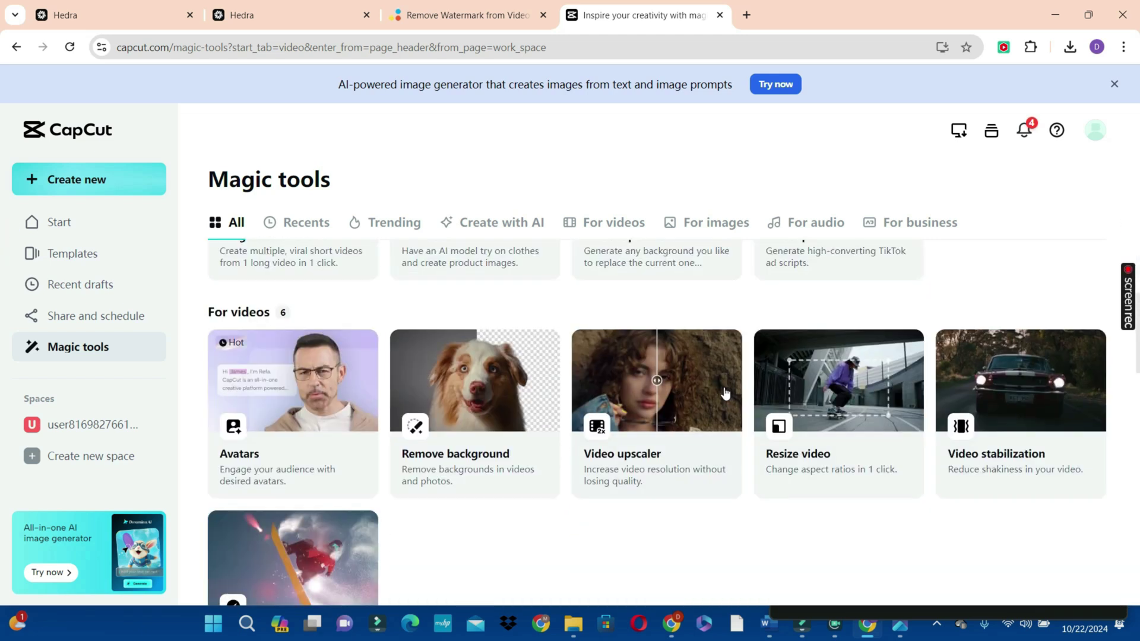
click(682, 397)
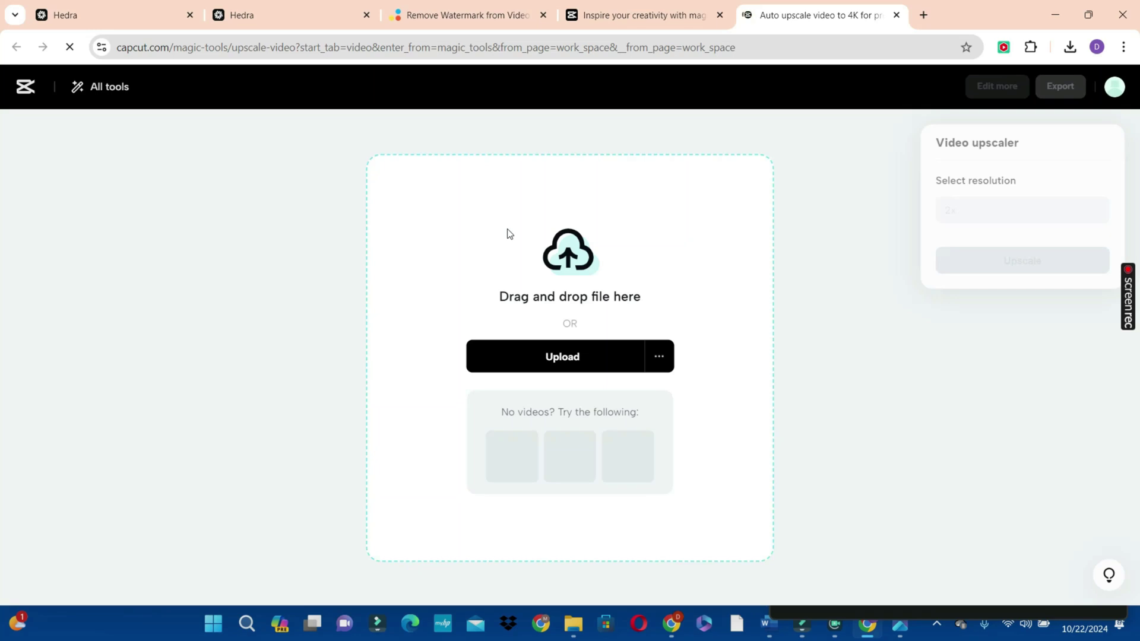
- Upload the cleaned male host video from the Downloads folder and upscale it at 2x (1440 x 1440)
click(553, 352)
click(149, 141)
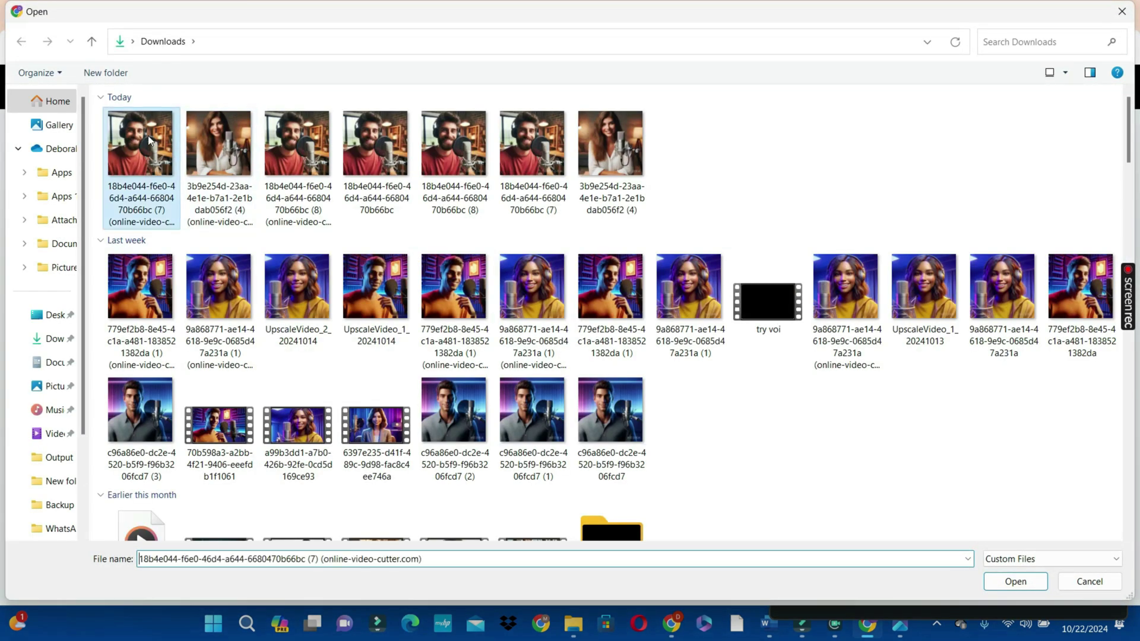
double_click(149, 140)
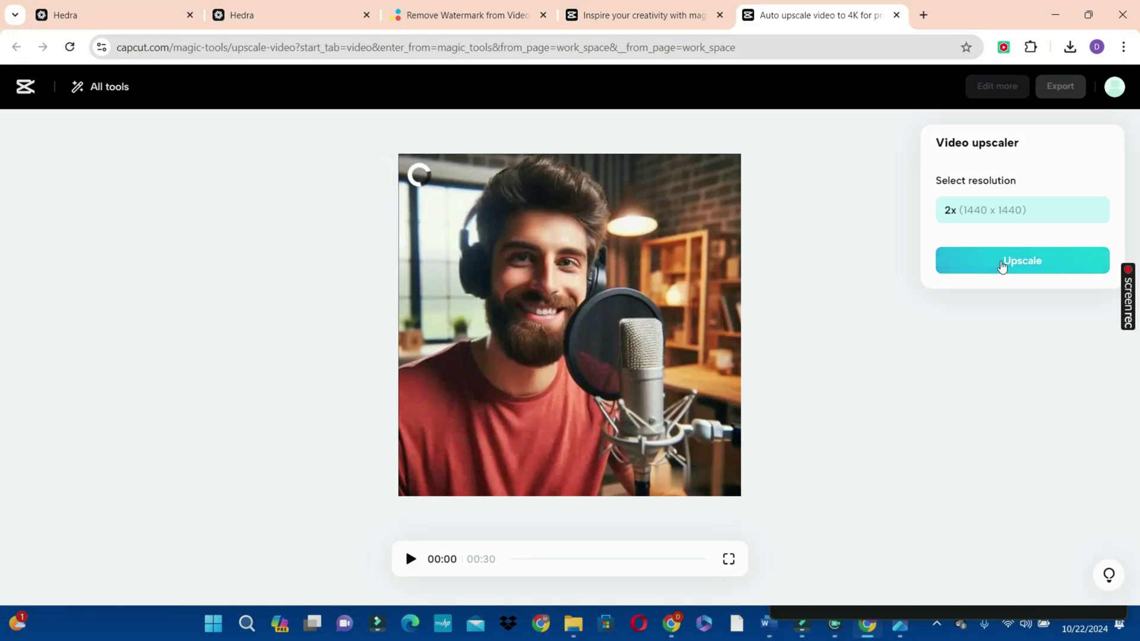
click(1001, 262)
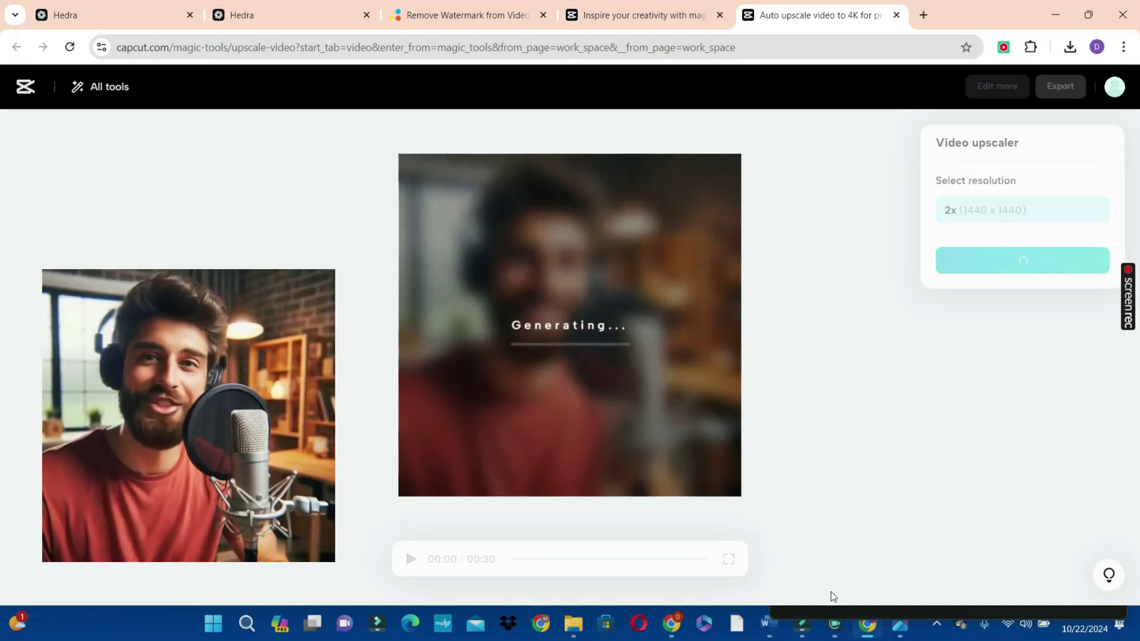
mouse_move(592, 304)
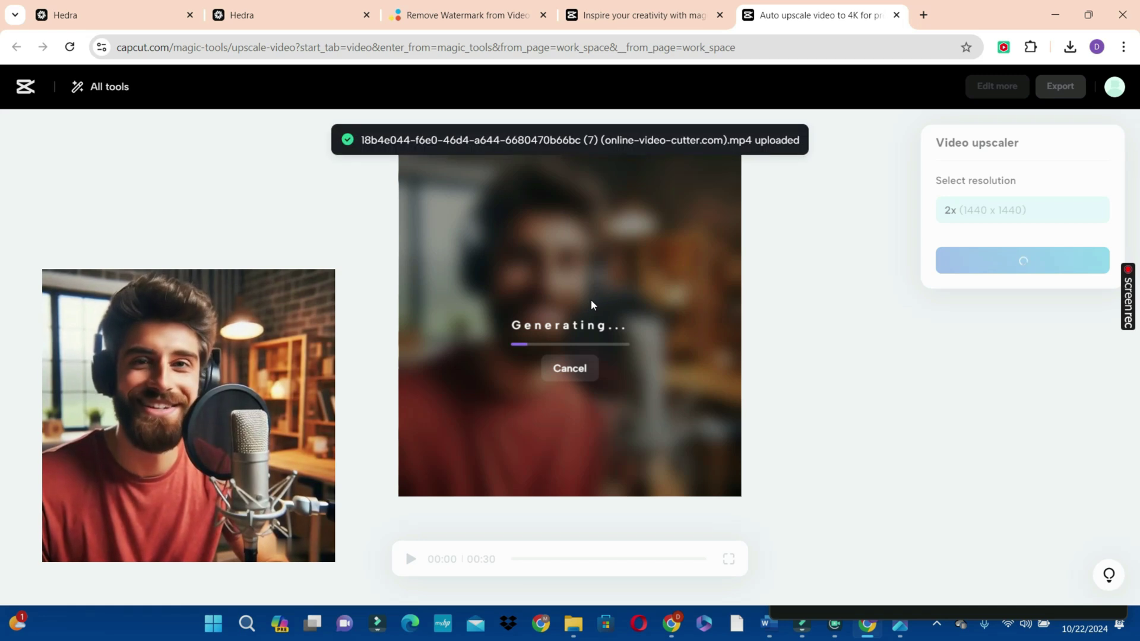
- Open a second Video upscaler, upload the cleaned female host video and upscale it at 2x (1440 x 1440)
click(656, 15)
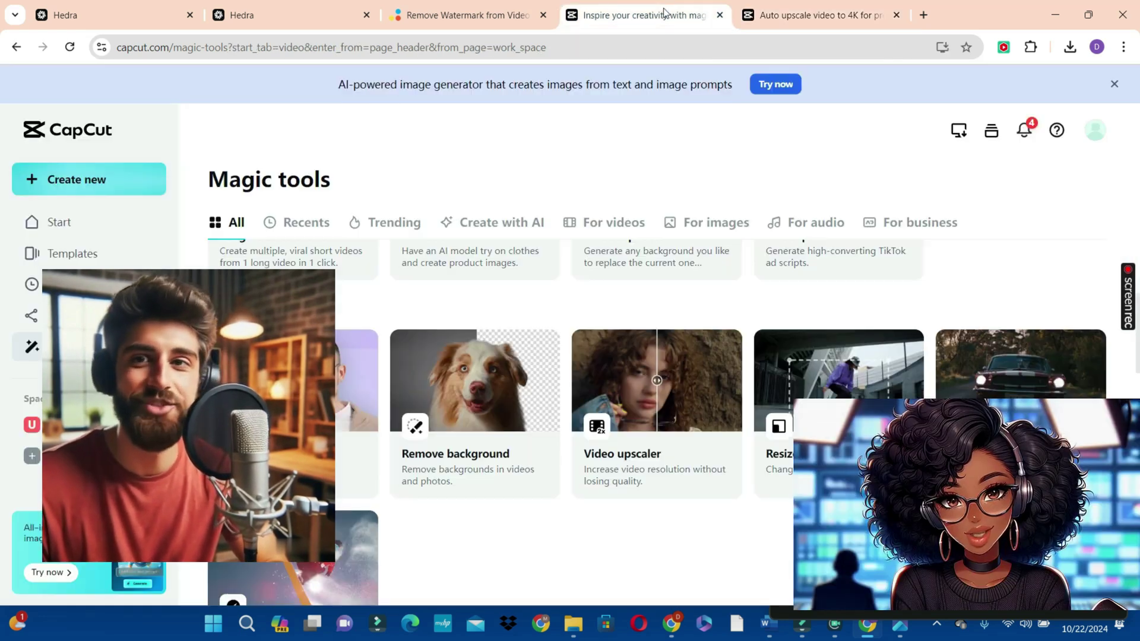
click(642, 417)
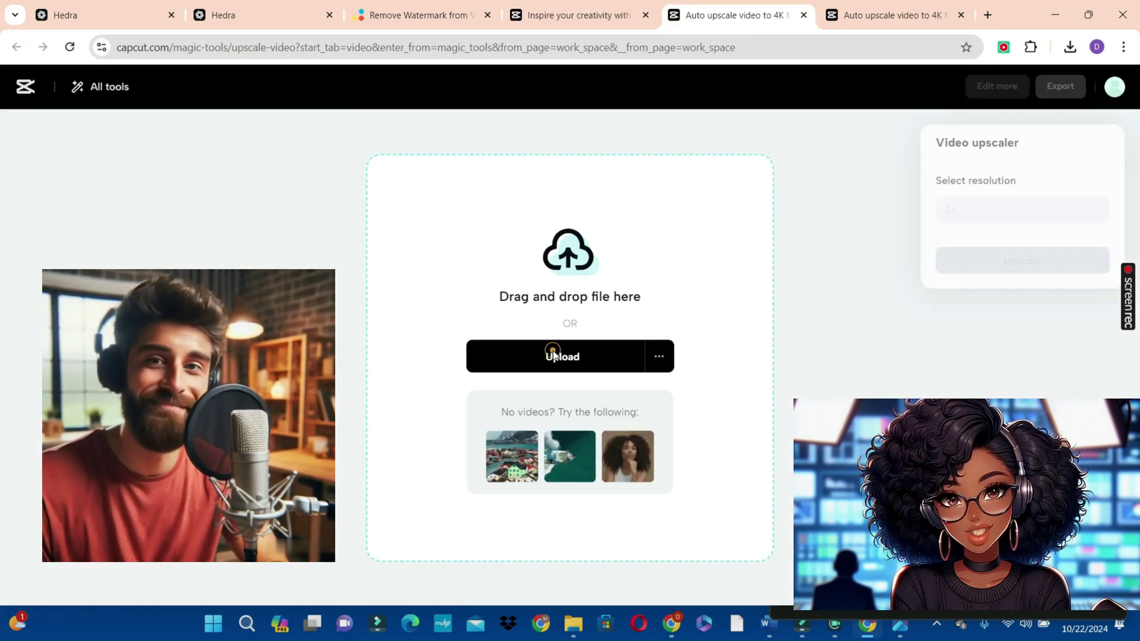
click(552, 355)
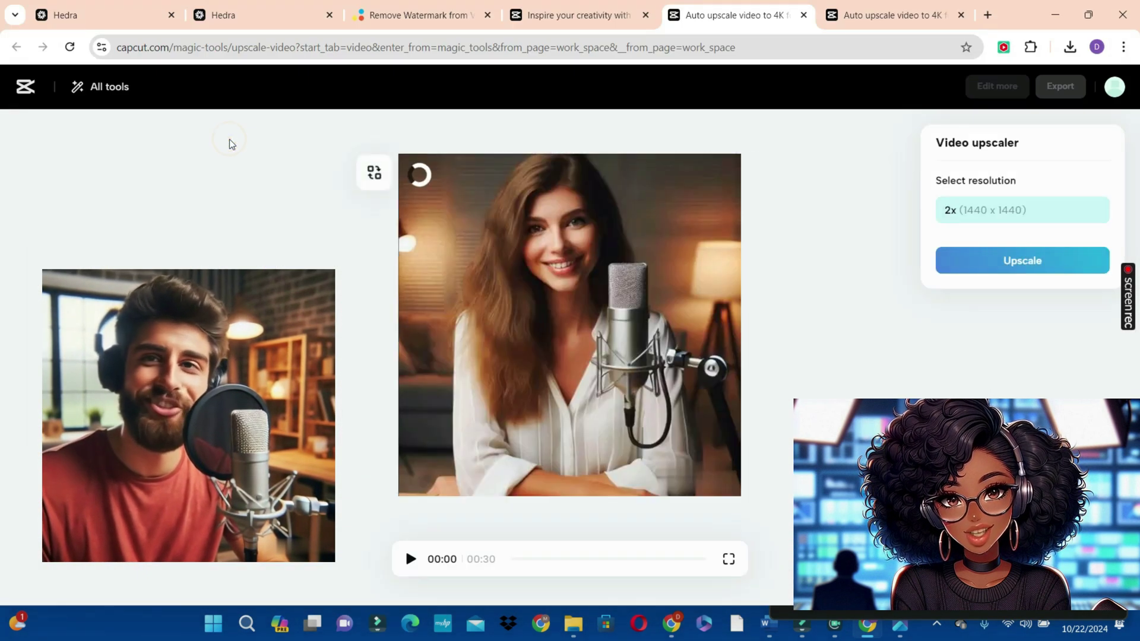
click(1038, 265)
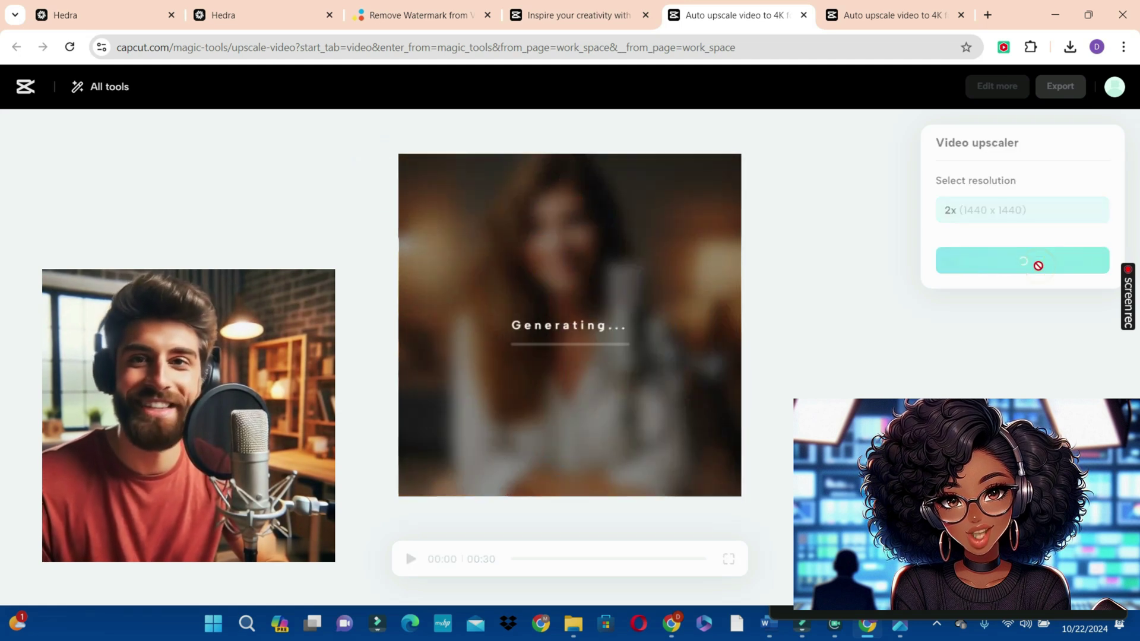
- Check the progress of both upscales, and export and download the upscaled male host video
click(867, 15)
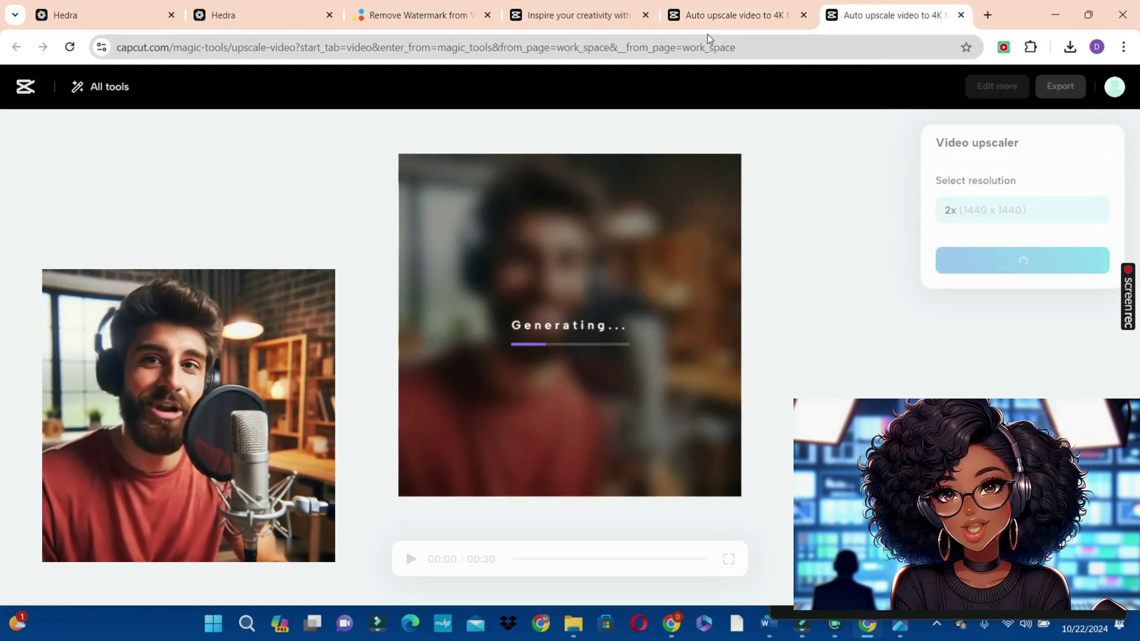
click(729, 19)
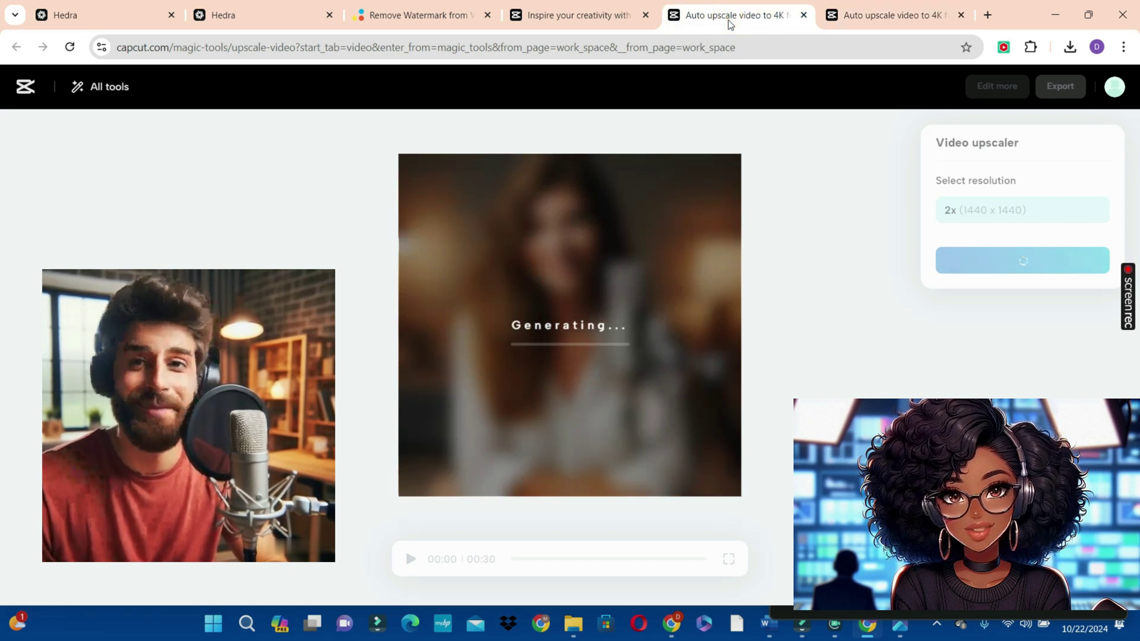
key(ctrl+Tab)
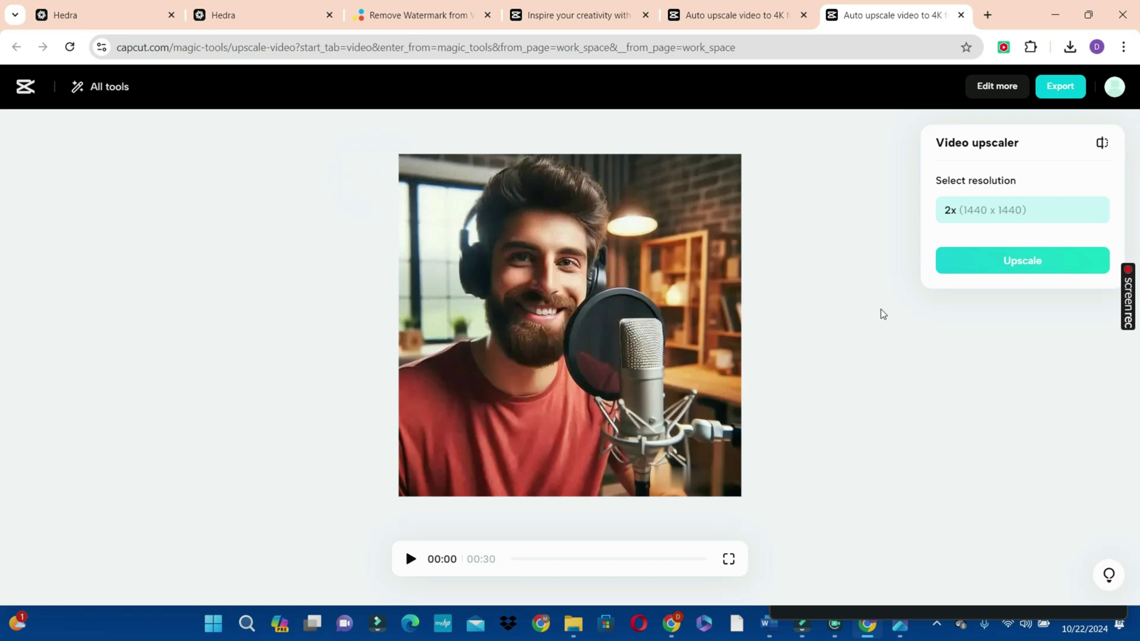
click(1052, 89)
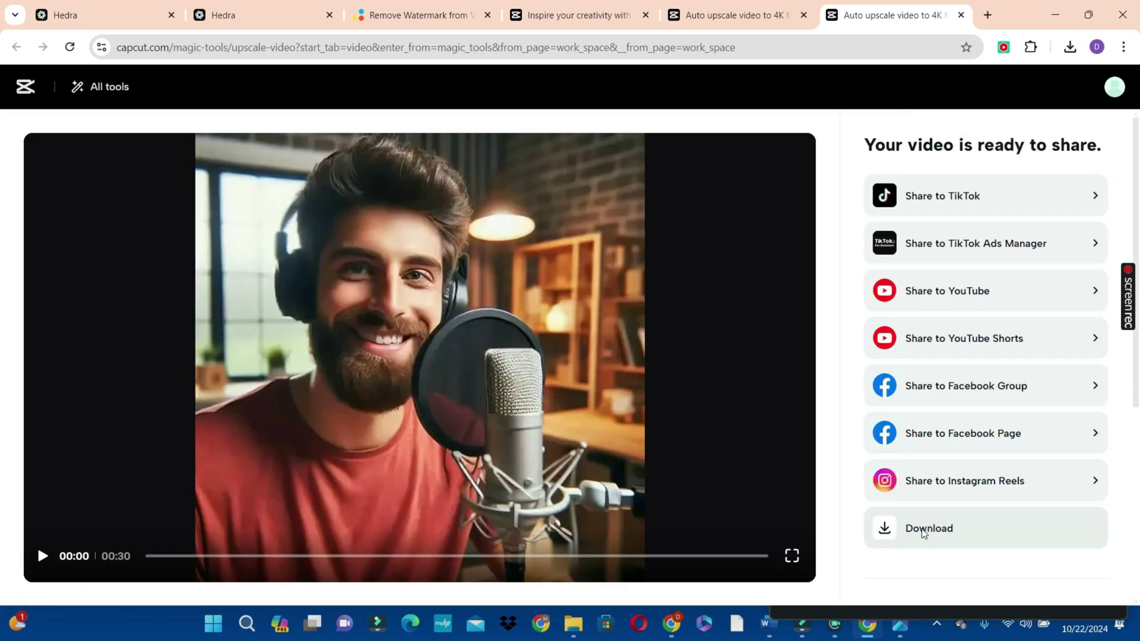
click(924, 531)
- Export and download the upscaled female host video
key(ctrl+Page_Up)
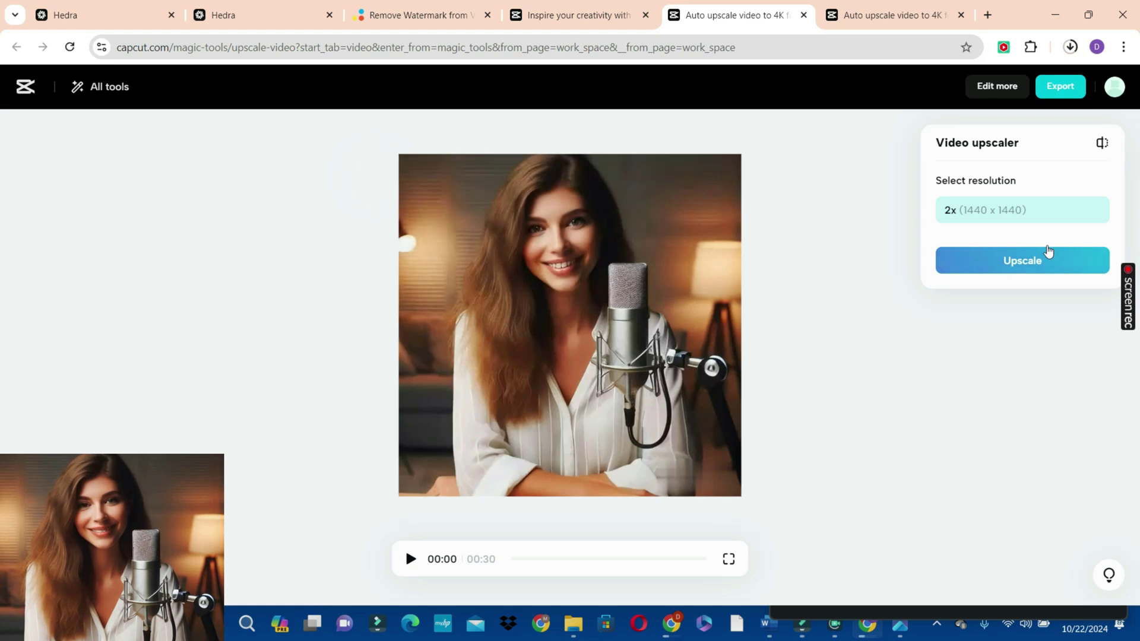
click(1054, 88)
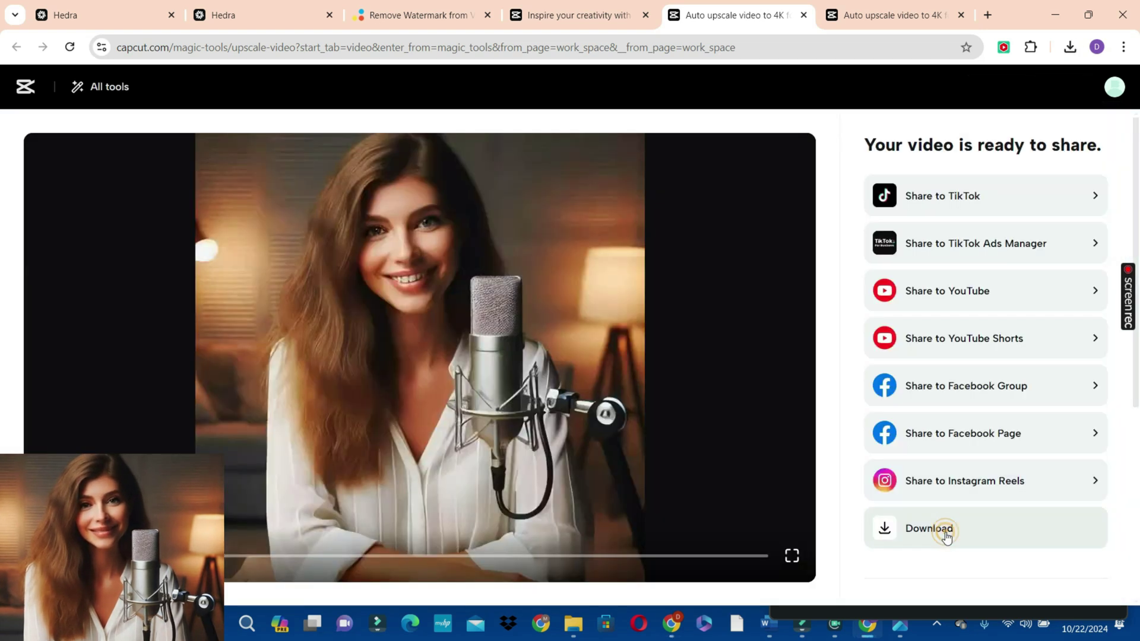
click(947, 535)
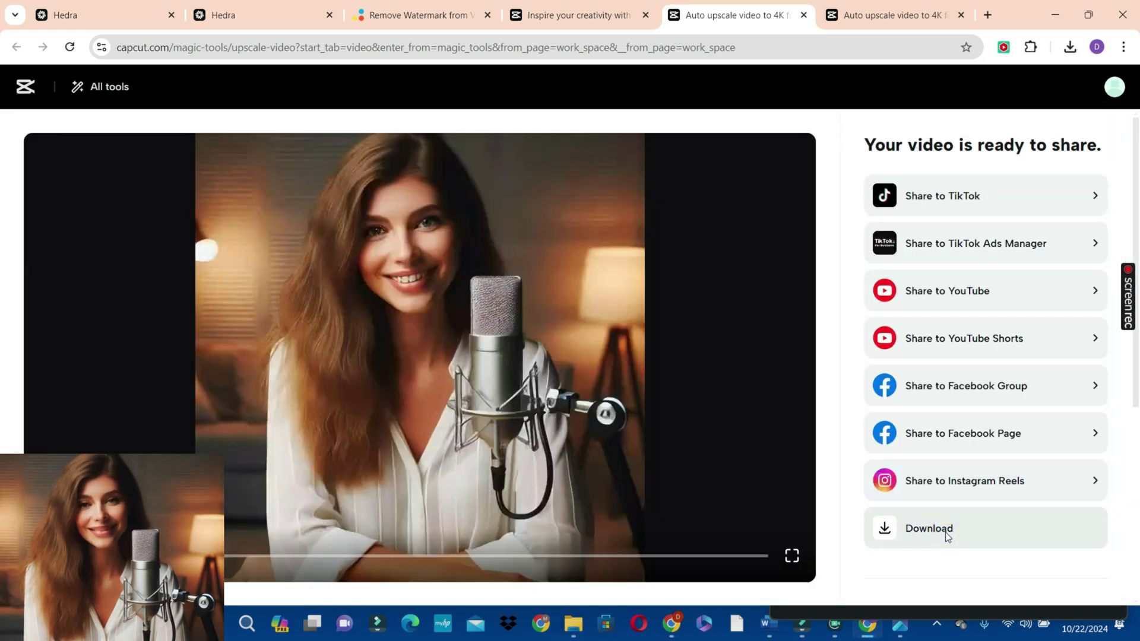
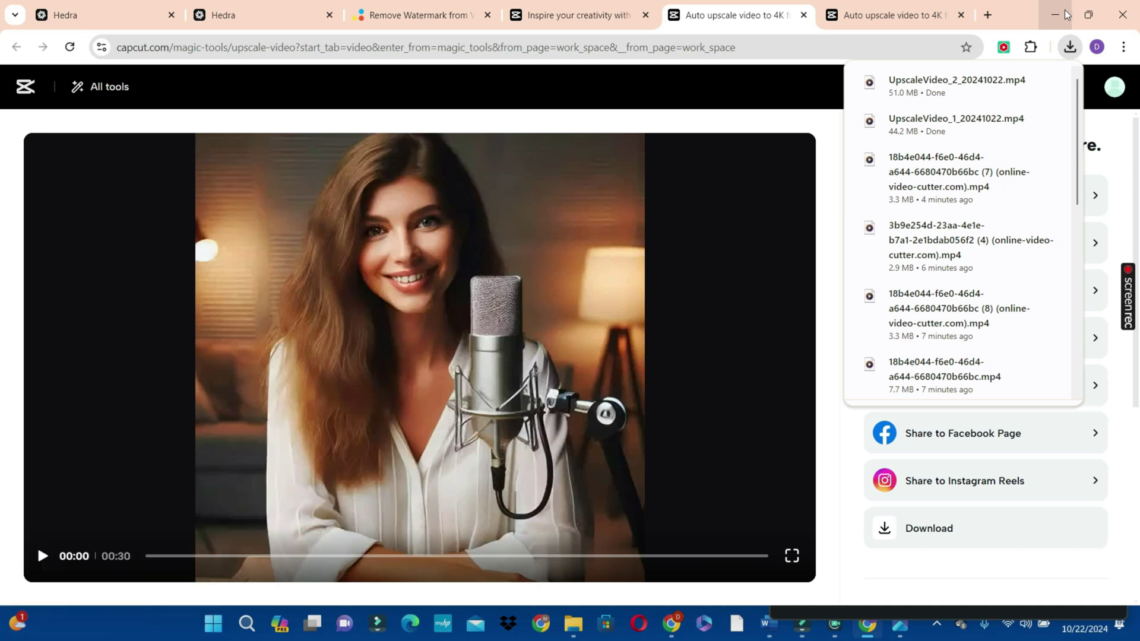
- Switch to Wondershare Filmora and delete all clips from the timeline
click(1066, 15)
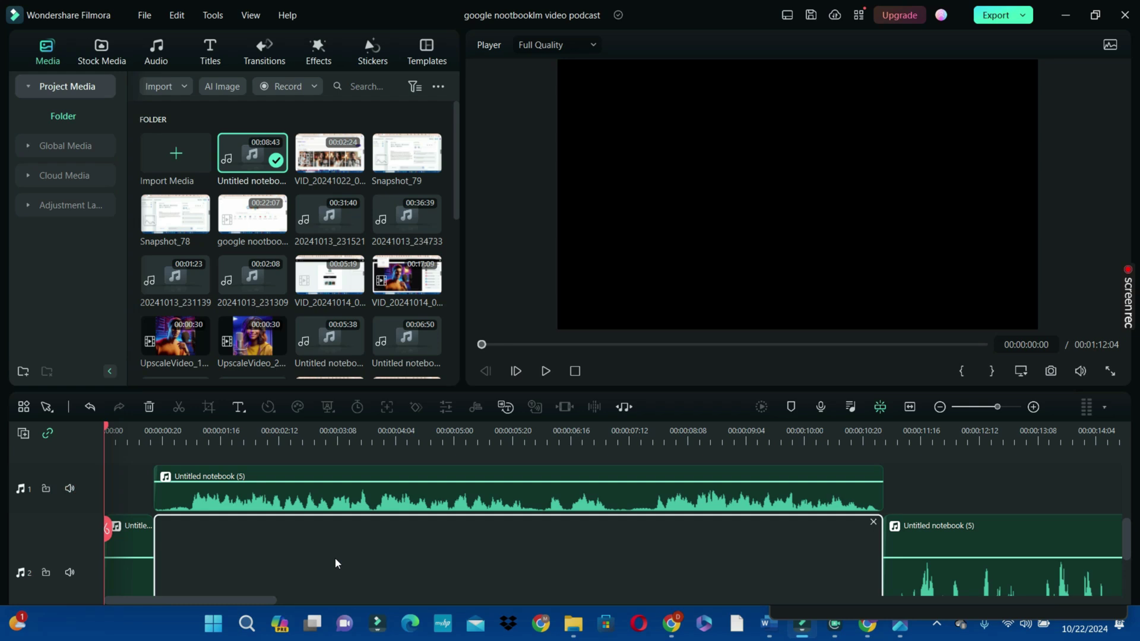
key(ctrl+a)
key(Delete)
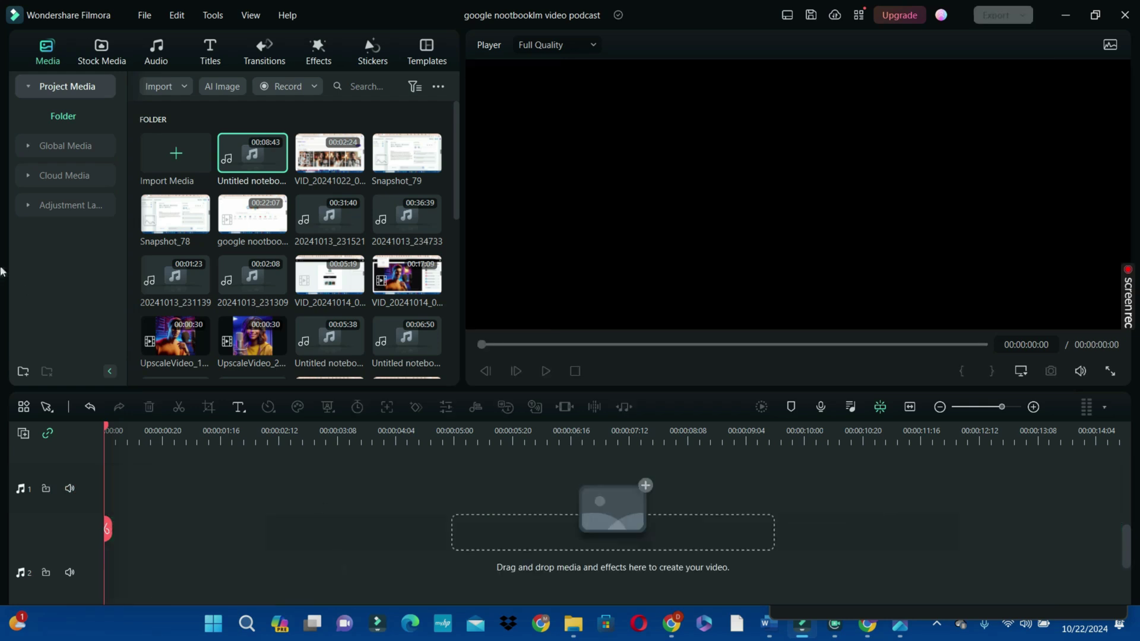
- Import the upscaled host videos UpscaleVideo_1_20241022 and UpscaleVideo_2_20241022 from the Downloads folder into the project media
click(168, 162)
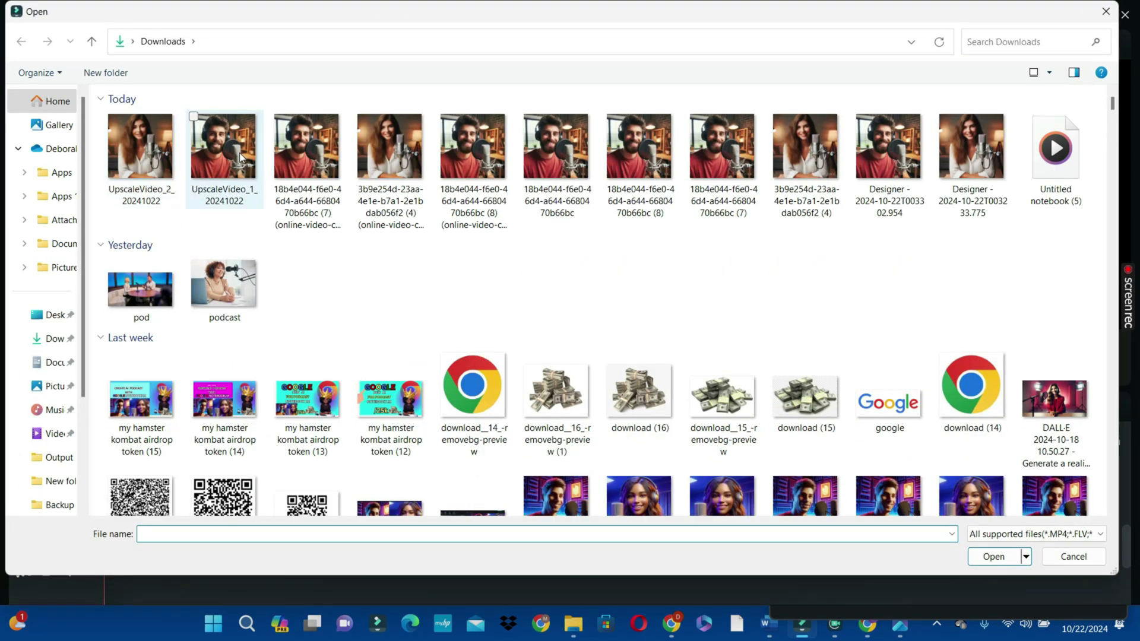
click(193, 117)
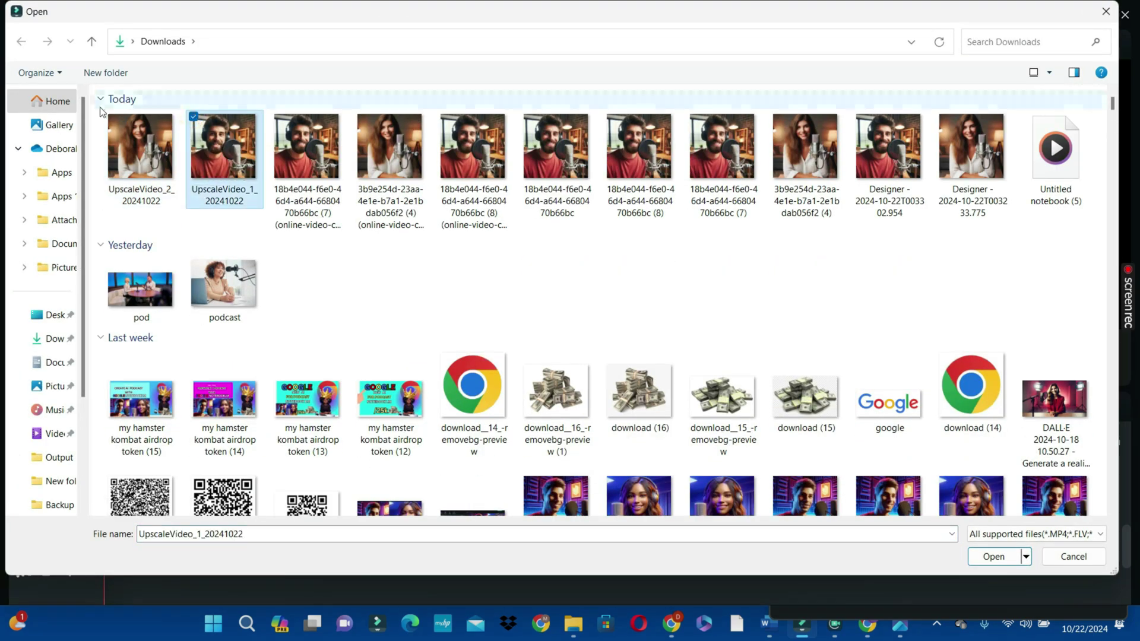
click(107, 118)
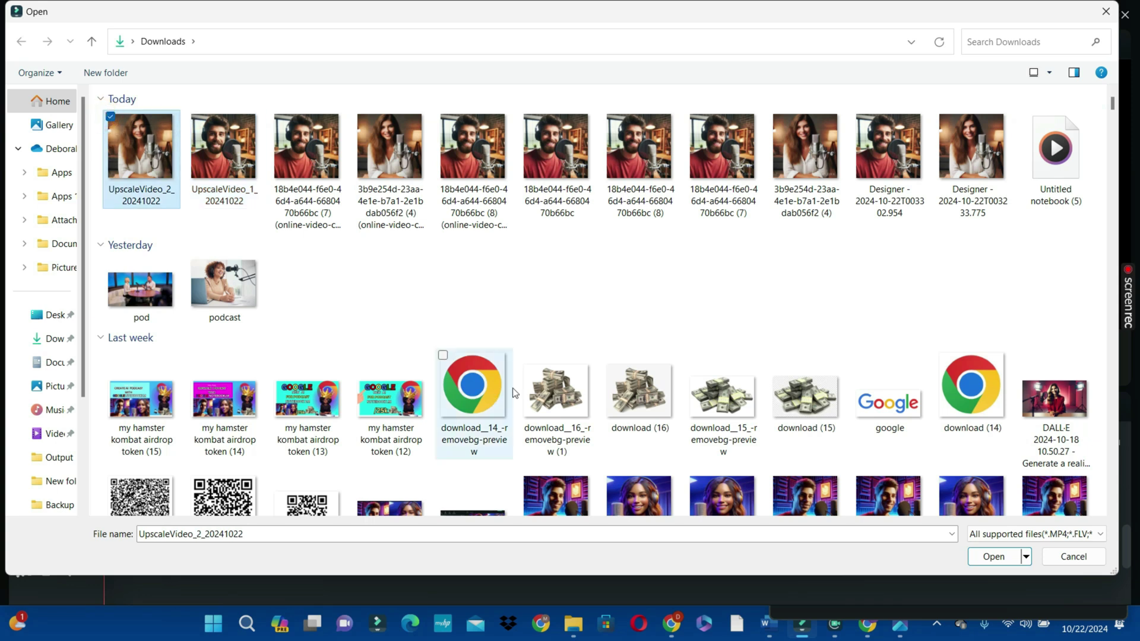
click(194, 116)
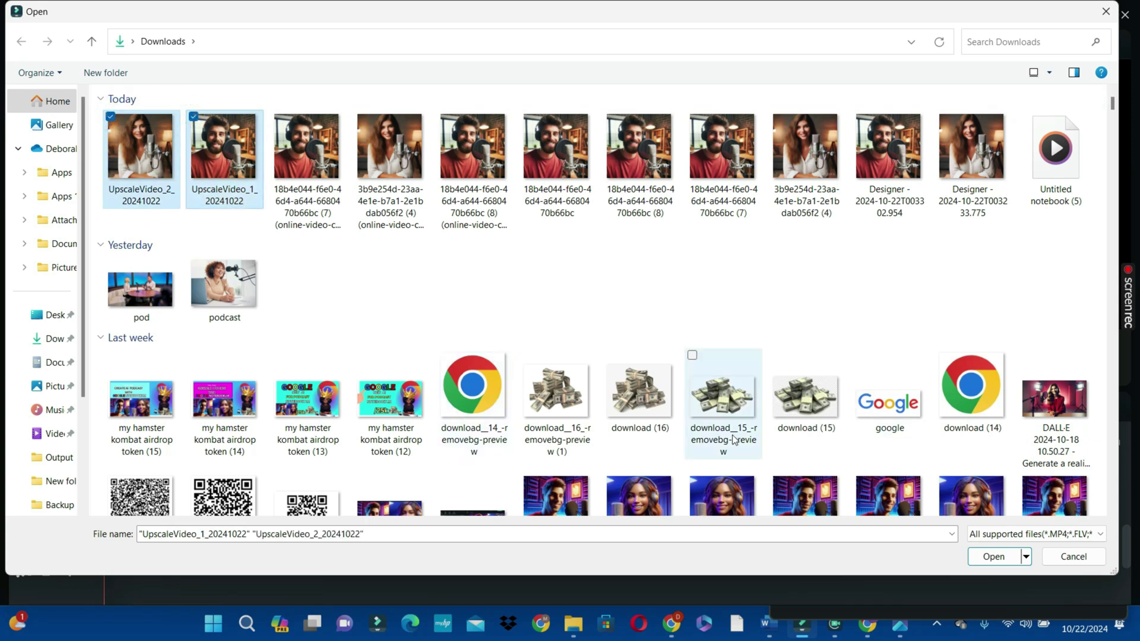
click(988, 559)
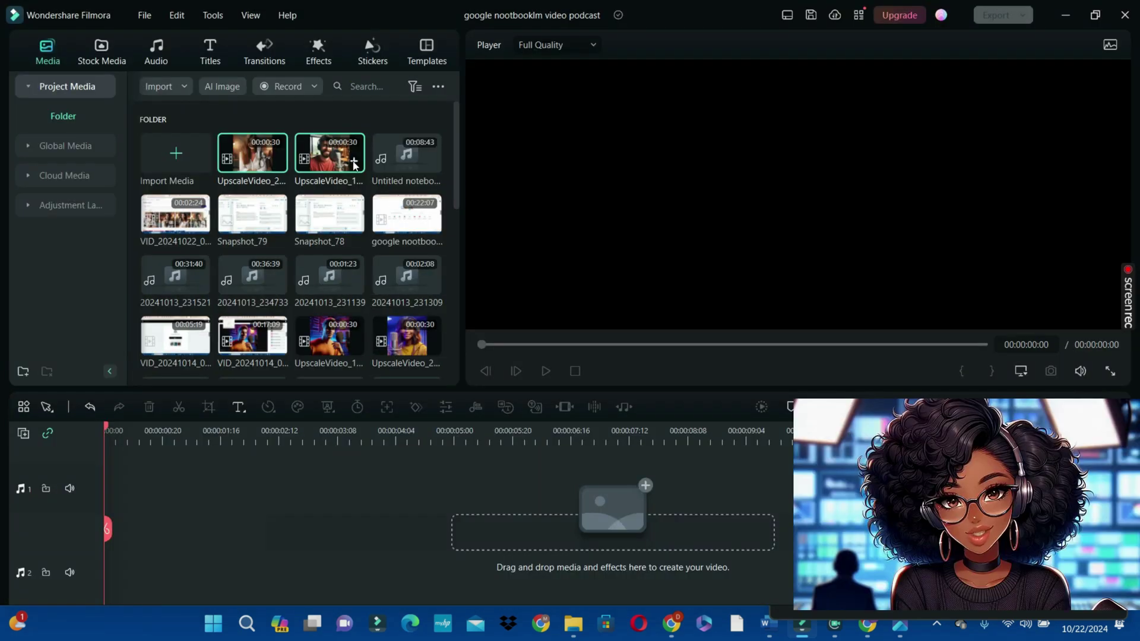
- Add the upscaled male and female host clips at the start of the timeline, dismissing the prompts to match project settings, and return to the beginning
click(353, 161)
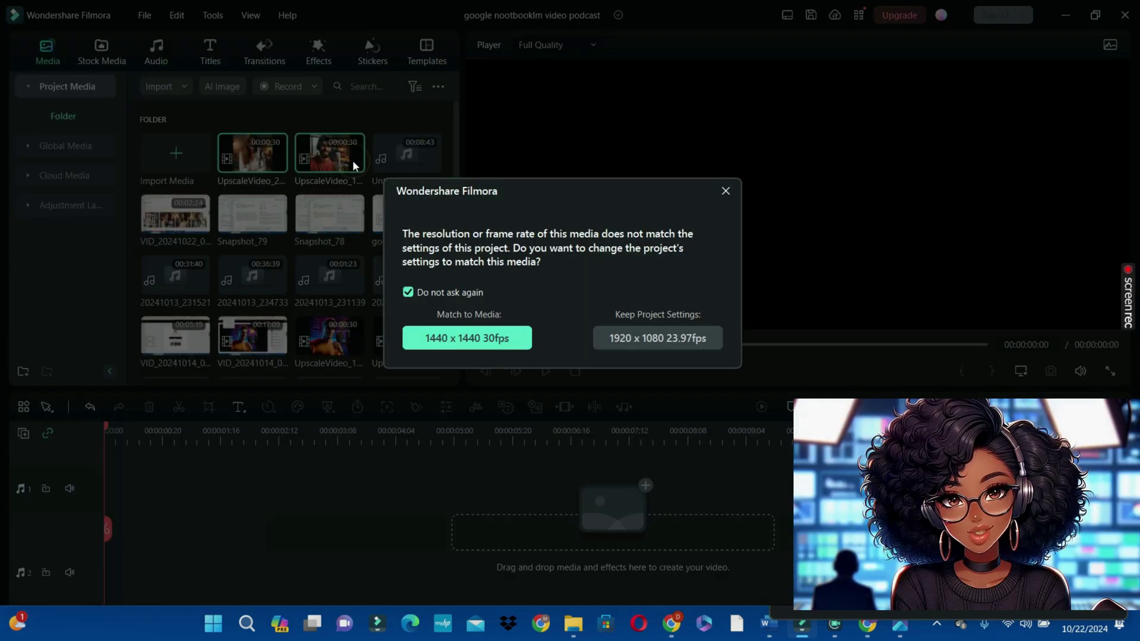
click(725, 191)
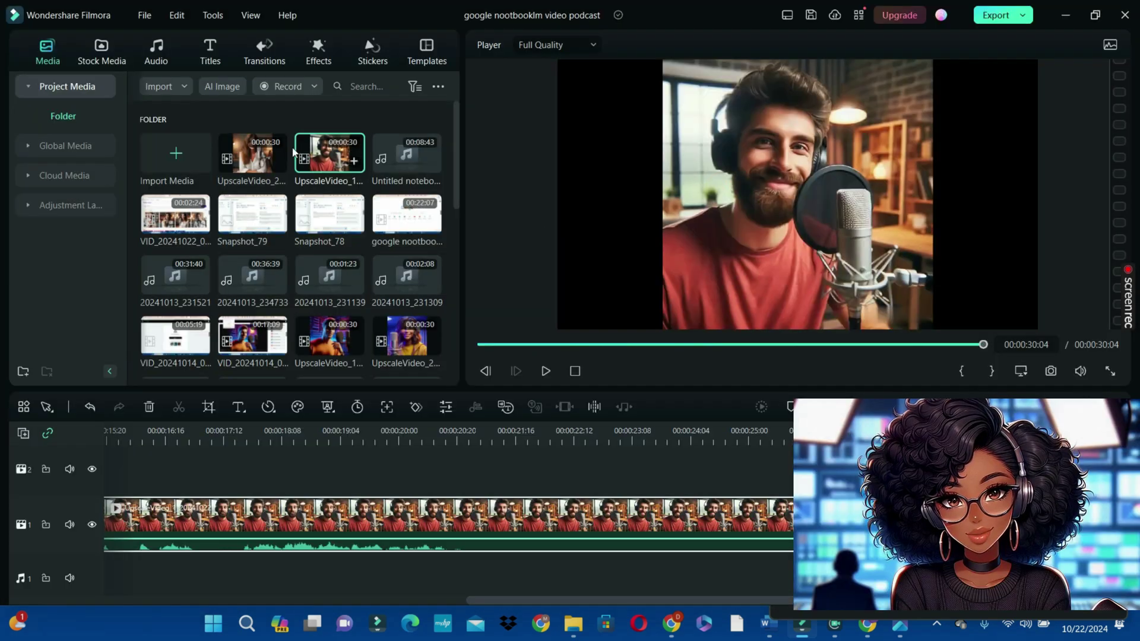
click(481, 345)
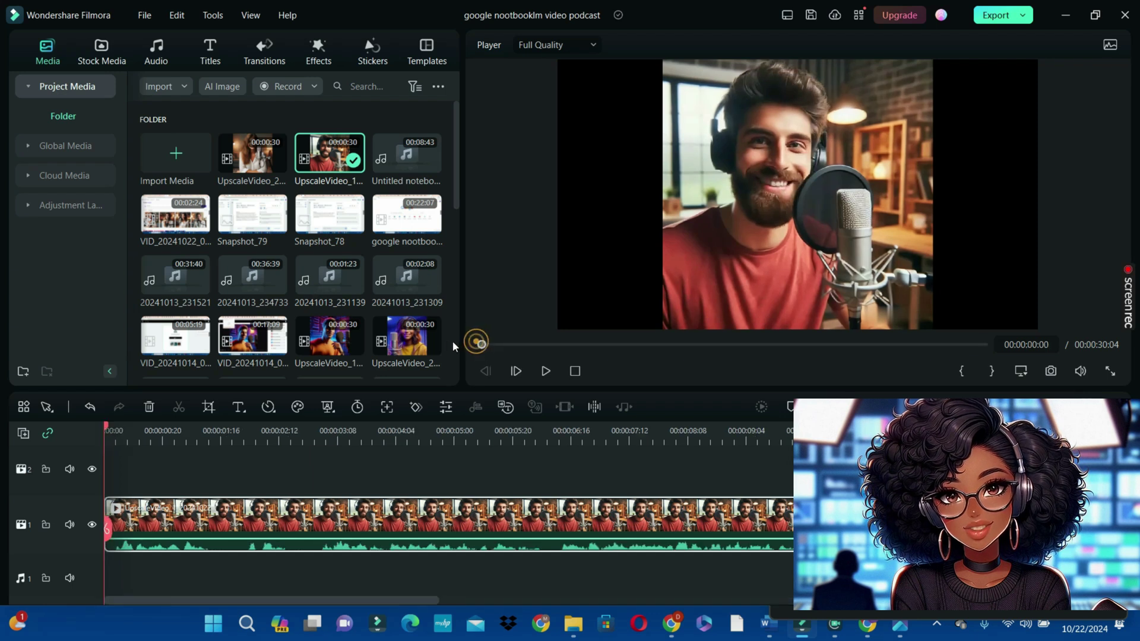
click(276, 161)
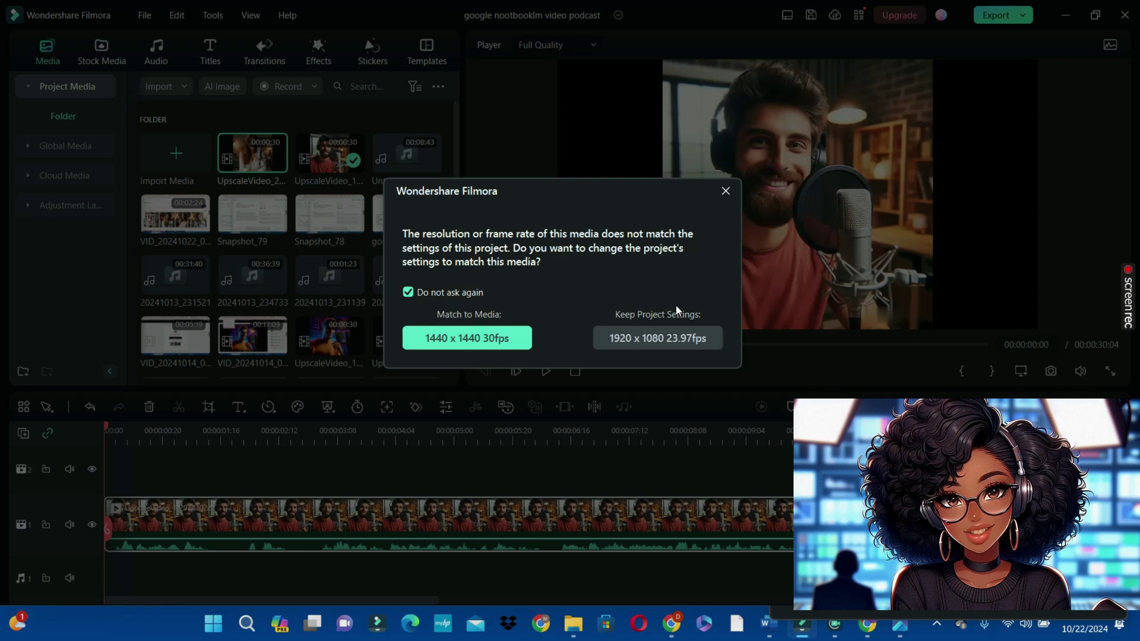
click(725, 191)
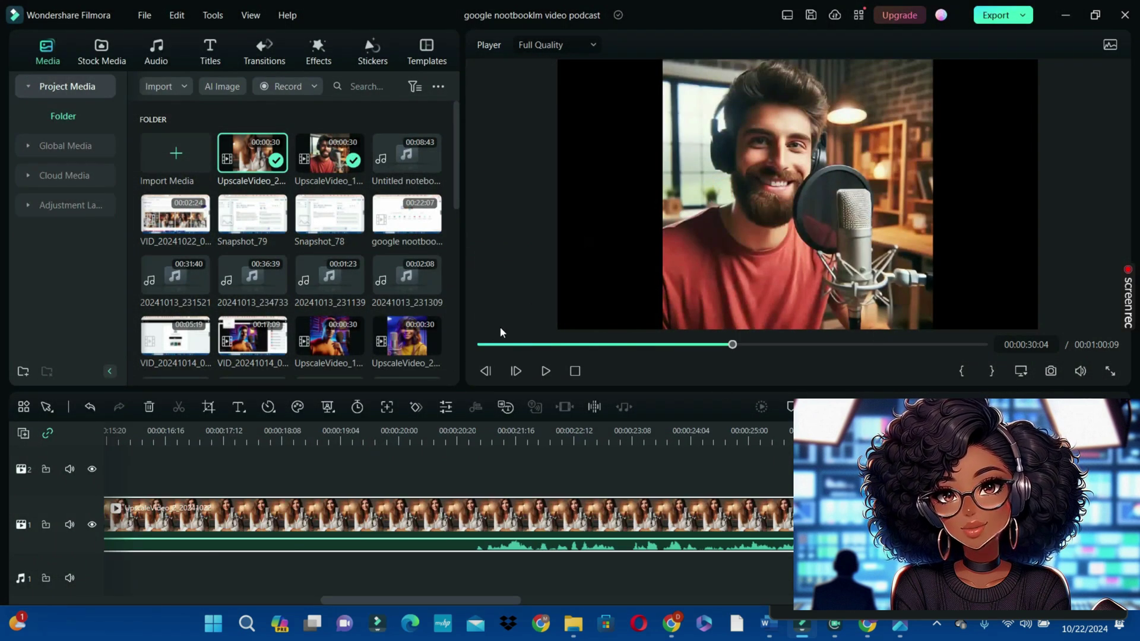
click(482, 344)
- Reposition the female host clip toward the right half of the video frame and the male host clip toward the left half
click(717, 260)
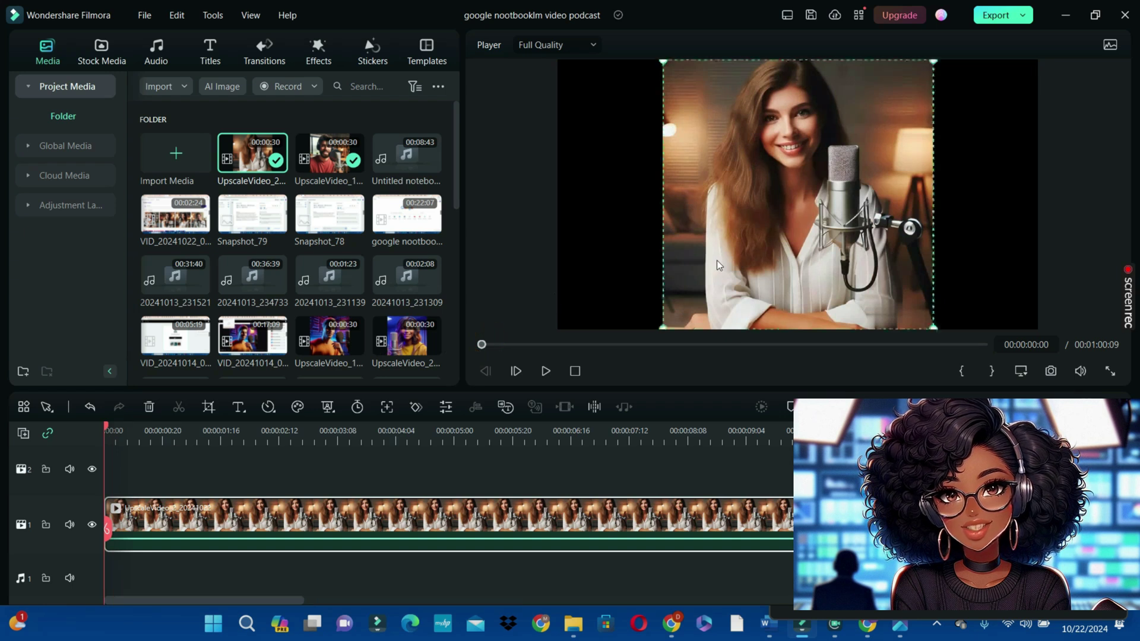
drag(718, 260, 727, 260)
drag(763, 208, 865, 211)
click(701, 216)
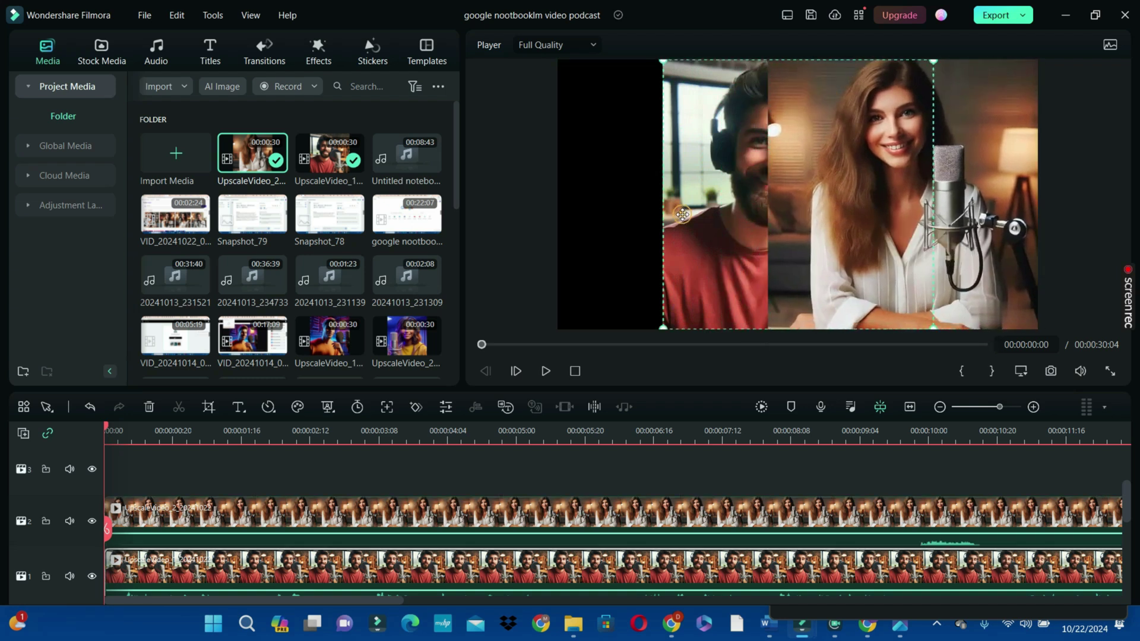
drag(682, 215, 564, 212)
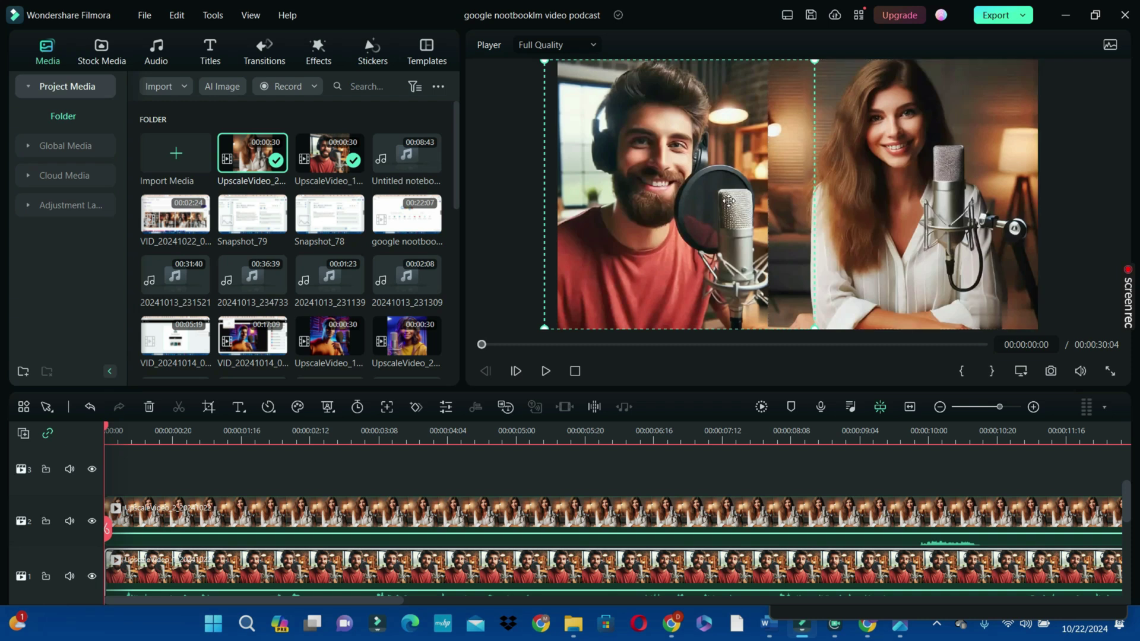
- Fine-tune both host clips' positions so they meet near the middle of the video frame, and preview the result
drag(709, 195, 703, 194)
click(910, 204)
drag(910, 204, 939, 205)
click(835, 468)
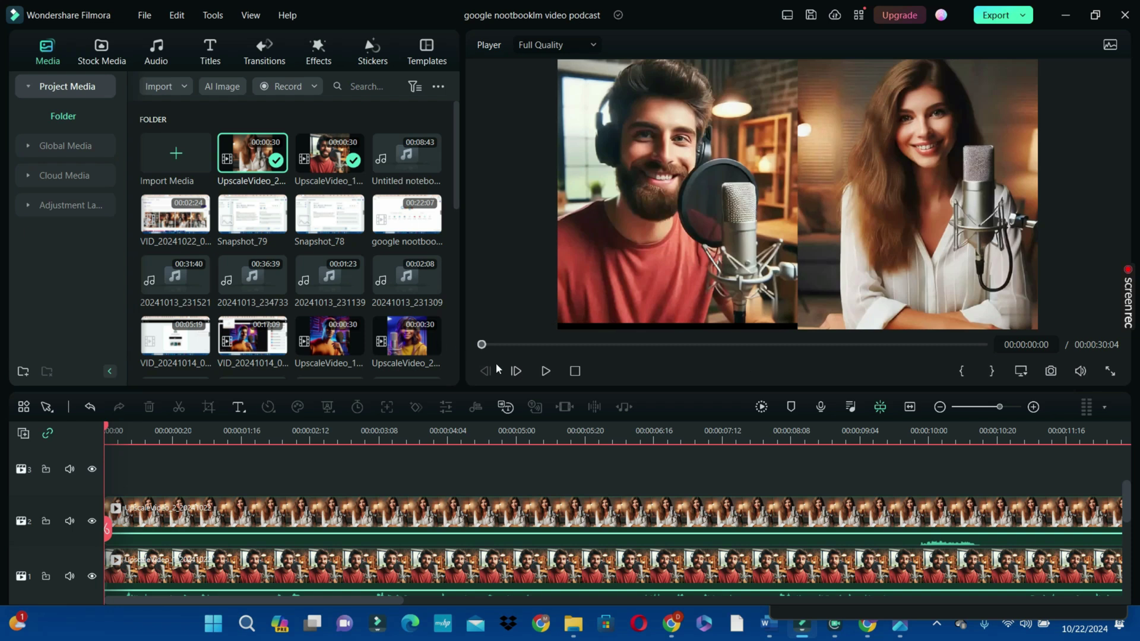
click(516, 371)
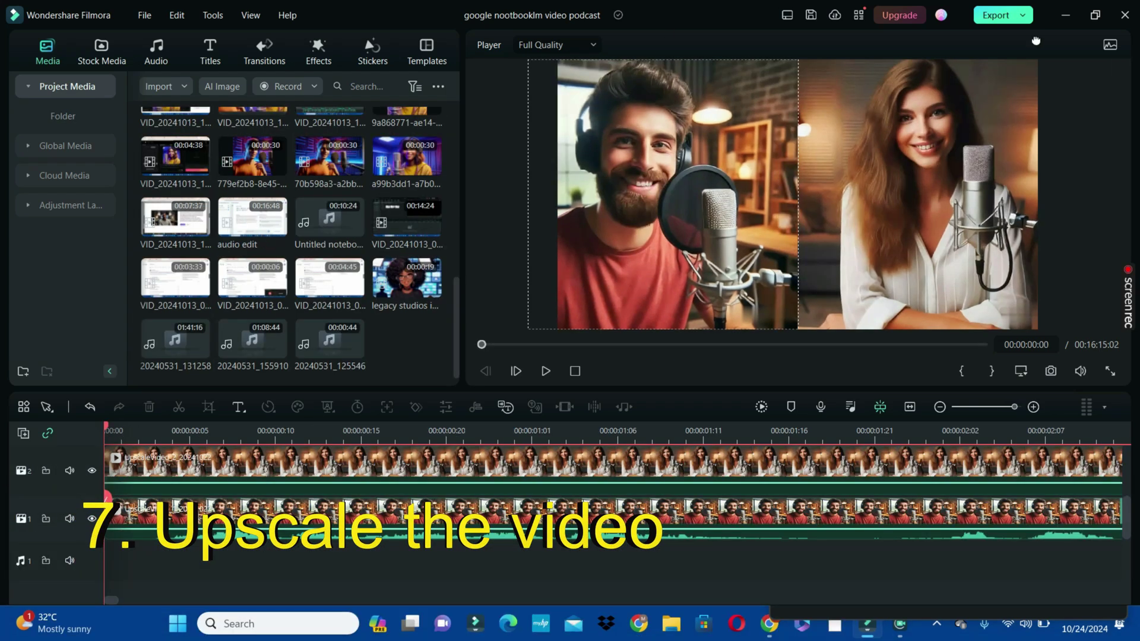
- Export the podcast to a local MP4 file at Higher quality
click(1003, 15)
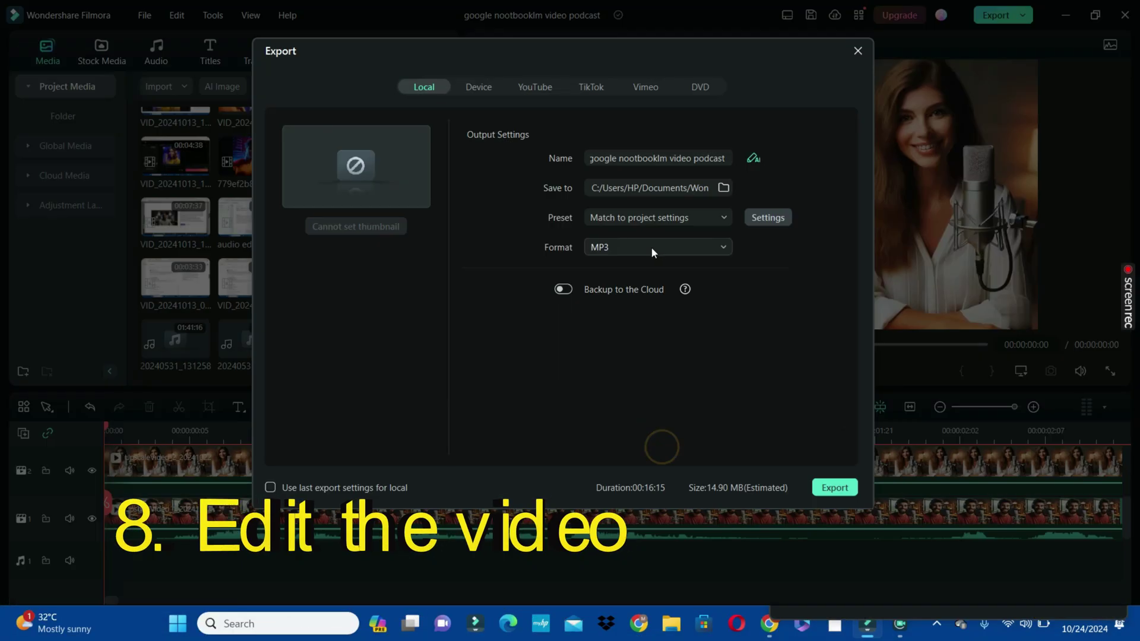
click(650, 247)
click(721, 278)
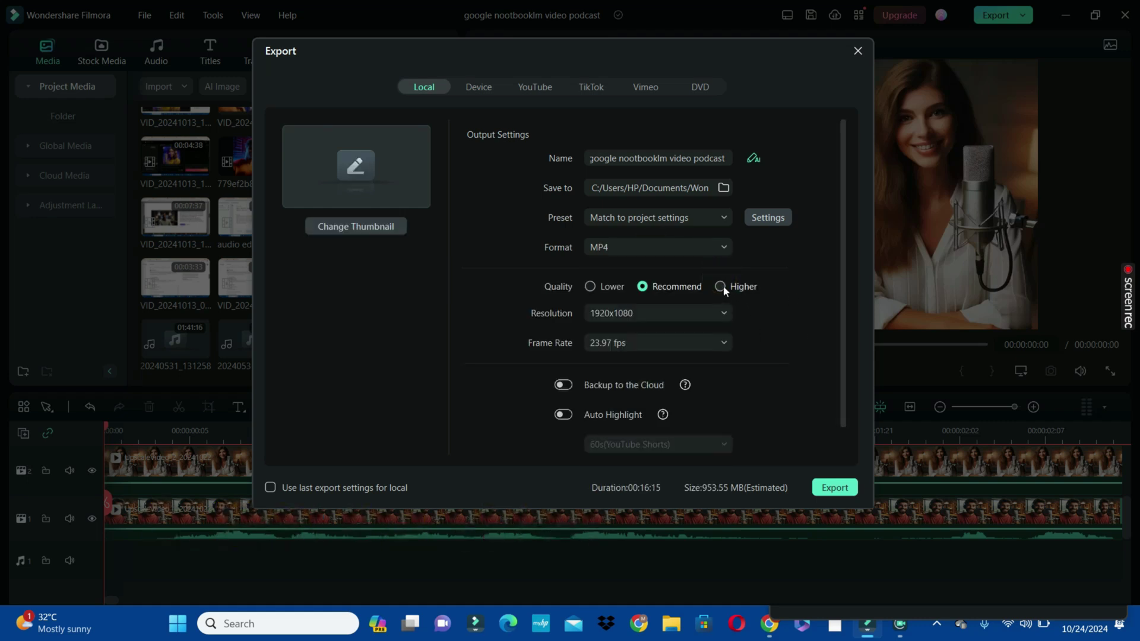
click(721, 287)
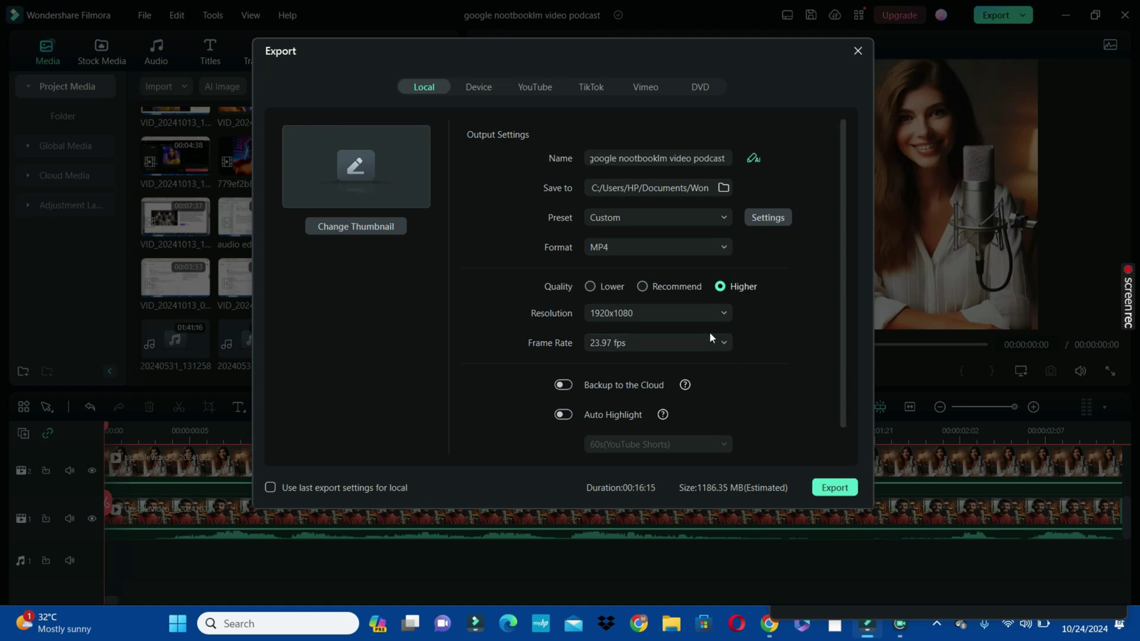
click(640, 308)
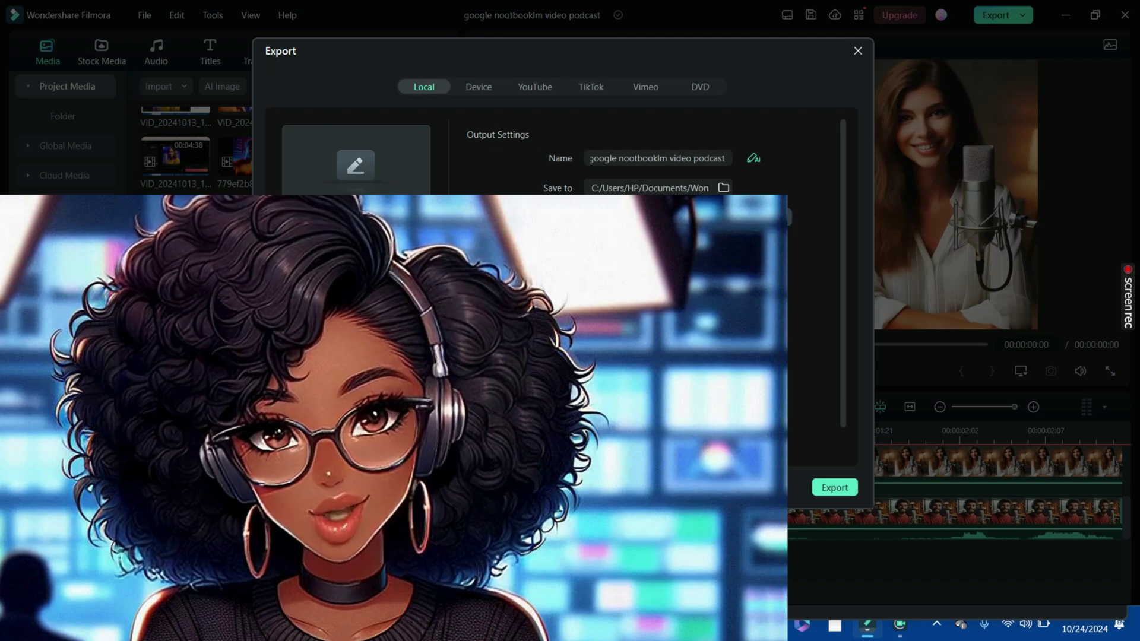
click(834, 486)
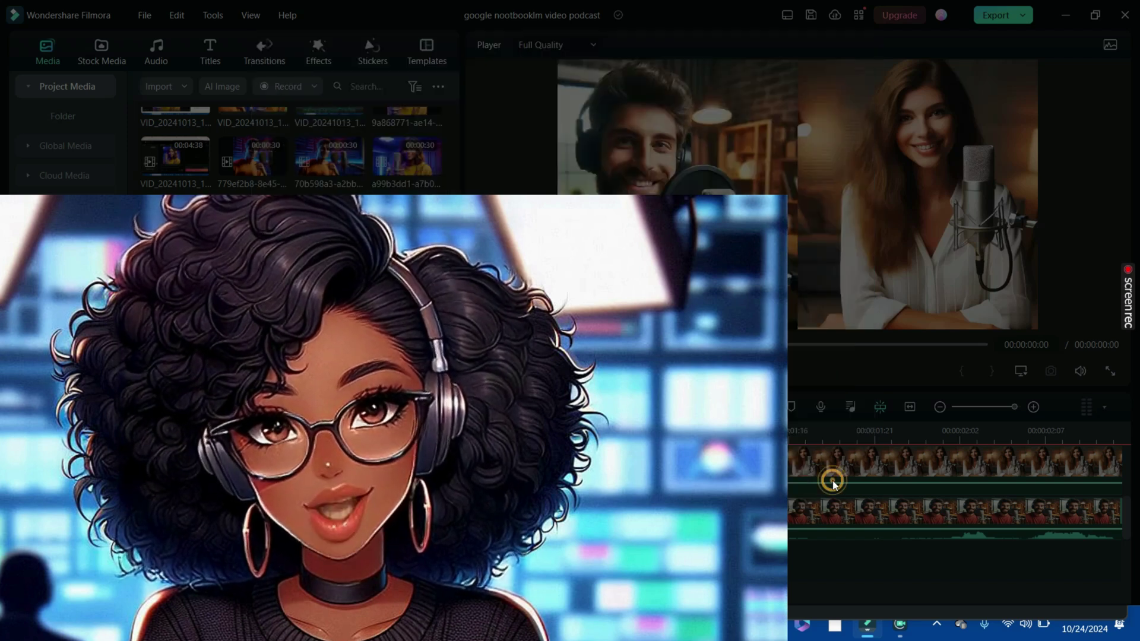